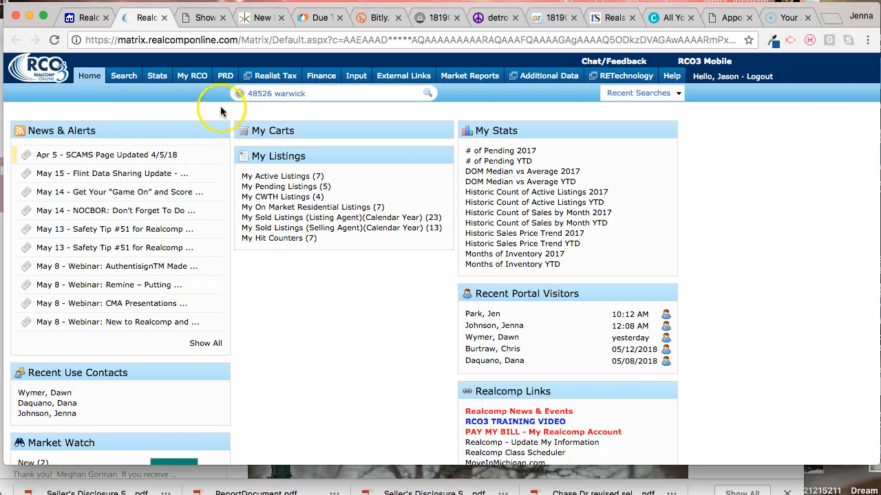
# Step: In the PRD County Search for Wayne County, enter the property's street number and the first letters of its street name
pyautogui.moveTo(225, 79)
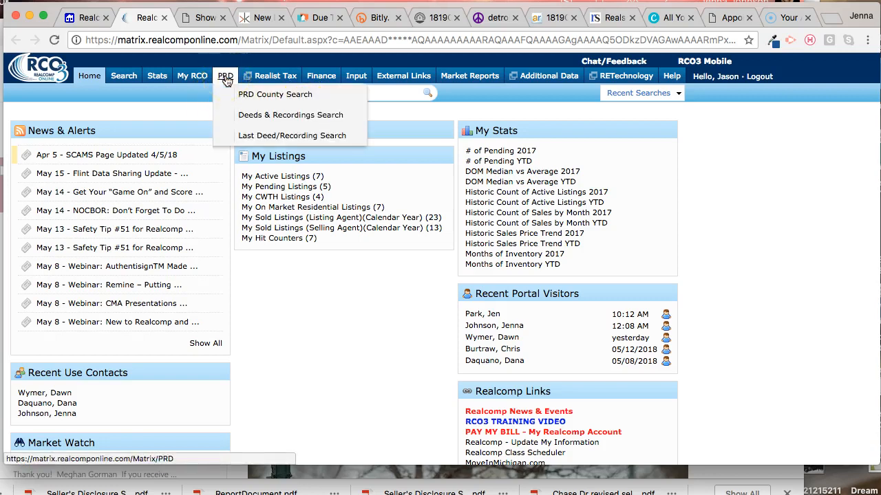
pyautogui.click(264, 100)
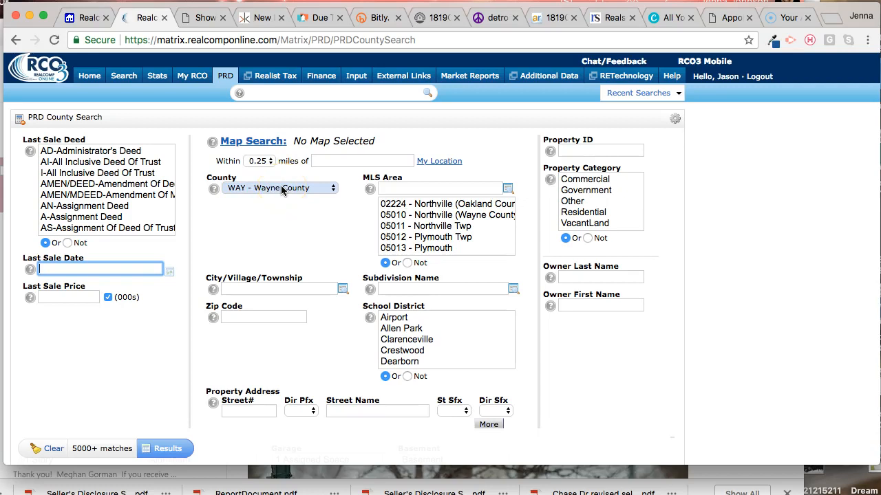
pyautogui.click(257, 412)
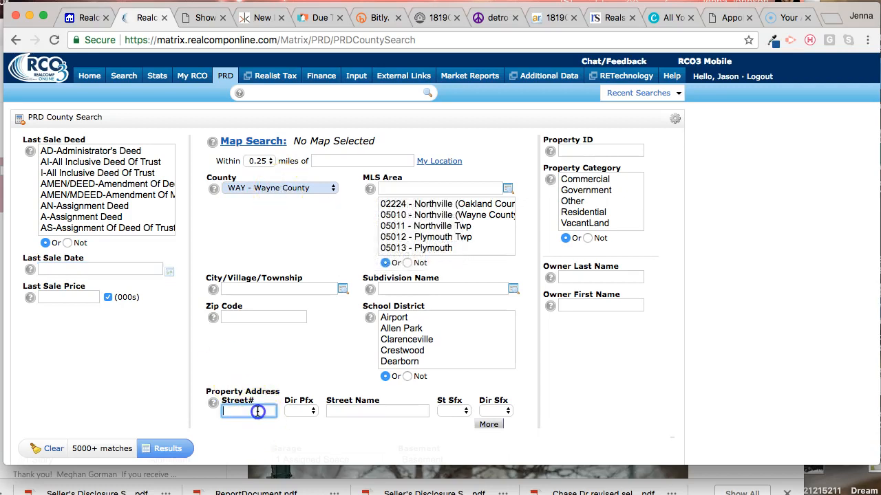
pyautogui.click(323, 412)
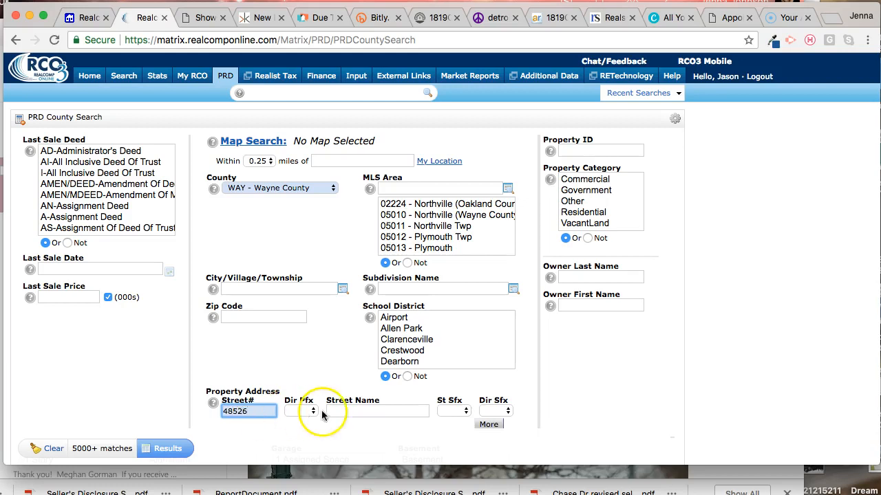
pyautogui.click(356, 412)
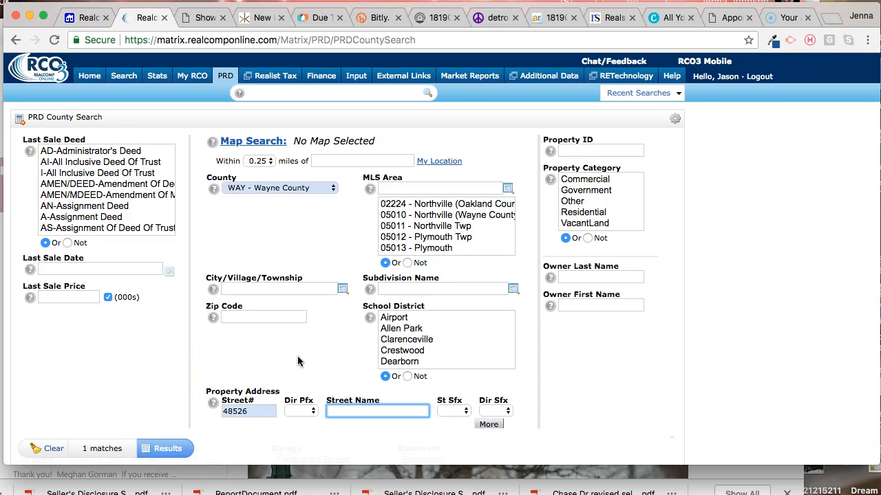
pyautogui.write('wa*')
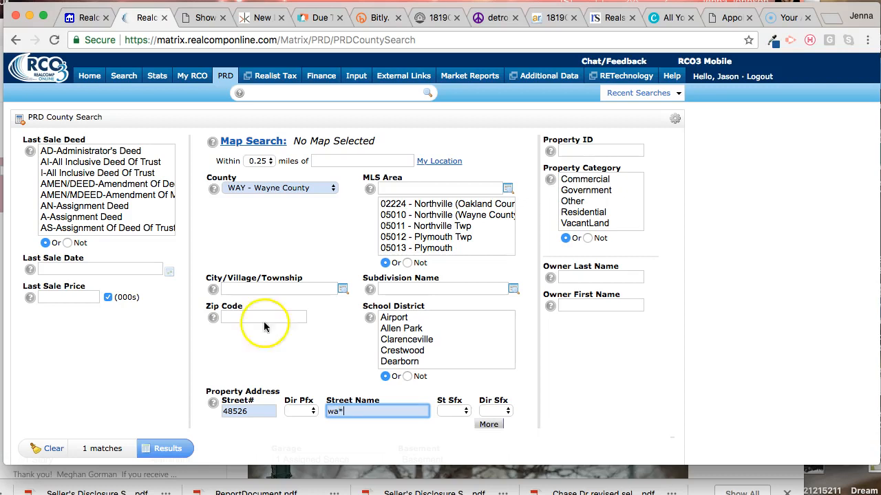
pyautogui.click(308, 333)
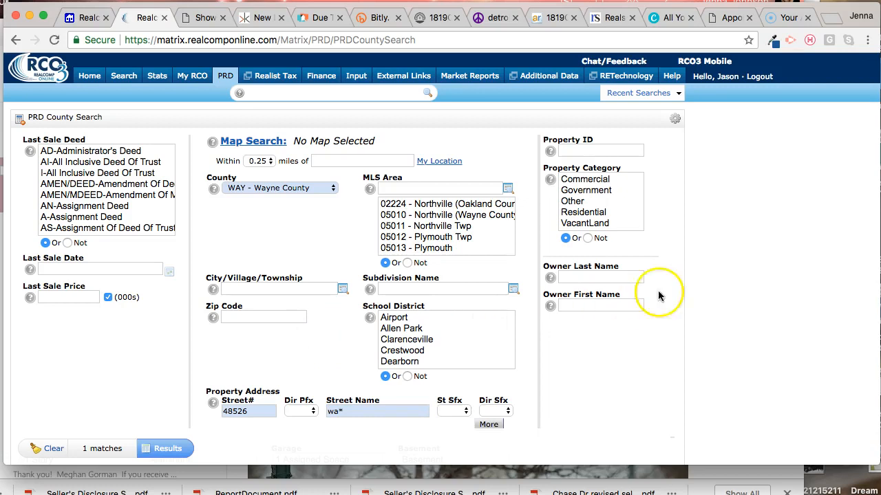
# Step: Run the county search and open the matching property's full public record
pyautogui.scroll(-1, 650, 234)
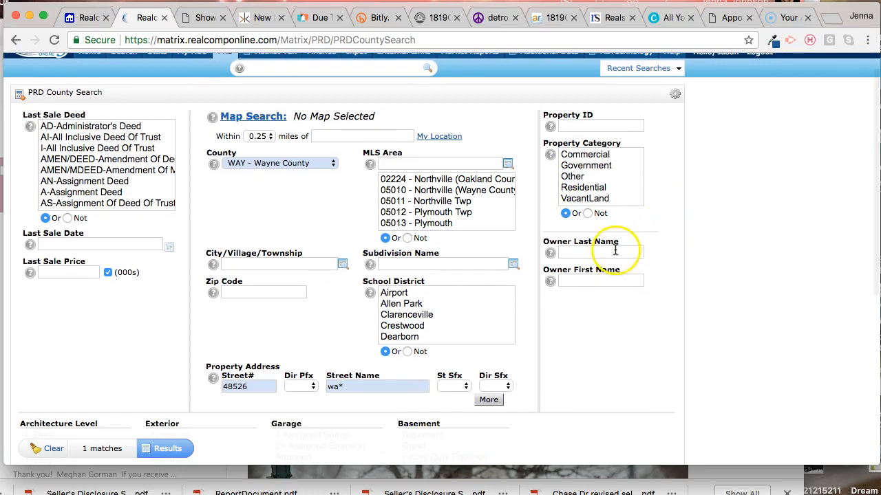
pyautogui.scroll(-3, 613, 291)
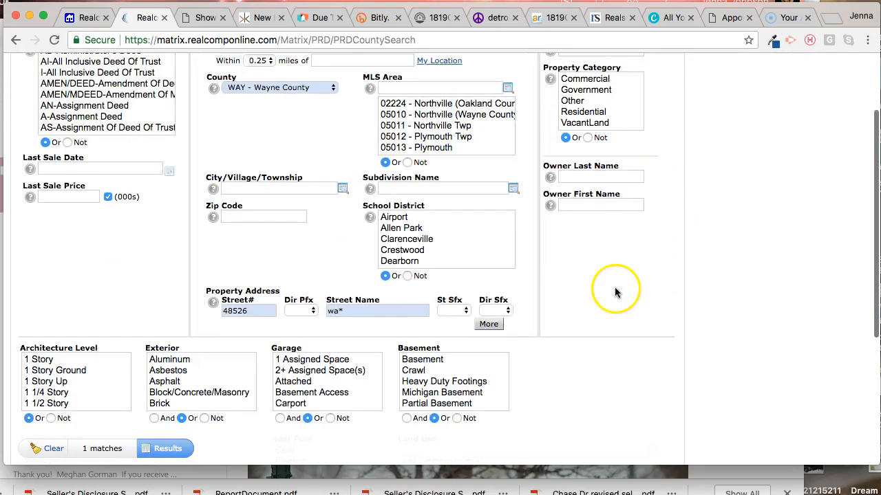
pyautogui.click(353, 311)
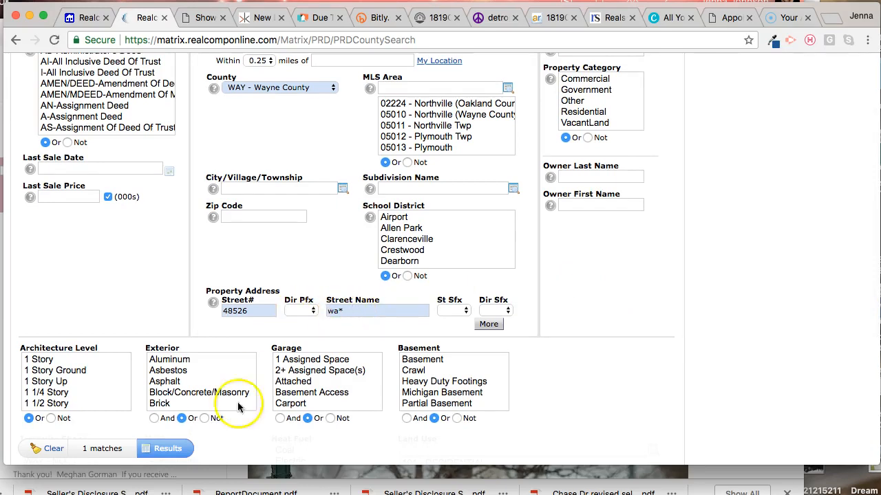
pyautogui.click(165, 449)
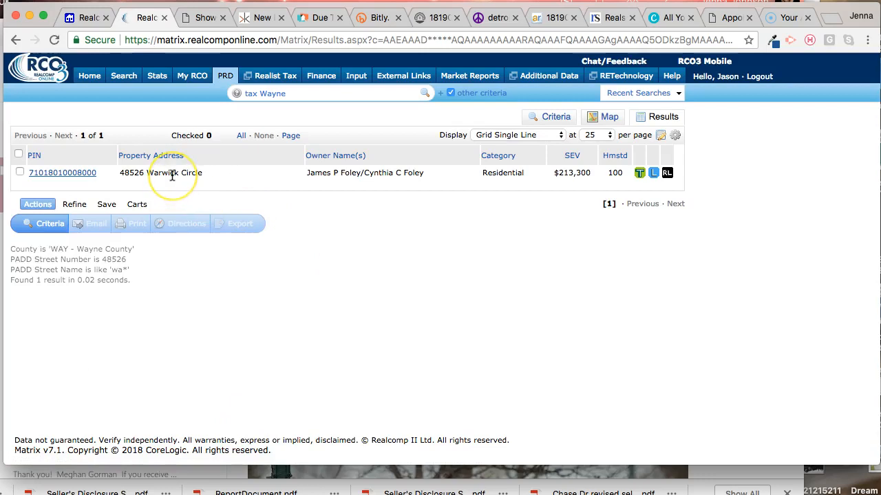
pyautogui.click(65, 172)
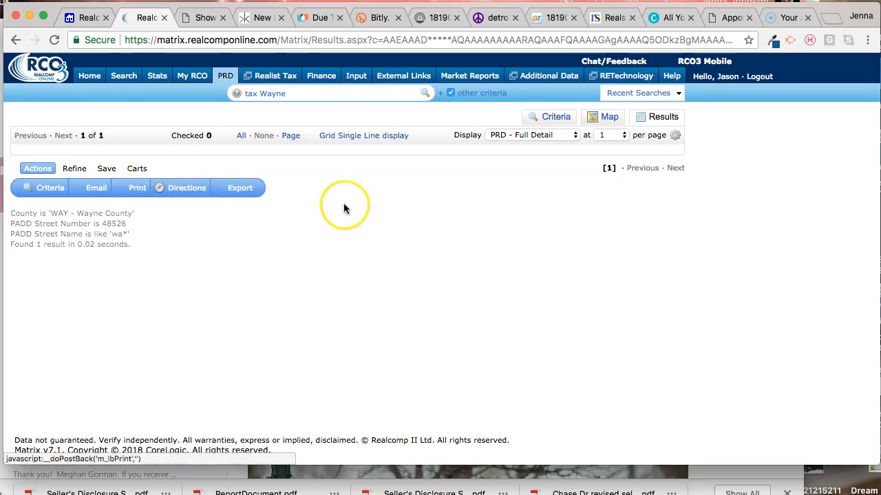
# Step: Examine the public record's taxes, assessments, transfer information, other recordings and property characteristics
pyautogui.scroll(-5, 343, 203)
pyautogui.scroll(-10, 343, 203)
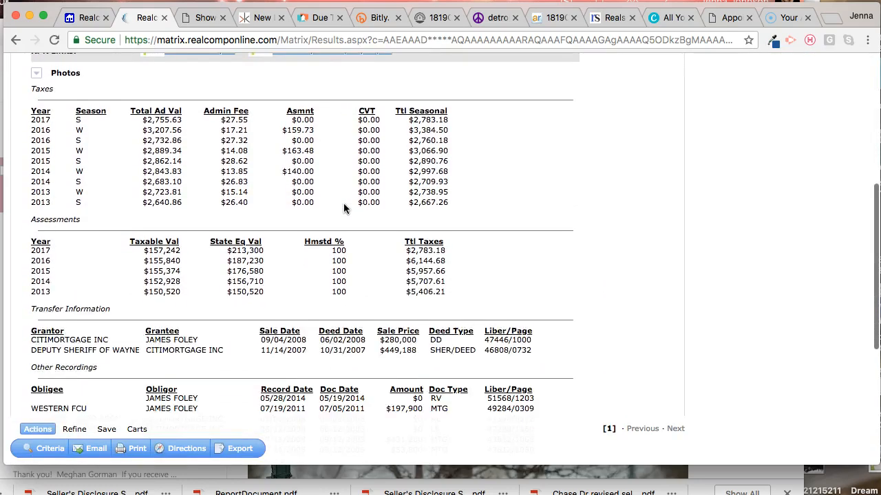
pyautogui.scroll(-2, 343, 203)
pyautogui.scroll(12, 344, 203)
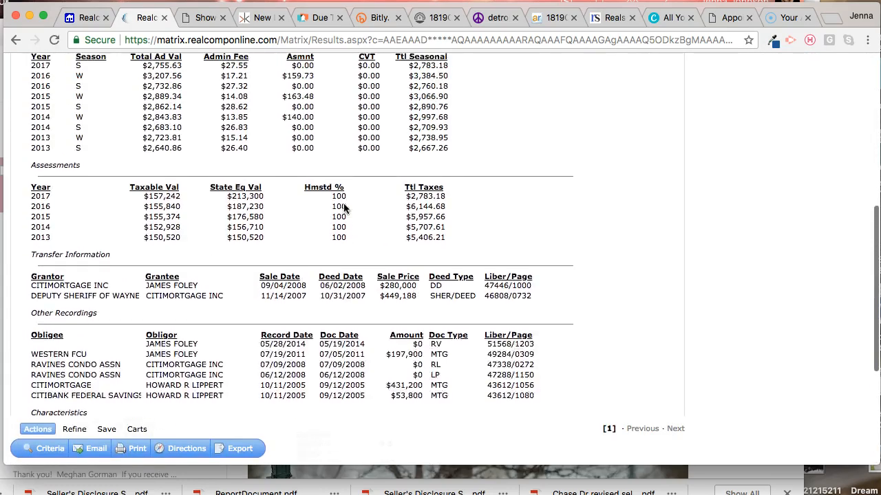
pyautogui.scroll(3, 343, 203)
pyautogui.click(343, 201)
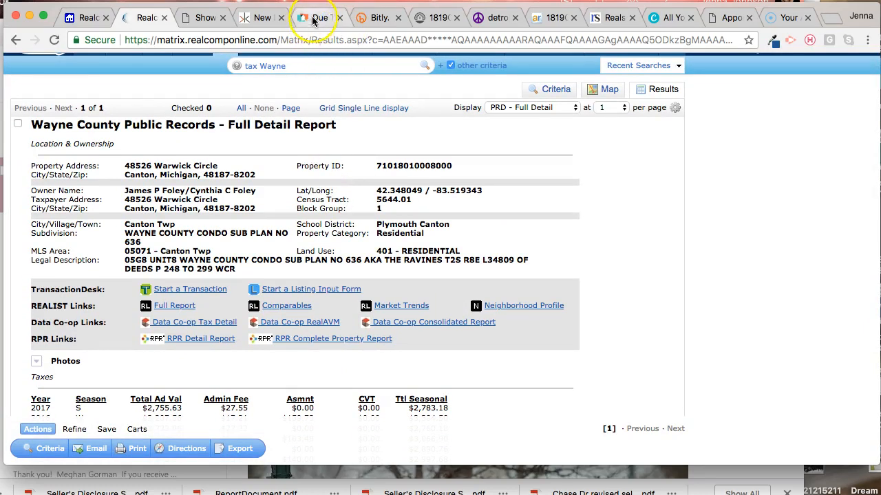
pyautogui.scroll(-5, 348, 205)
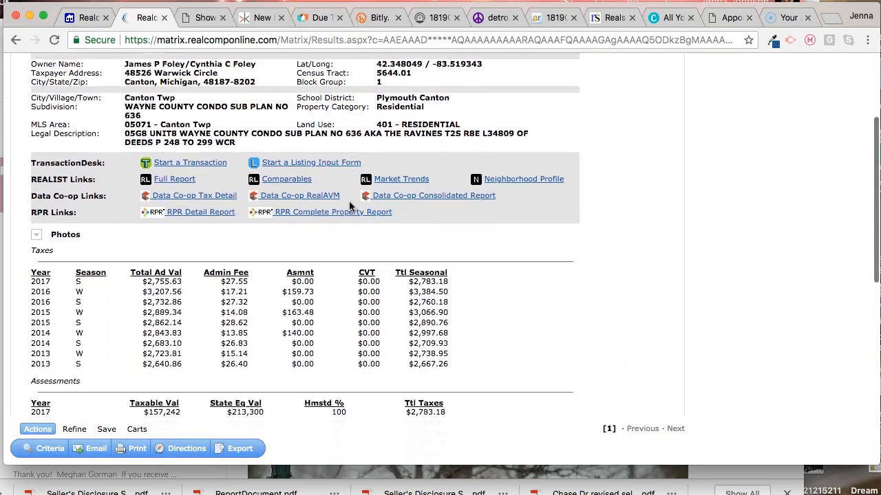
pyautogui.scroll(-3, 349, 201)
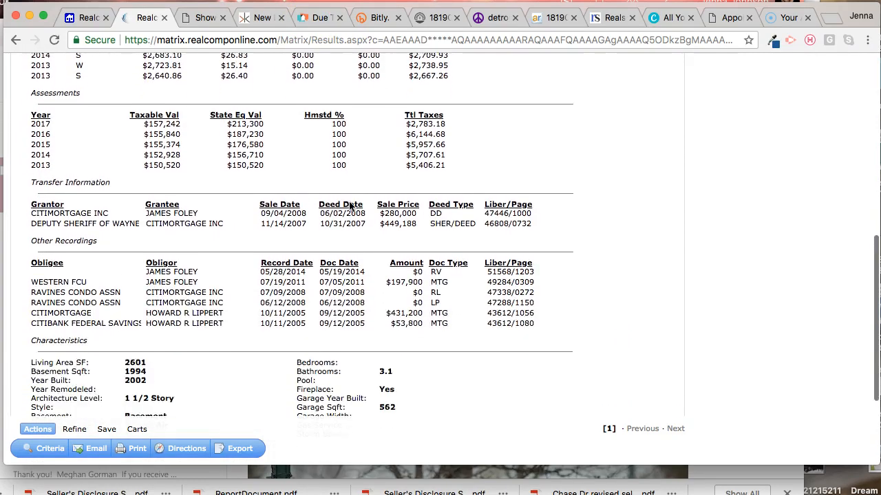
pyautogui.scroll(-4, 349, 201)
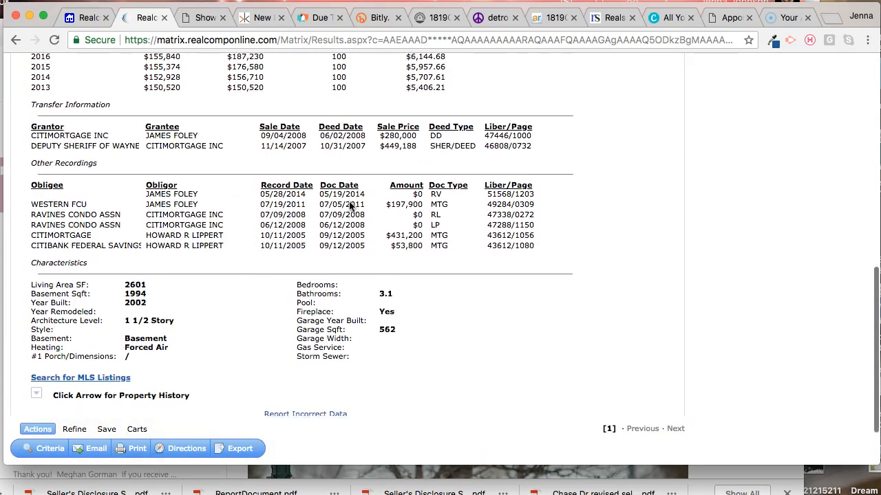
pyautogui.scroll(-2, 331, 303)
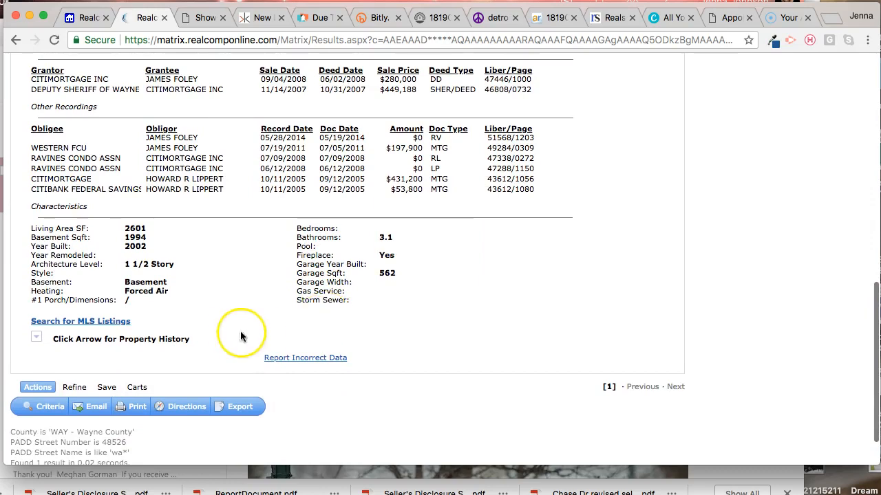
# Step: Expand the property history in the public record and search for the property's MLS listings
pyautogui.click(36, 337)
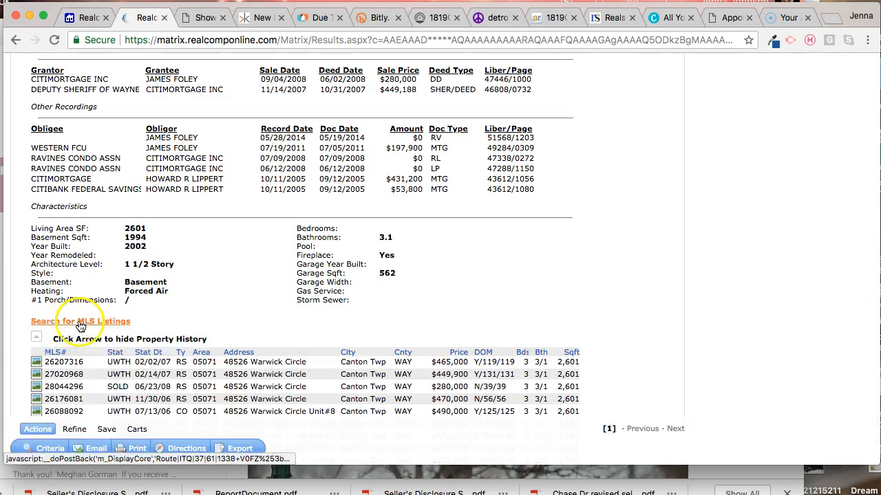
pyautogui.scroll(-2, 76, 324)
pyautogui.click(84, 271)
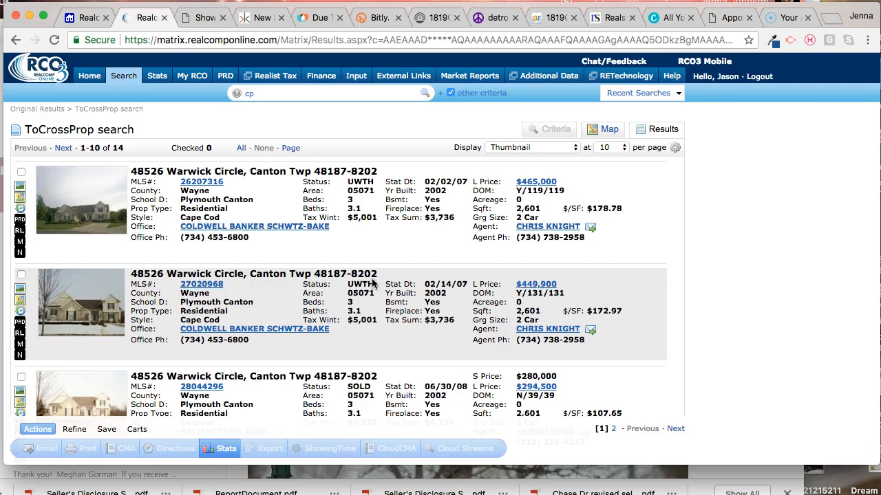
pyautogui.click(461, 282)
# Step: Review the property's past MLS listings and search for MLS number 27020969
pyautogui.scroll(-10, 770, 284)
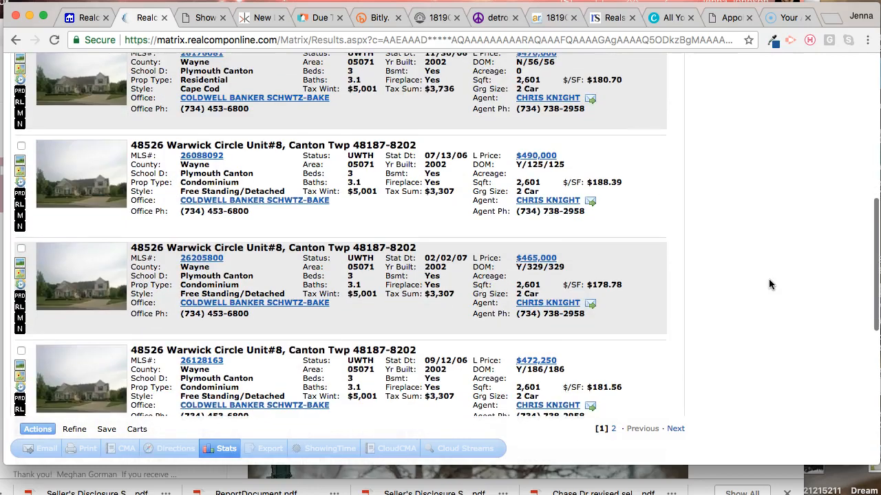
pyautogui.scroll(-3, 770, 284)
pyautogui.scroll(5, 770, 284)
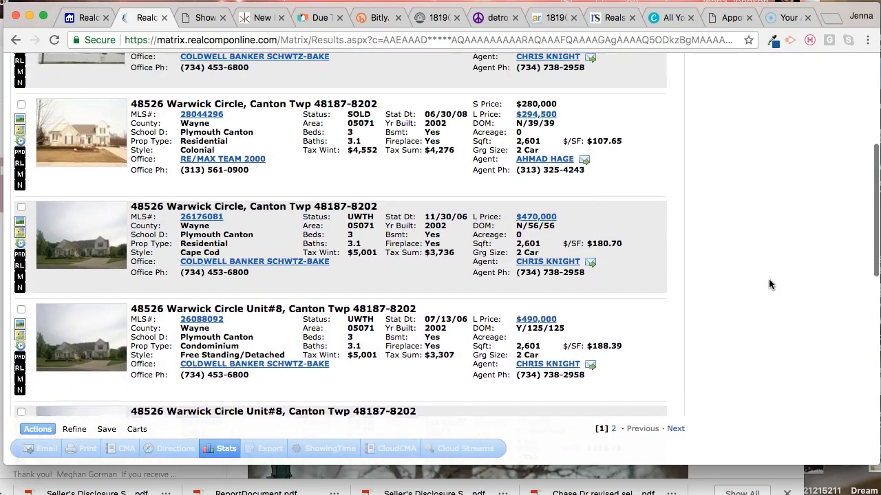
pyautogui.scroll(1, 770, 285)
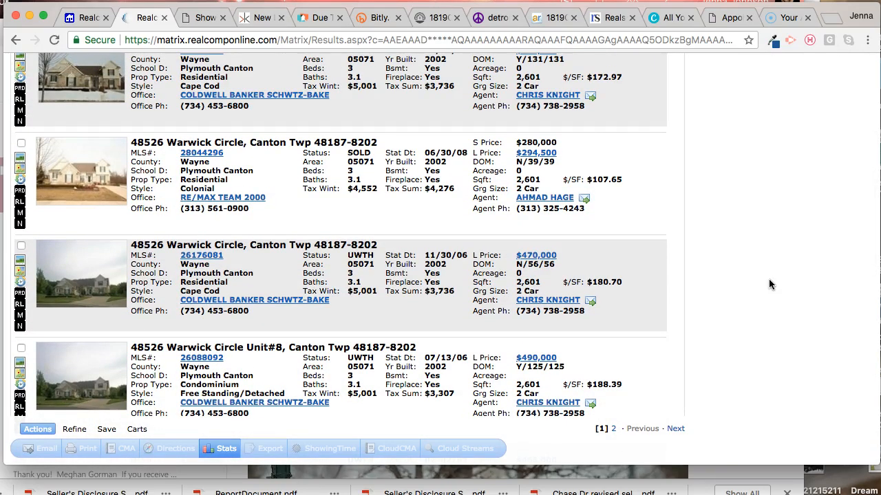
pyautogui.scroll(5, 770, 284)
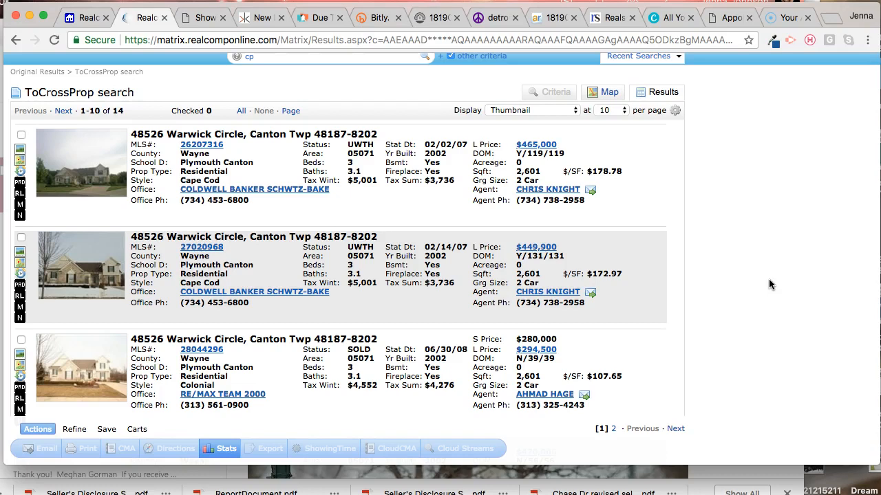
pyautogui.scroll(1, 768, 279)
pyautogui.click(327, 96)
pyautogui.doubleClick(328, 96)
pyautogui.write('27020')
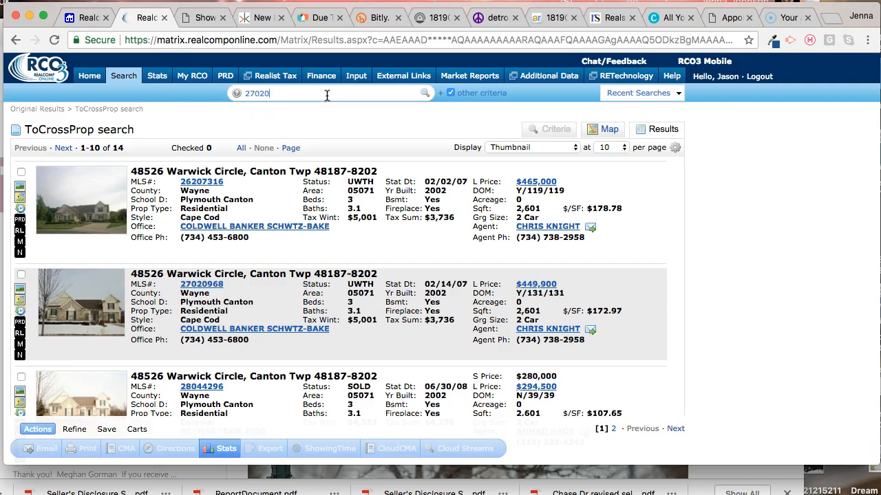
pyautogui.write('969')
pyautogui.press('Return')
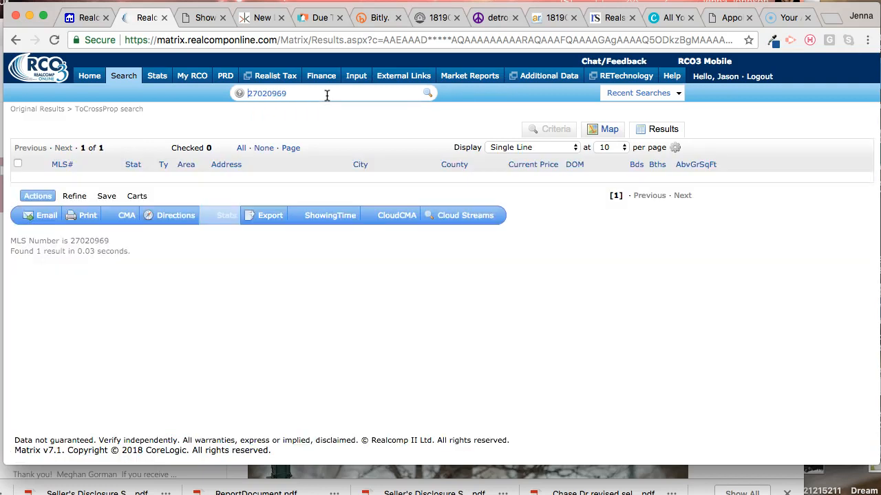
# Step: Open the found listing's full report and examine its features, room dimensions, tax information and agent details
pyautogui.click(69, 181)
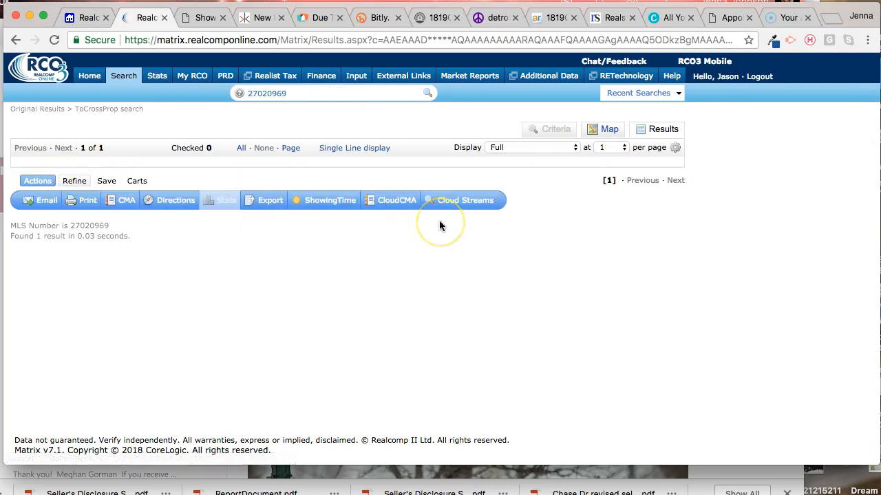
pyautogui.scroll(-5, 440, 224)
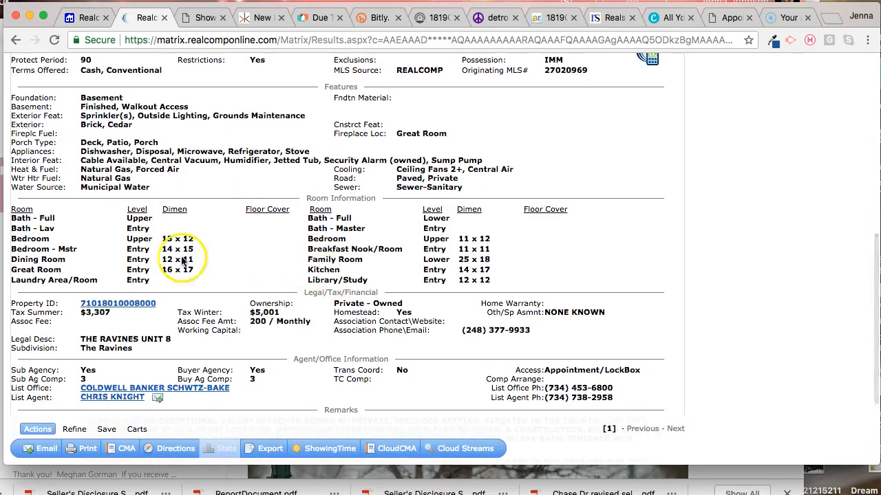
pyautogui.scroll(2, 289, 258)
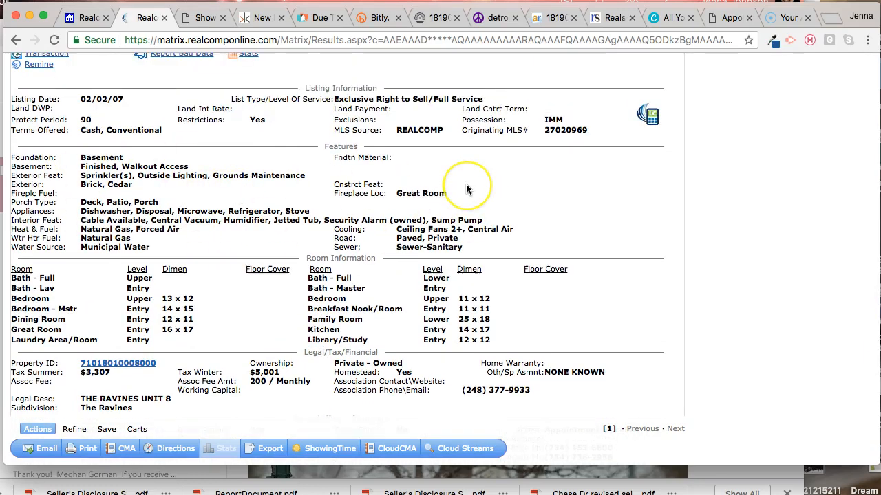
pyautogui.scroll(8, 466, 187)
pyautogui.scroll(3, 466, 187)
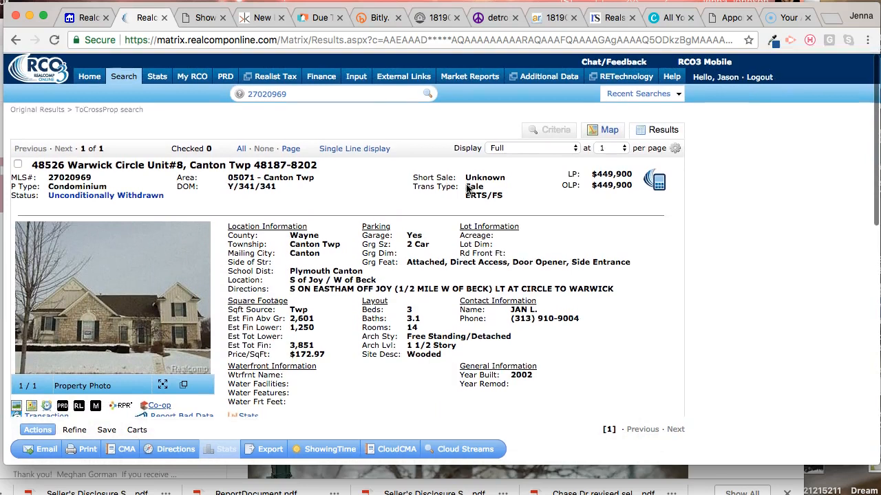
pyautogui.click(422, 191)
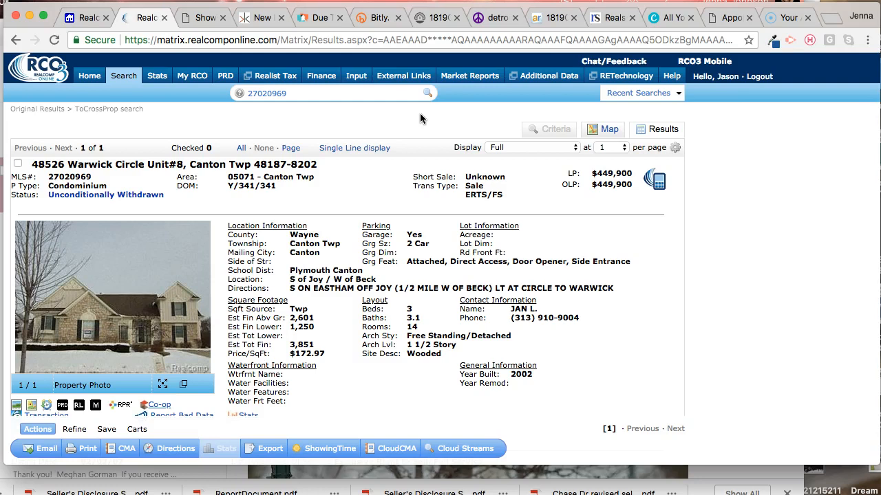
# Step: Start a new listing from the listing input page using the Residential/Condo Listing Form
pyautogui.click(356, 76)
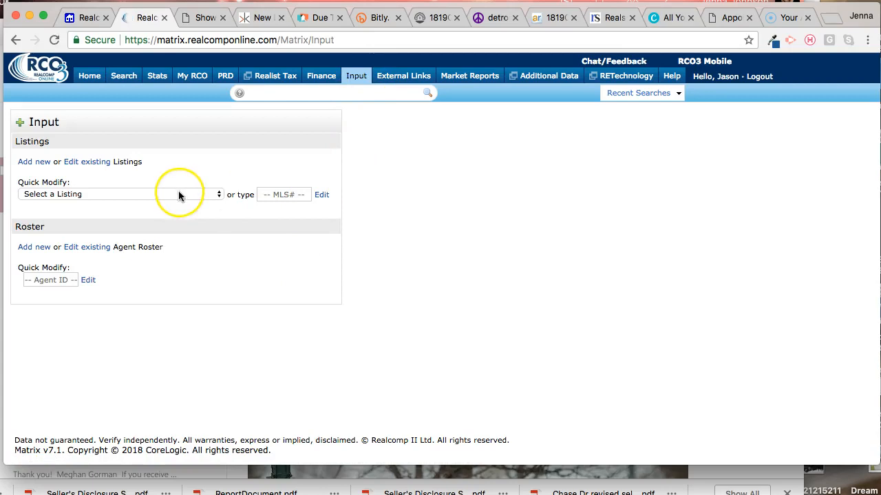
pyautogui.click(185, 196)
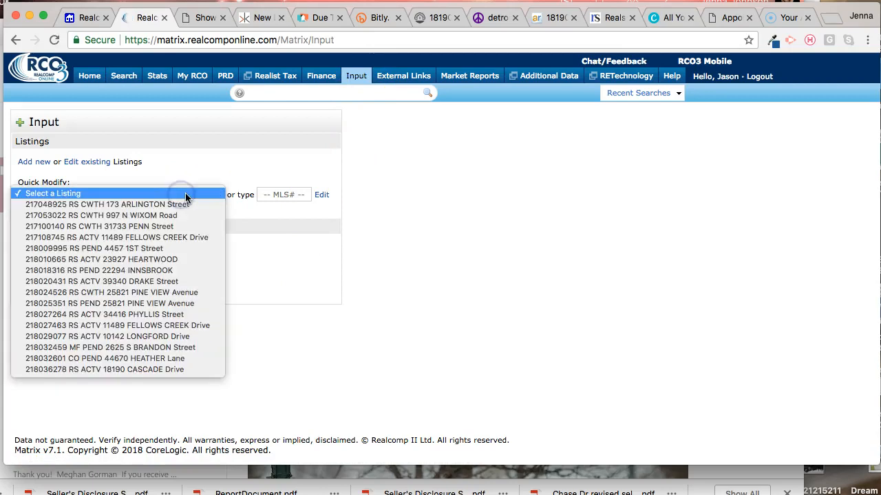
pyautogui.click(258, 279)
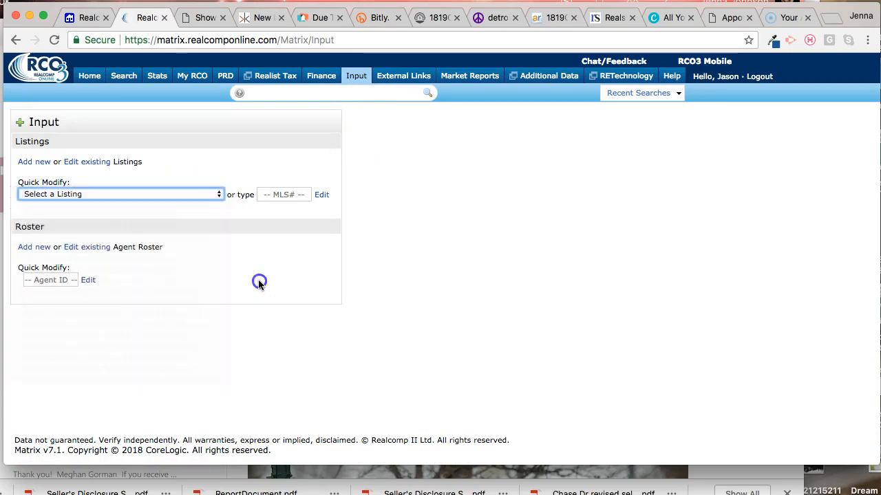
pyautogui.click(41, 167)
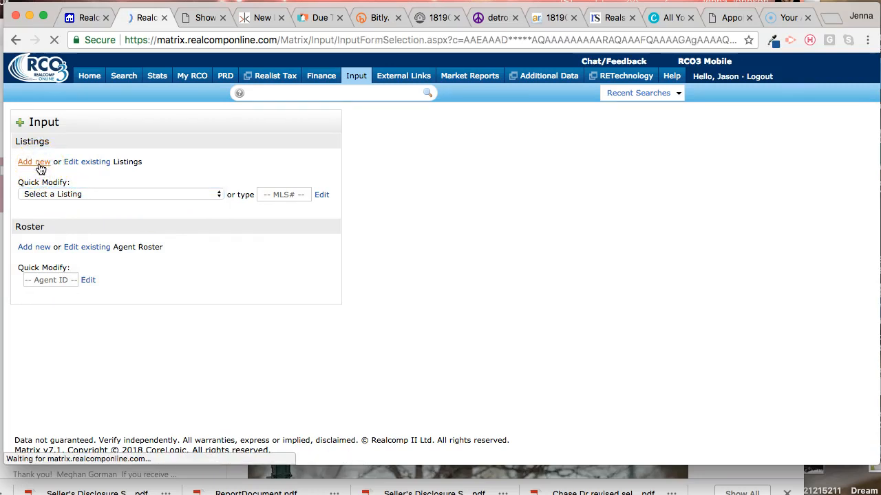
pyautogui.click(83, 164)
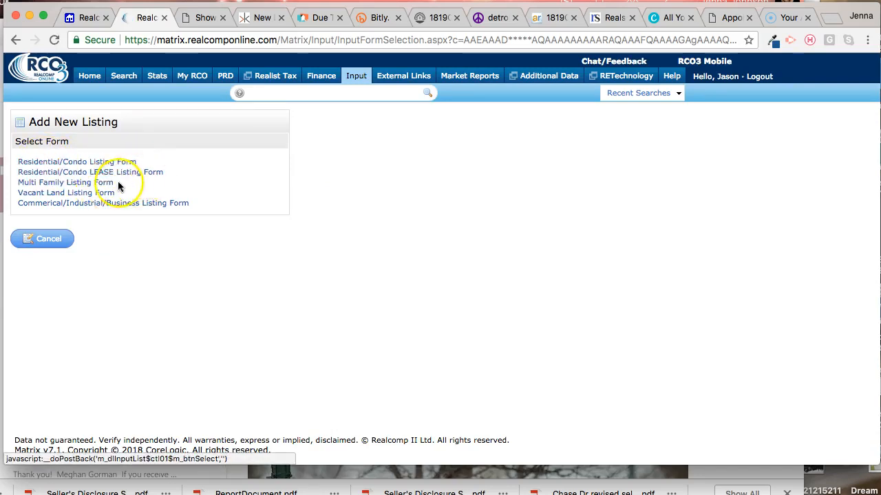
pyautogui.click(87, 165)
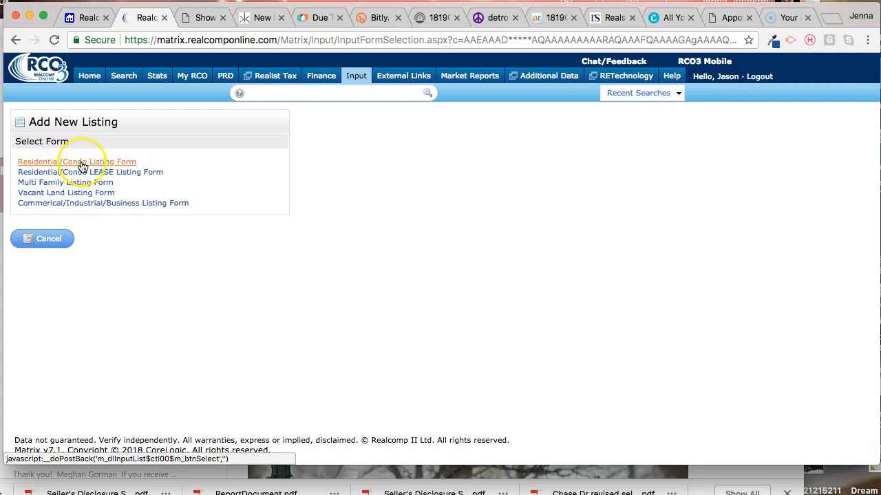
pyautogui.click(81, 165)
# Step: Search the Wayne County PRD records by the property's street number and the street name w*
pyautogui.click(134, 196)
pyautogui.click(81, 273)
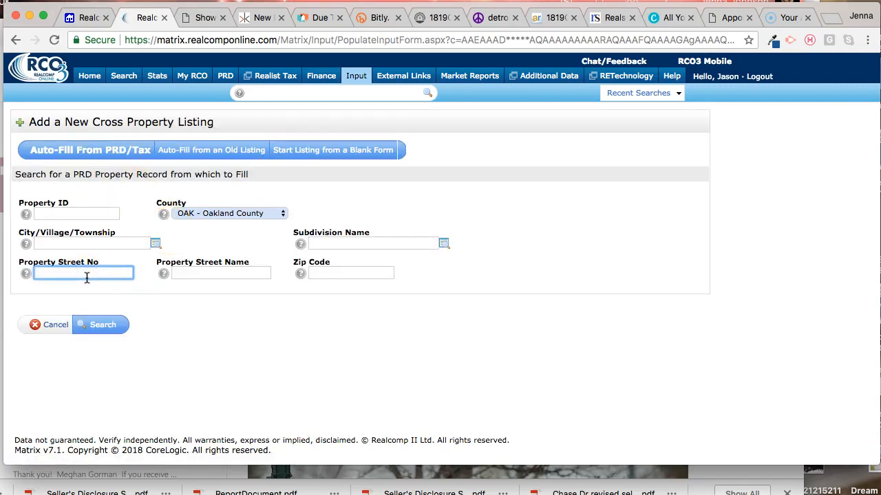
pyautogui.click(217, 276)
pyautogui.write('w*')
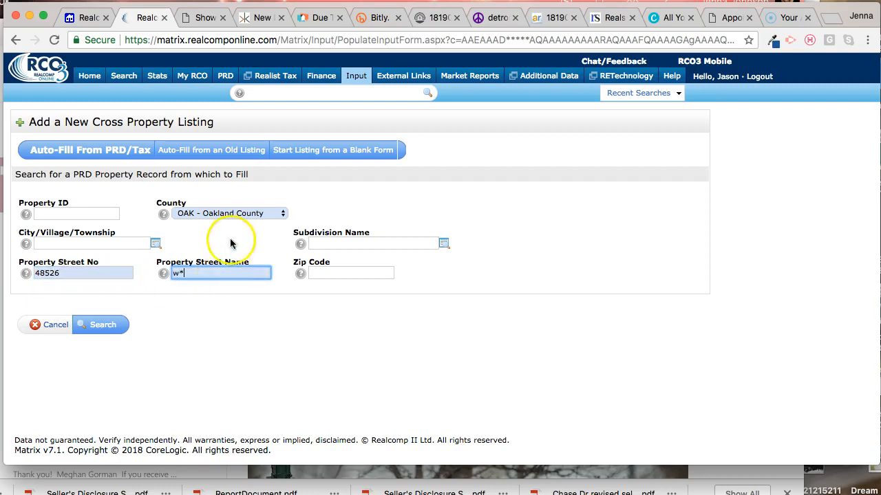
pyautogui.moveTo(227, 213); pyautogui.dragTo(234, 422)
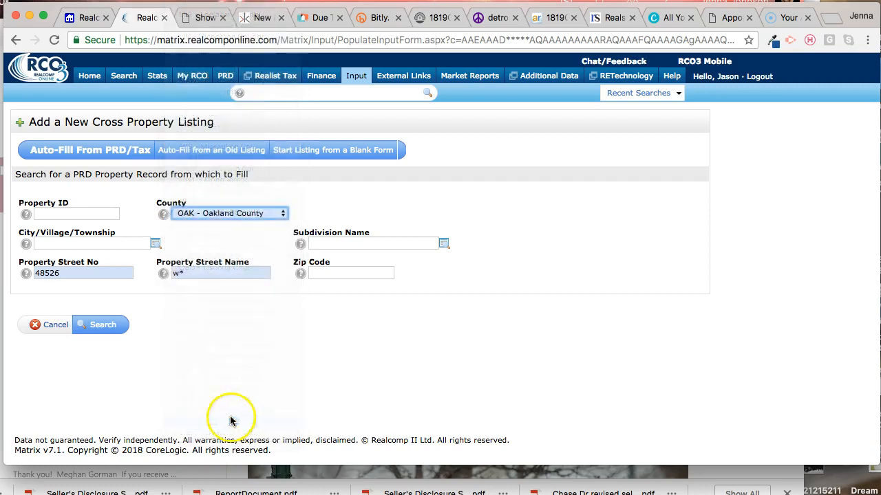
pyautogui.click(103, 325)
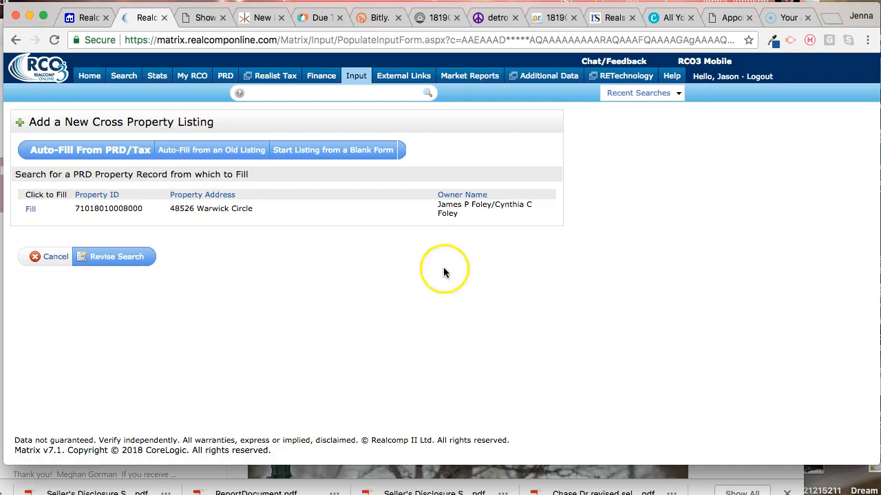
# Step: Fill the listing form from the found property record and set the listing status to Partial Save
pyautogui.click(32, 212)
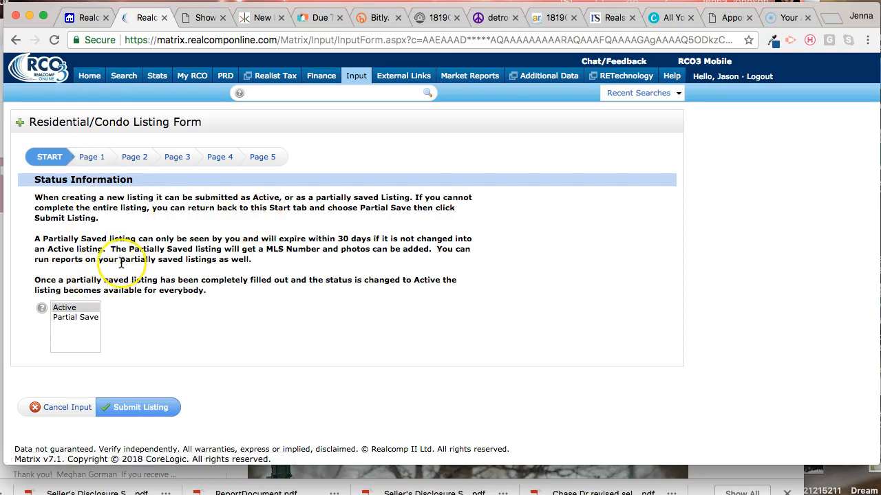
pyautogui.click(82, 319)
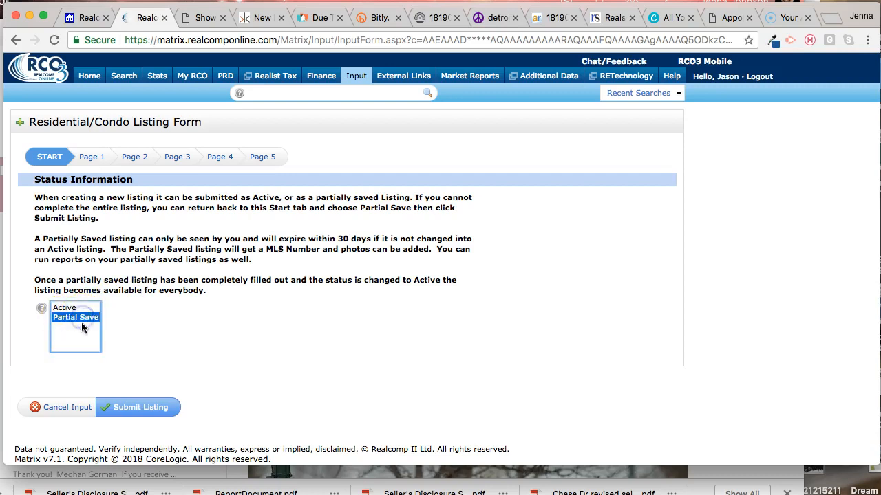
pyautogui.click(136, 241)
# Step: Open Page 1 of the listing form and review the auto-filled address, legal description, tax and agent fields
pyautogui.click(88, 160)
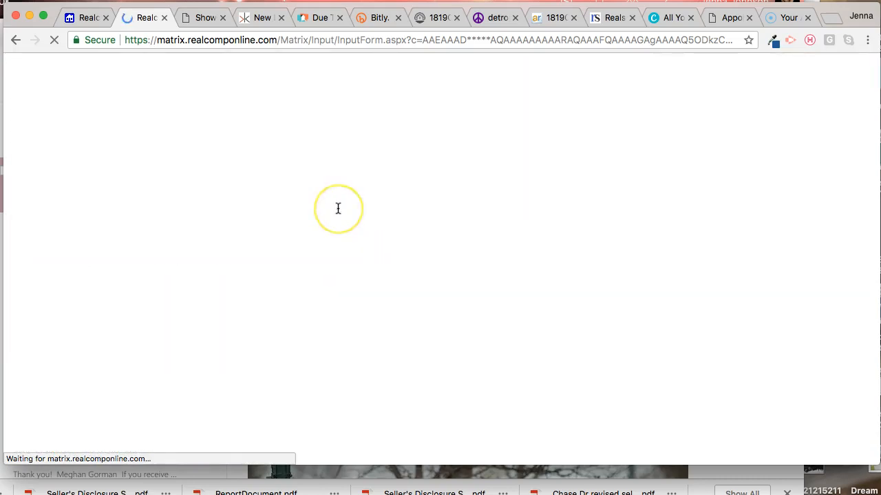
pyautogui.scroll(-10, 338, 208)
pyautogui.scroll(-4, 338, 208)
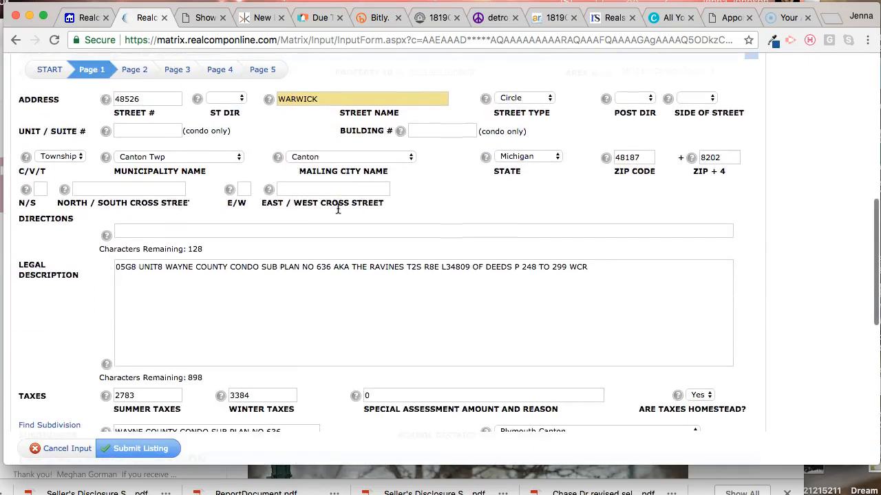
pyautogui.scroll(5, 338, 209)
pyautogui.scroll(4, 338, 208)
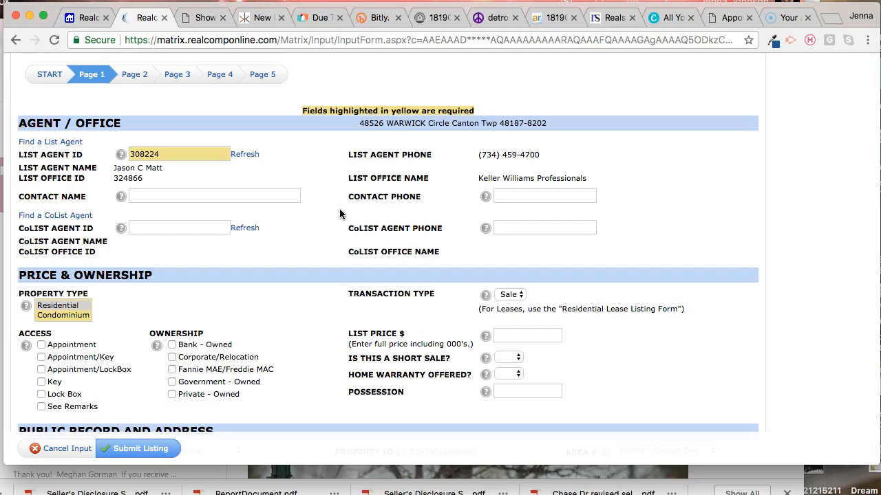
# Step: Set the contact name to Showing Time and fill in its contact phone number
pyautogui.click(286, 196)
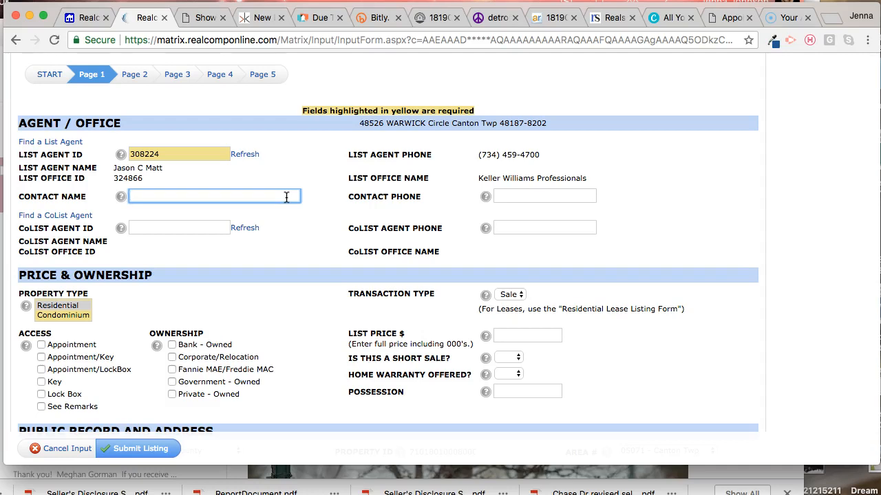
pyautogui.write('S')
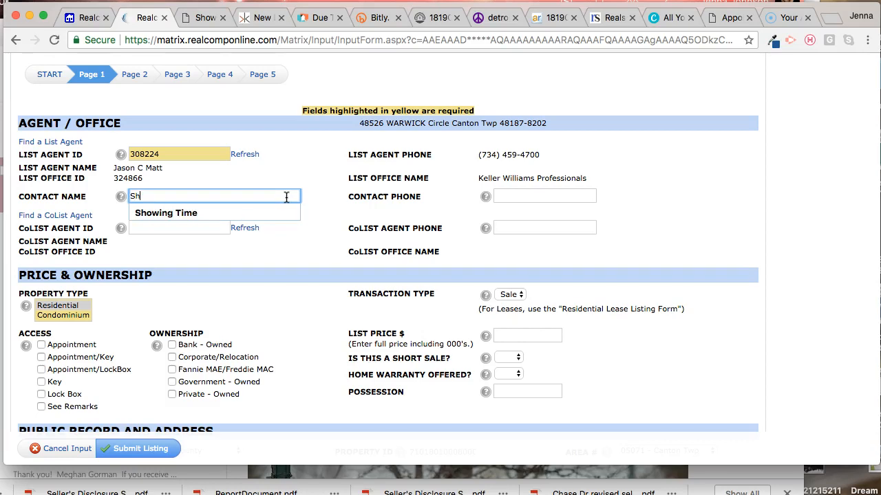
pyautogui.write('h')
pyautogui.click(276, 213)
pyautogui.click(557, 196)
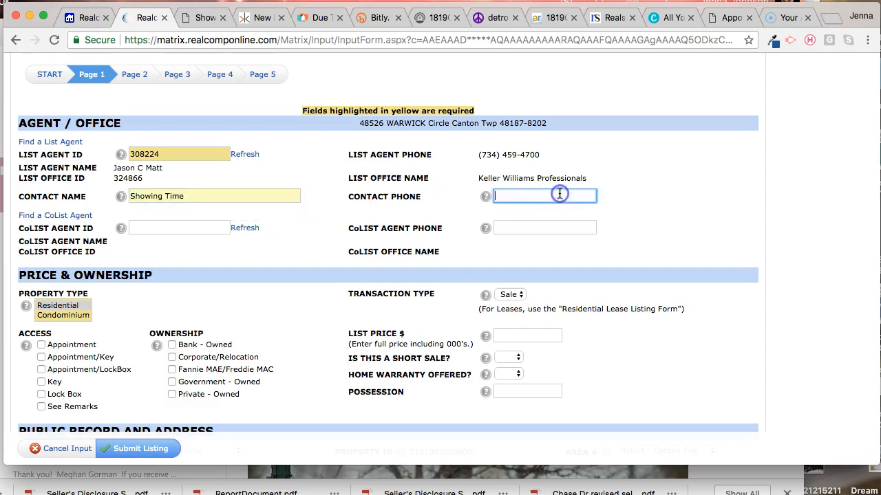
pyautogui.click(553, 212)
pyautogui.click(345, 244)
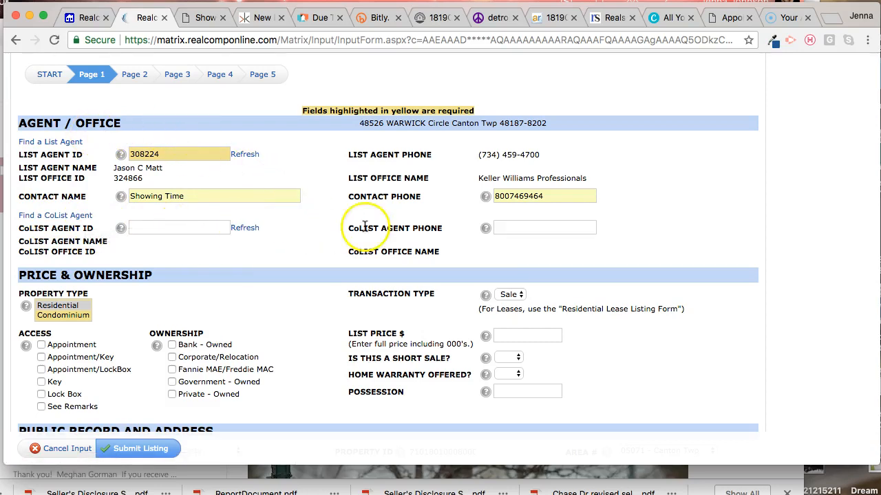
pyautogui.click(560, 227)
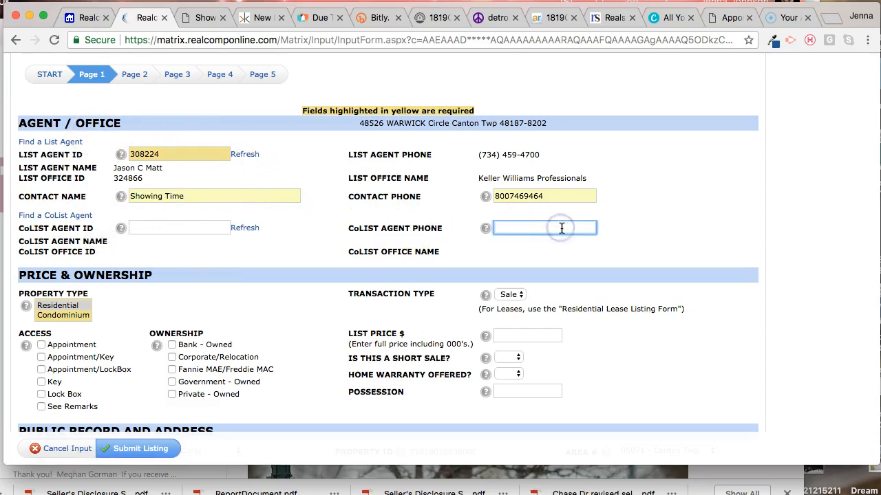
pyautogui.moveTo(484, 156); pyautogui.dragTo(544, 160)
pyautogui.click(547, 224)
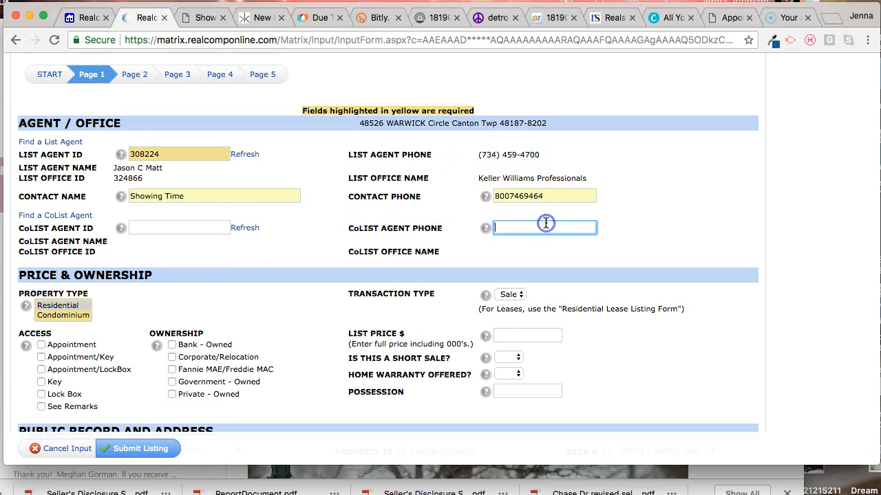
pyautogui.click(334, 263)
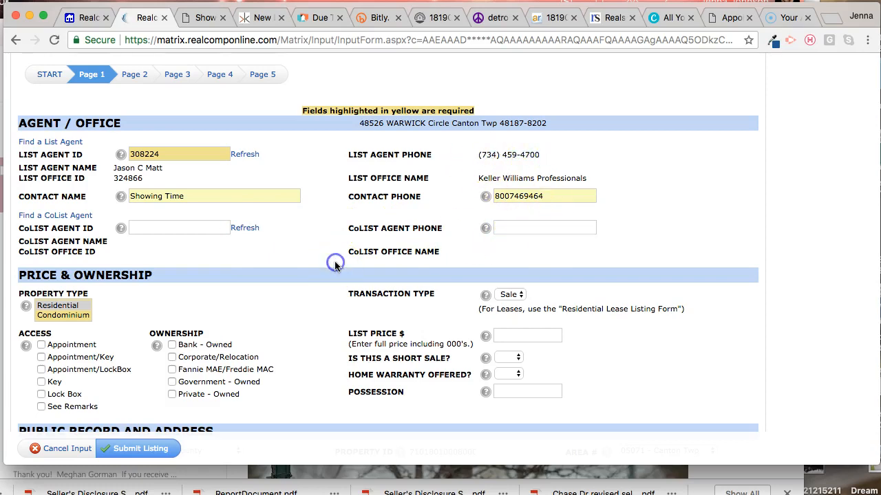
# Step: Set the listing's access to Appointment/LockBox and its ownership to Private - Owned
pyautogui.scroll(-3, 335, 263)
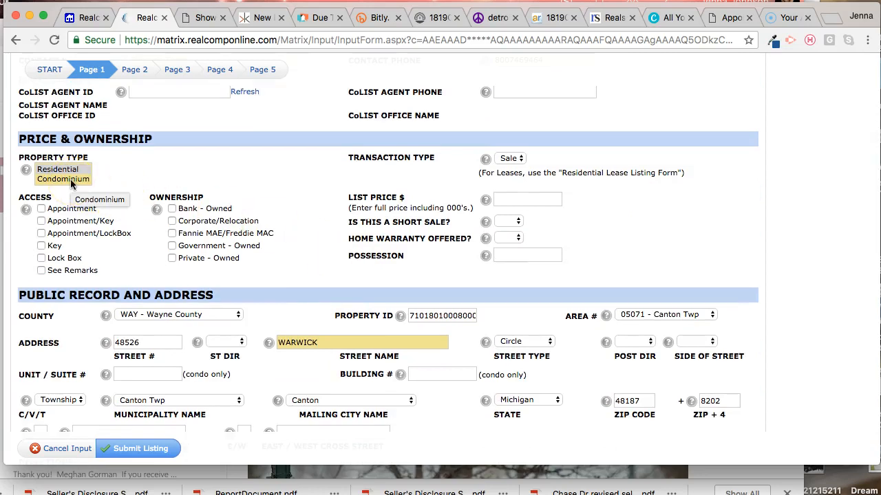
pyautogui.click(107, 233)
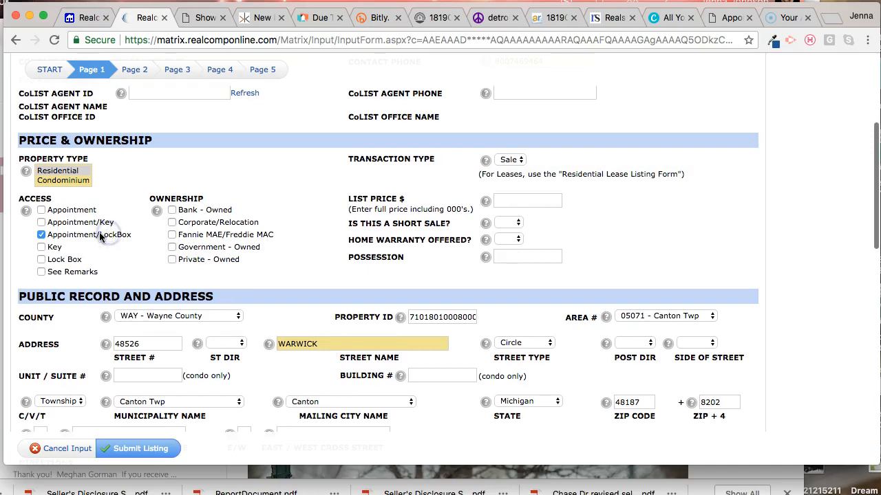
pyautogui.click(172, 262)
# Step: Set the list price to 479000 and answer No to whether this is a short sale
pyautogui.click(547, 200)
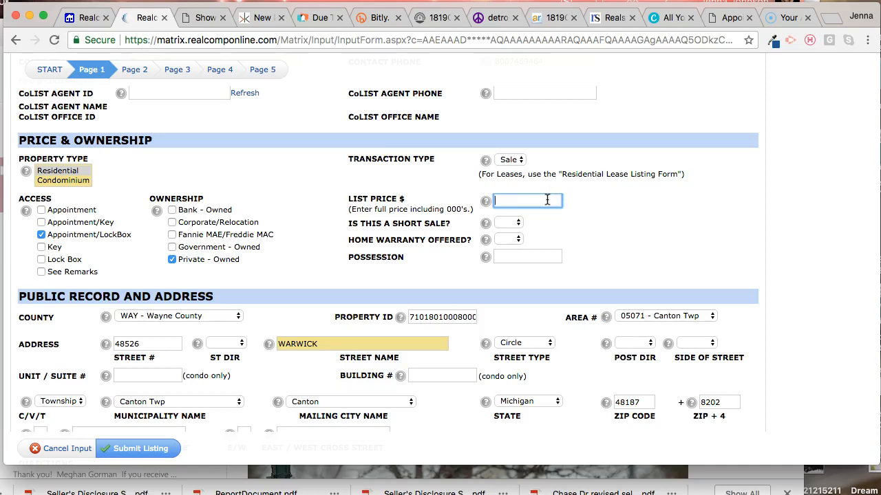
pyautogui.write('479000')
pyautogui.click(506, 225)
pyautogui.click(508, 245)
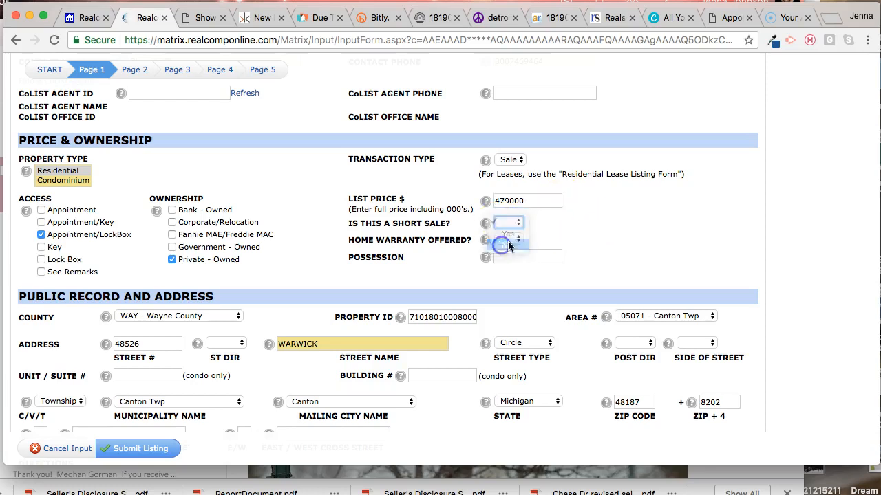
# Step: Answer whether a home warranty is offered and set the possession to Neg
pyautogui.click(509, 240)
pyautogui.click(513, 258)
pyautogui.click(529, 257)
pyautogui.write('Neg')
pyautogui.click(633, 255)
# Step: Enter the property's cross streets as S of Joy and W of Beck in the public record and address section
pyautogui.scroll(-5, 633, 262)
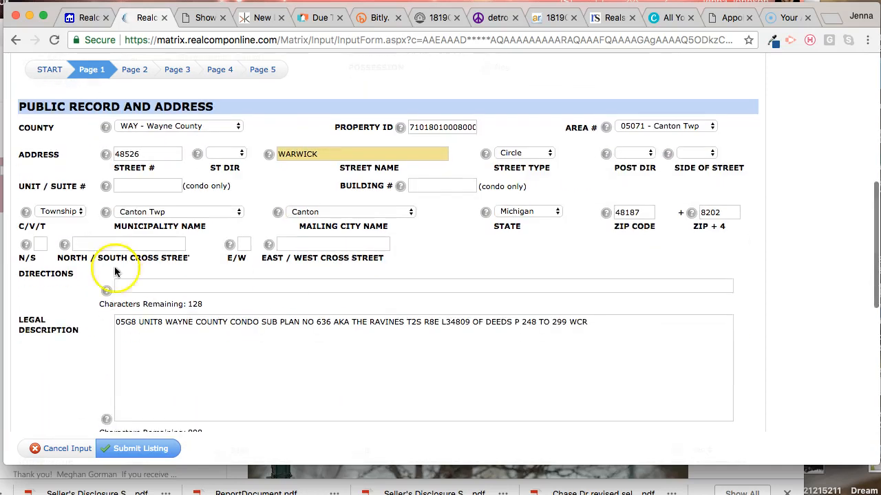
pyautogui.click(41, 245)
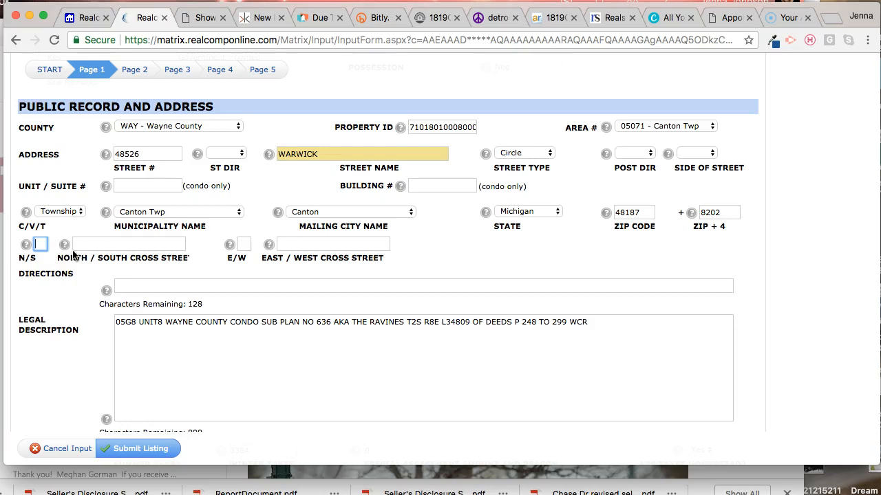
pyautogui.write('S')
pyautogui.press('Tab')
pyautogui.write('Jo')
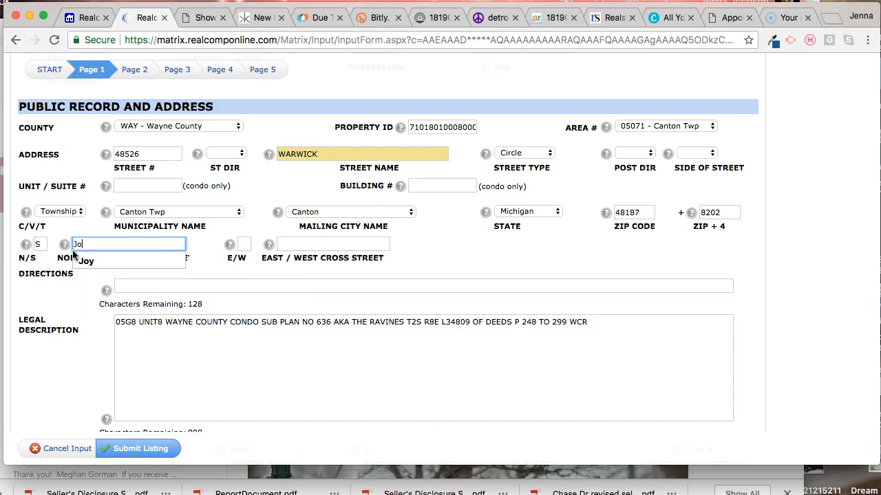
pyautogui.click(242, 246)
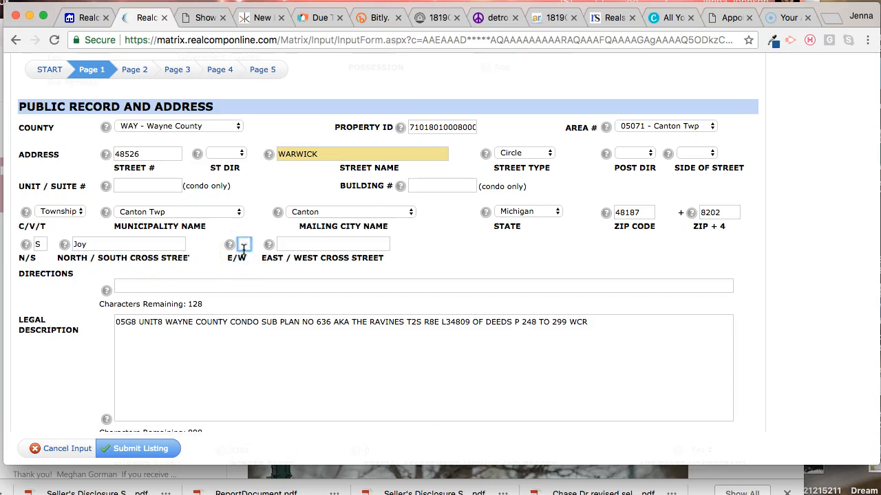
pyautogui.write('W')
pyautogui.press('Tab')
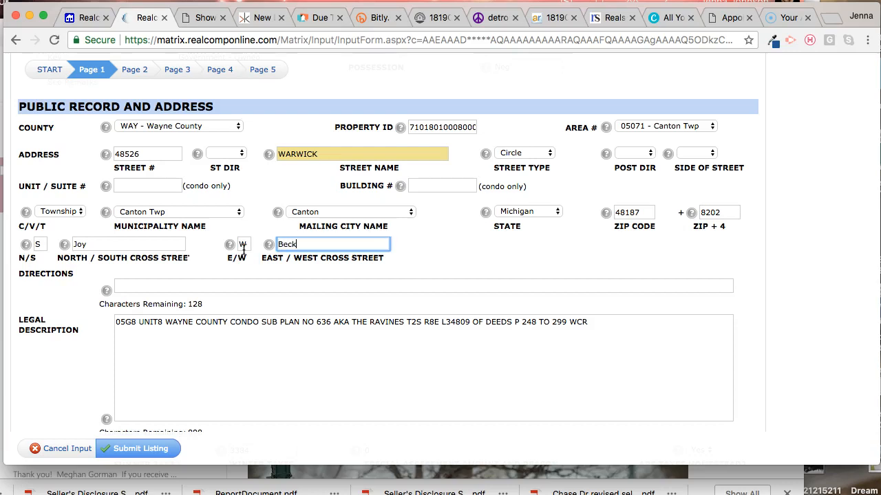
# Step: Enter the directions "South of Joy West of Beck" for the property
pyautogui.click(250, 285)
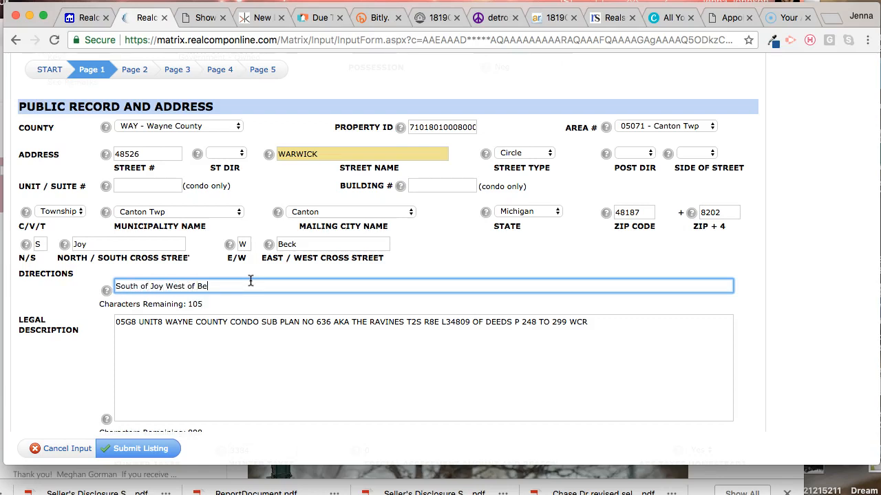
pyautogui.click(468, 259)
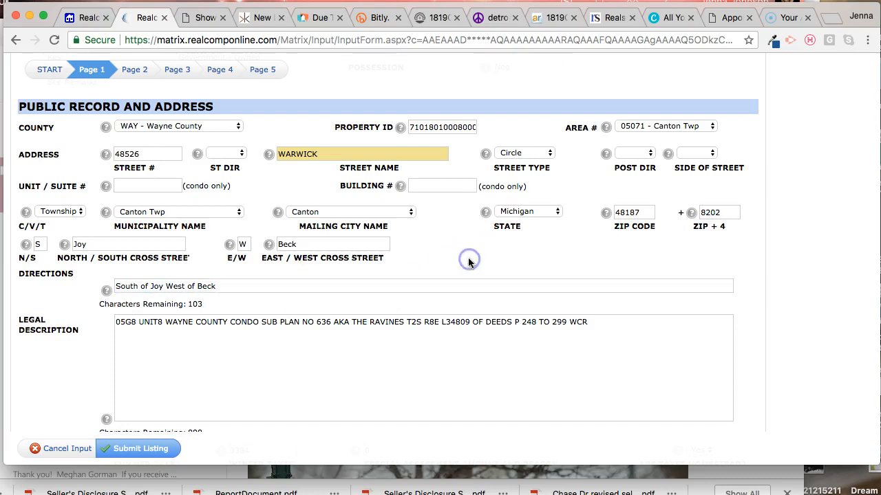
pyautogui.scroll(-5, 468, 261)
pyautogui.scroll(-4, 467, 263)
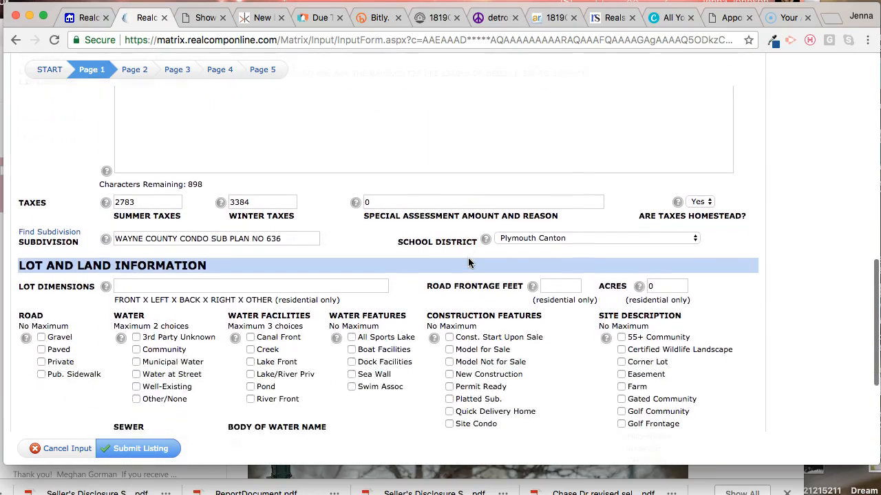
pyautogui.scroll(-1, 251, 249)
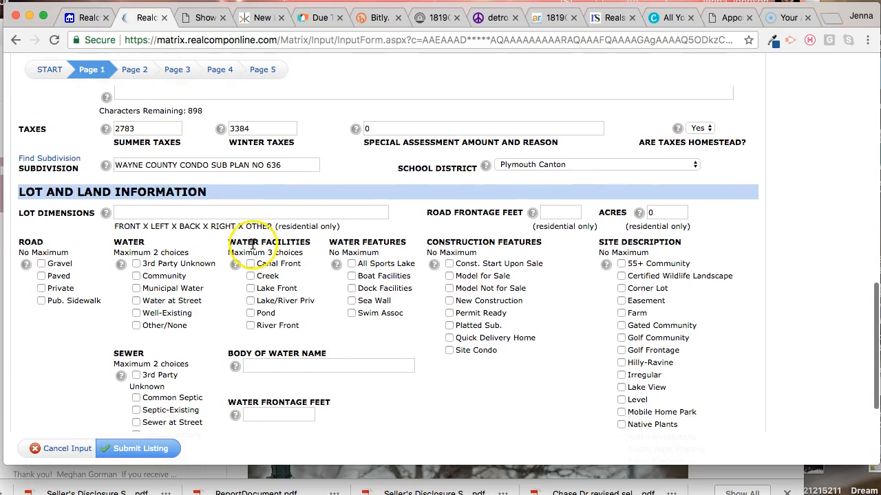
# Step: Enter the lot dimensions as 82x125 and the road frontage as 82 feet
pyautogui.click(241, 211)
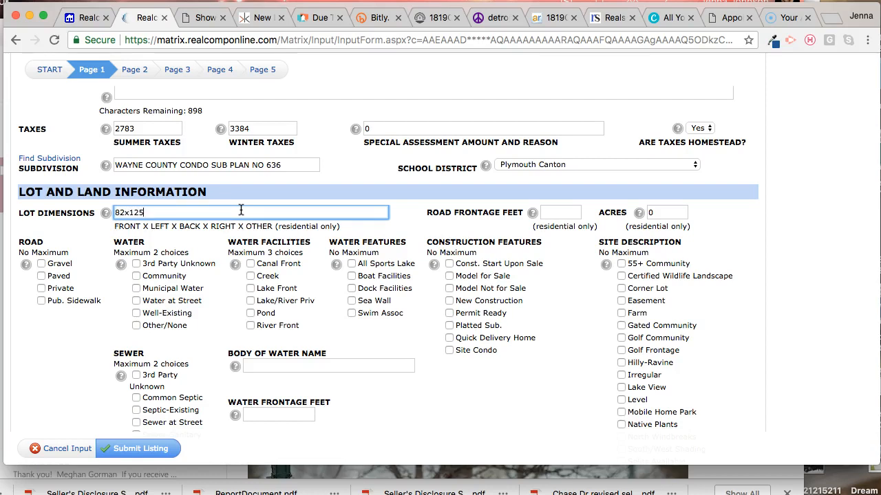
pyautogui.click(203, 214)
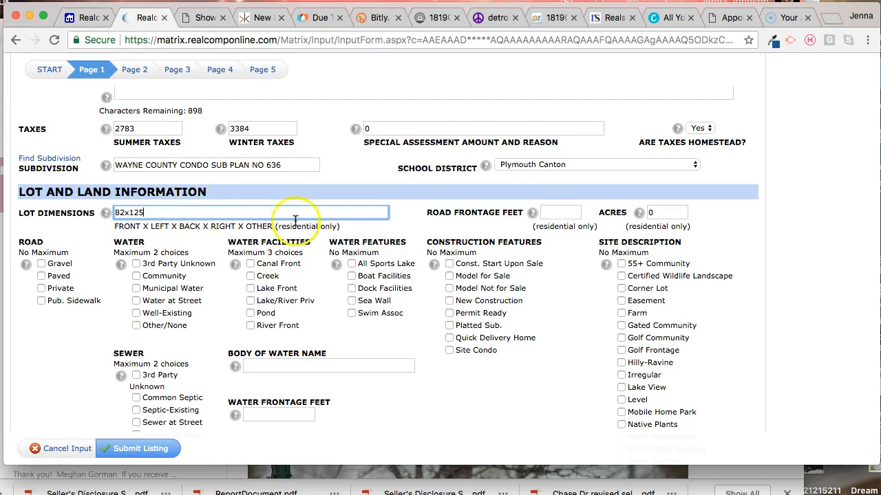
pyautogui.click(559, 215)
pyautogui.write('82')
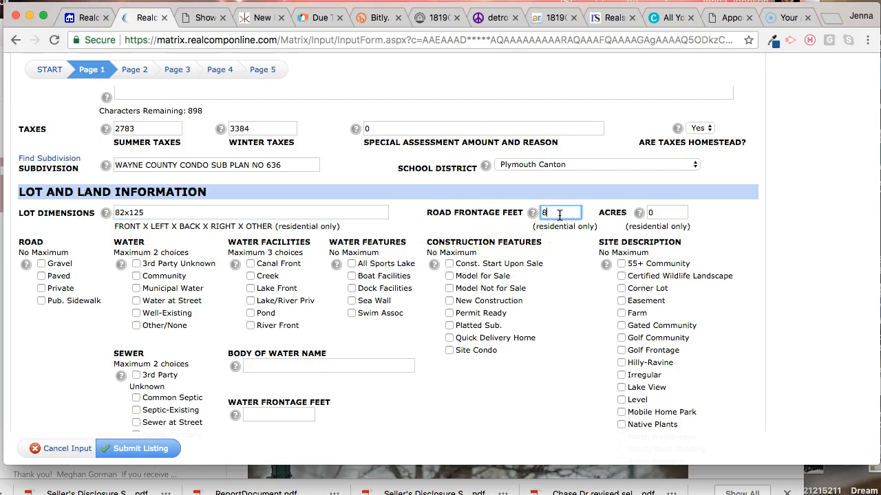
# Step: Specify Paved and Pub. Sidewalk for the road, Municipal Water for the water, and Sewer-Sanitary for the sewer
pyautogui.click(60, 303)
pyautogui.click(56, 276)
pyautogui.click(135, 290)
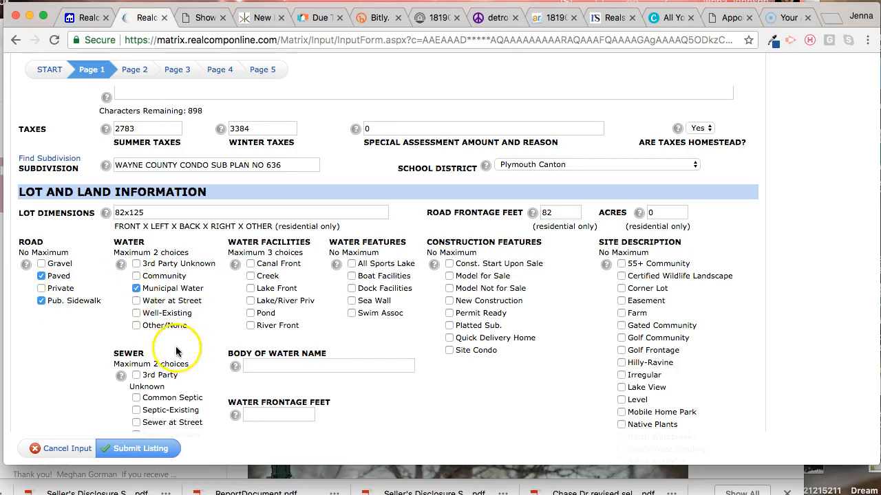
pyautogui.scroll(-3, 162, 327)
pyautogui.click(156, 323)
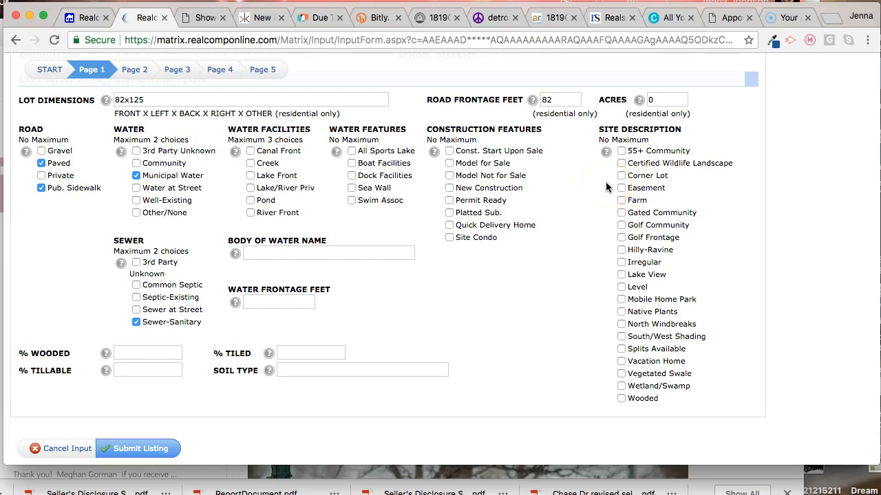
# Step: Select Site Condo as the construction feature and Wooded as the site description
pyautogui.click(475, 239)
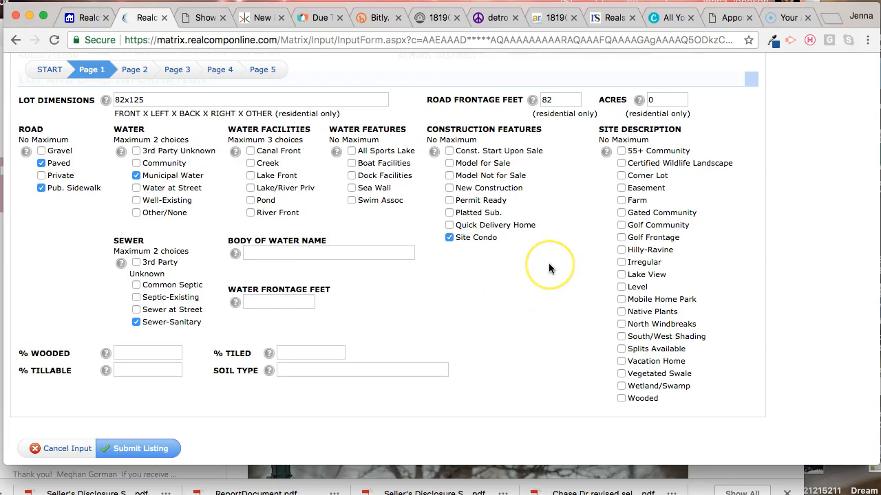
pyautogui.scroll(3, 551, 267)
pyautogui.scroll(3, 549, 268)
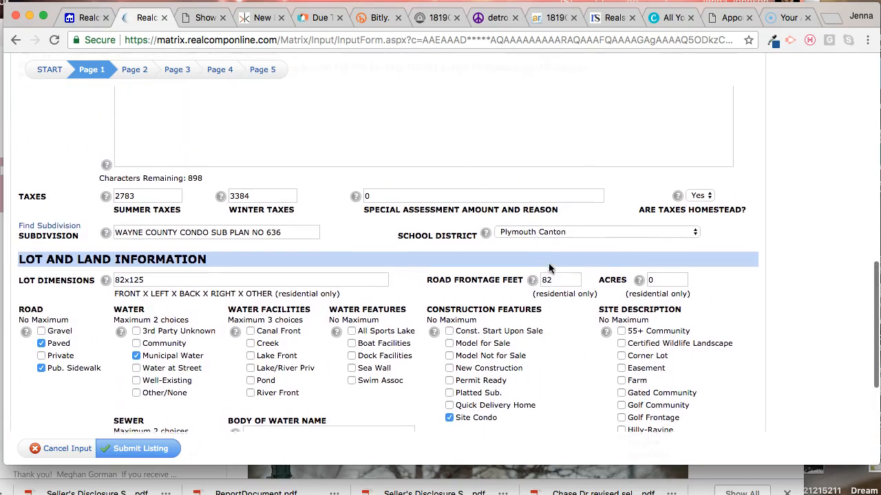
pyautogui.scroll(5, 550, 267)
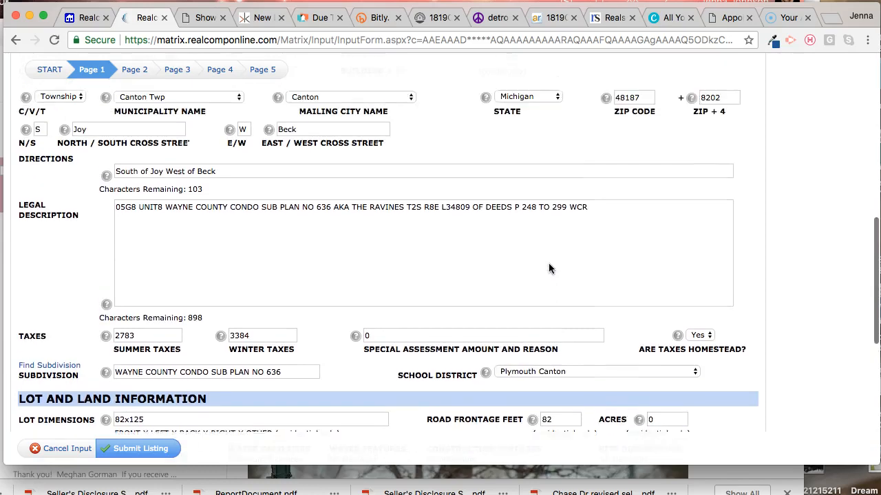
pyautogui.scroll(-10, 549, 267)
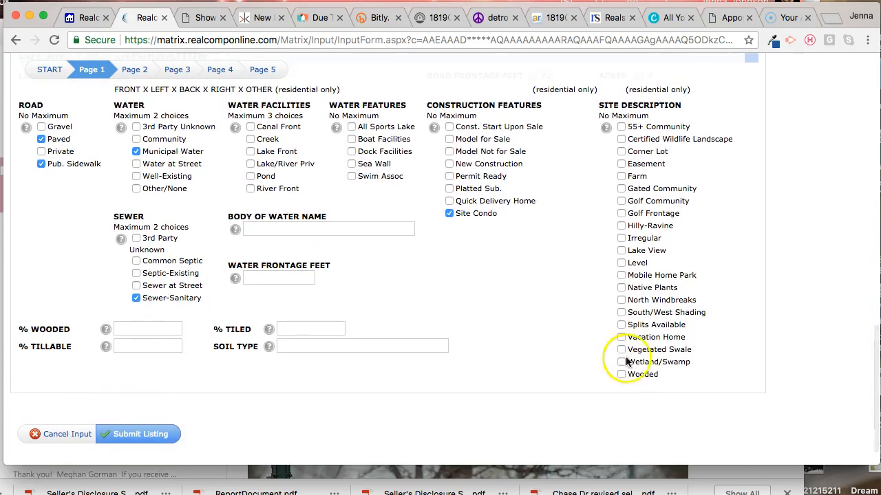
pyautogui.click(621, 372)
# Step: Go to page 2 of the listing form and set the garage size to 2 Car
pyautogui.scroll(20, 518, 227)
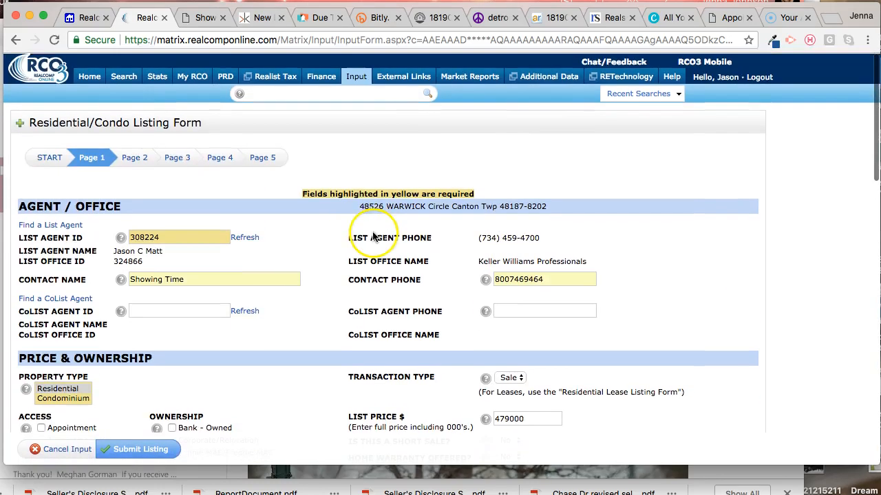
pyautogui.click(132, 157)
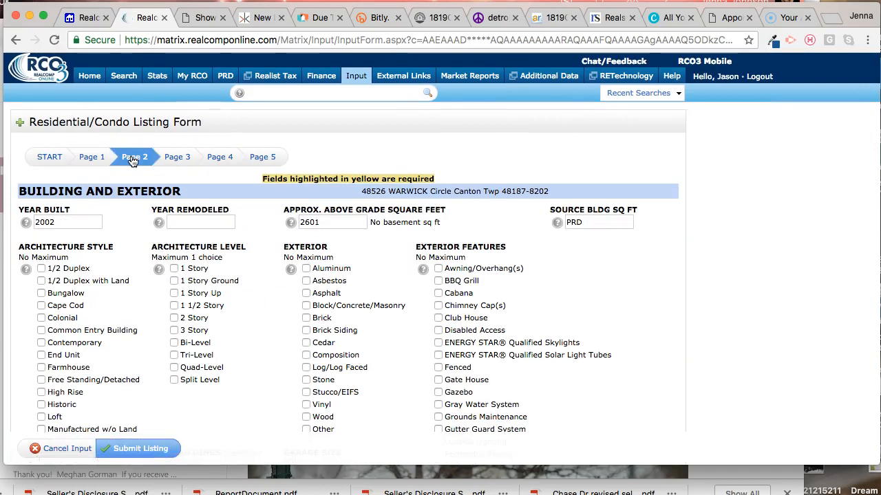
pyautogui.scroll(-3, 210, 292)
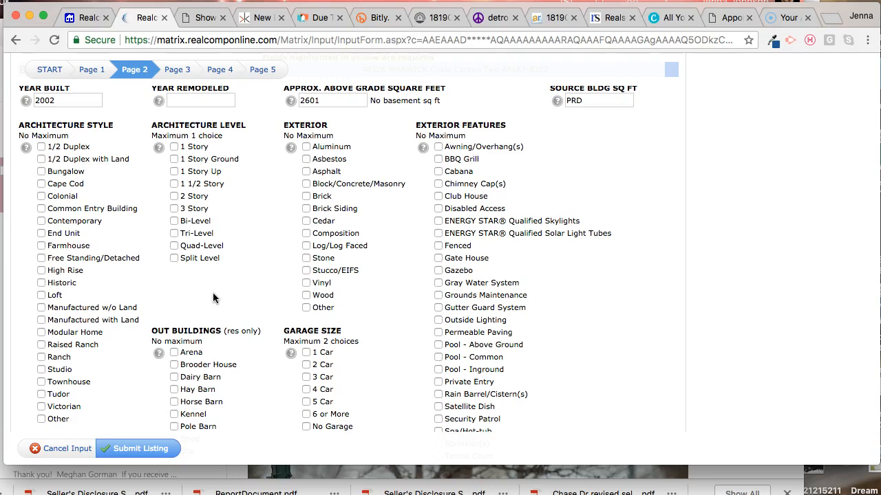
pyautogui.scroll(2, 214, 298)
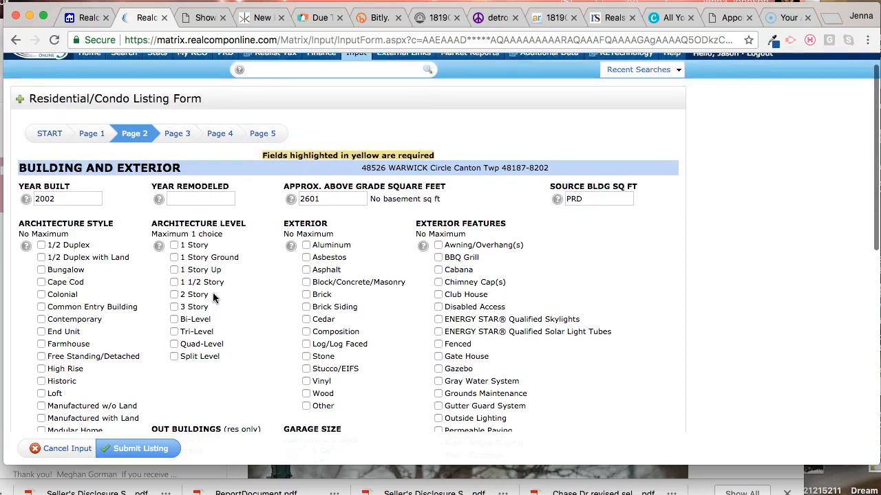
pyautogui.scroll(-4, 215, 298)
pyautogui.click(307, 243)
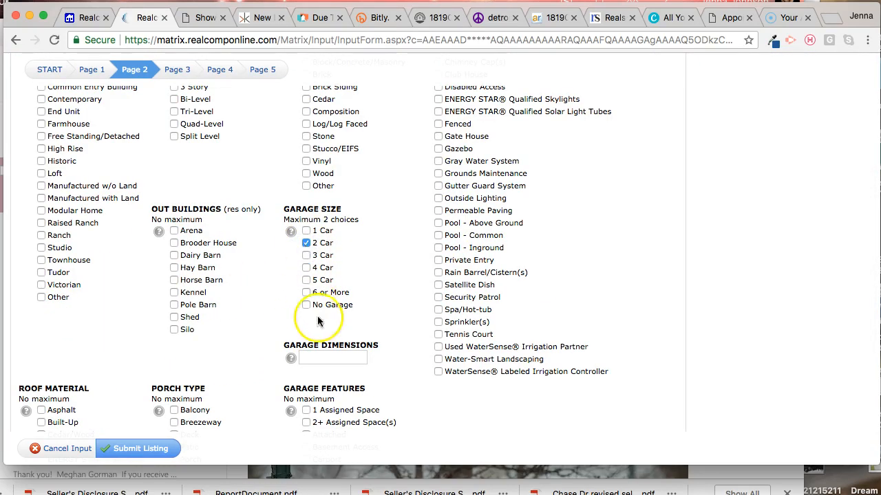
# Step: Select the garage features Attached, Direct Access, Door Opener, Electricity and Second Garage, and the porch type Porch - Covered
pyautogui.scroll(-5, 315, 344)
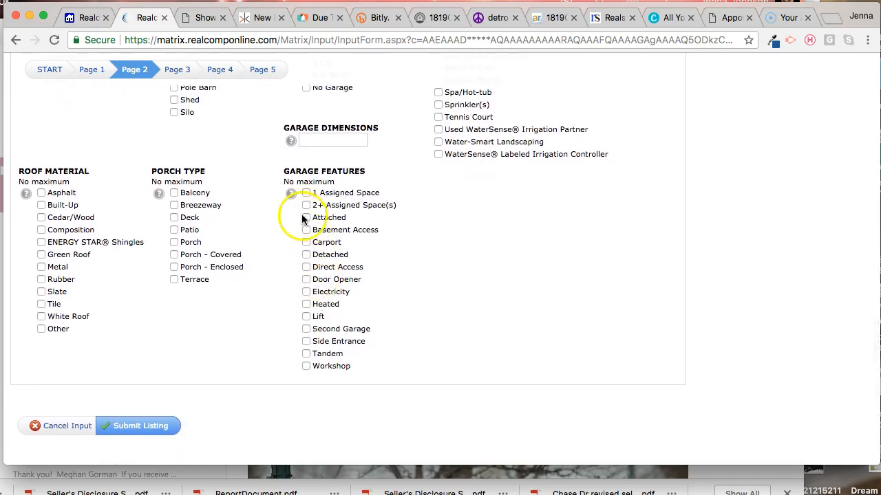
pyautogui.click(306, 219)
pyautogui.click(307, 269)
pyautogui.click(306, 281)
pyautogui.click(307, 293)
pyautogui.click(306, 330)
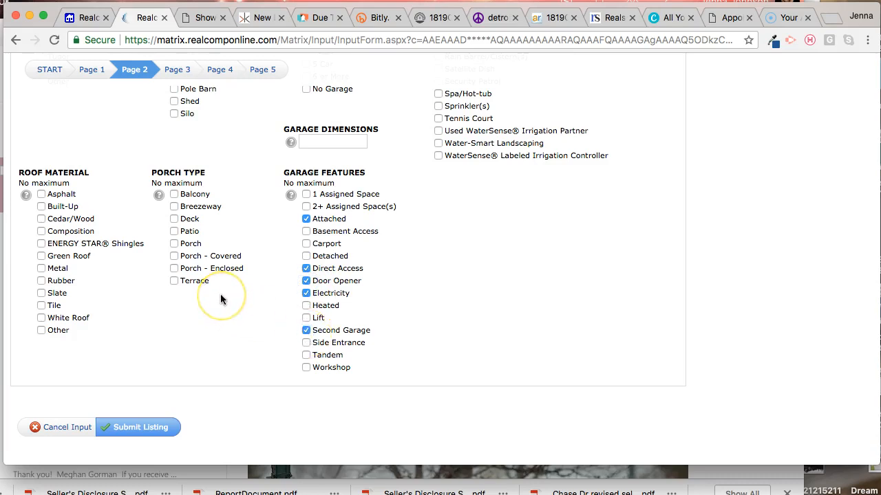
pyautogui.click(174, 257)
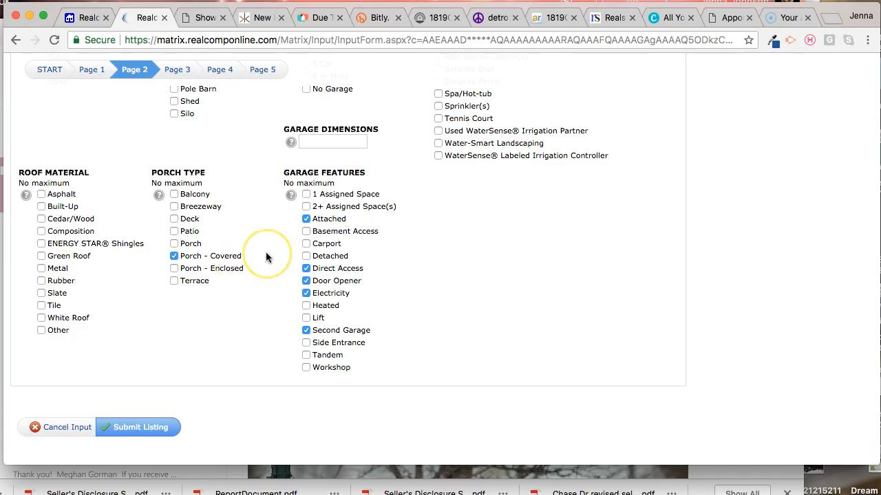
# Step: Select Brick and Cedar as the exterior materials of the house
pyautogui.scroll(5, 267, 257)
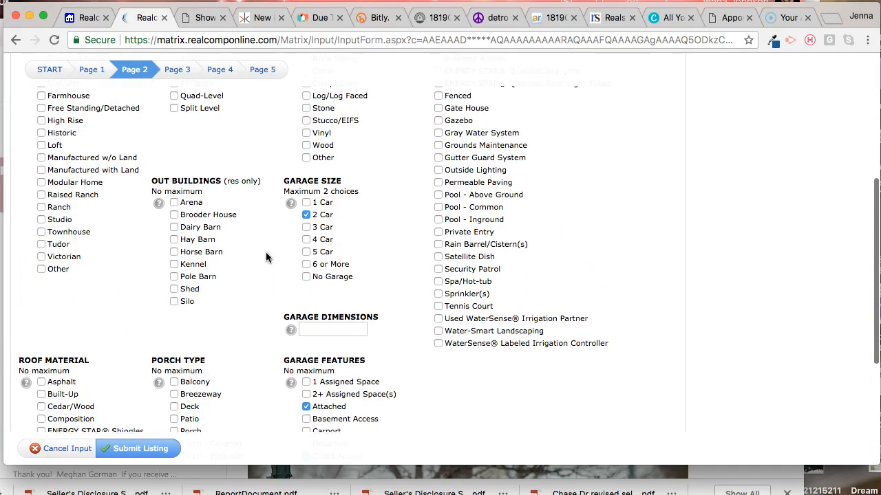
pyautogui.scroll(3, 267, 257)
pyautogui.click(271, 249)
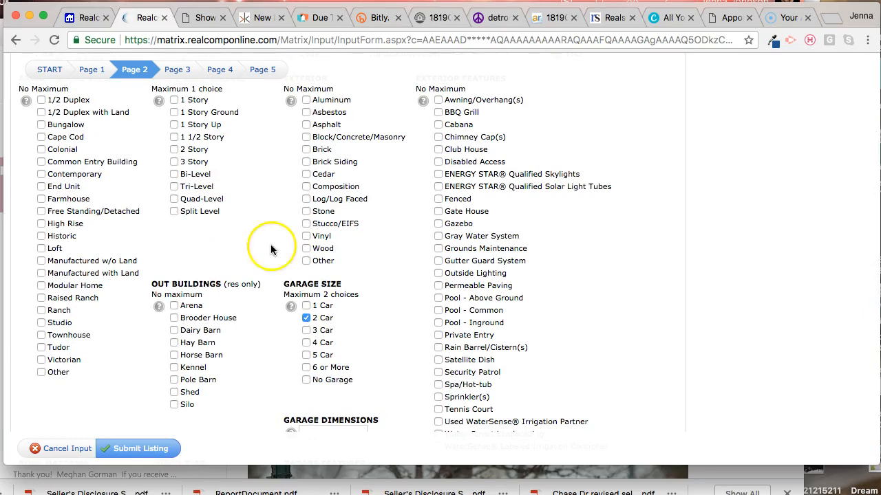
pyautogui.click(307, 150)
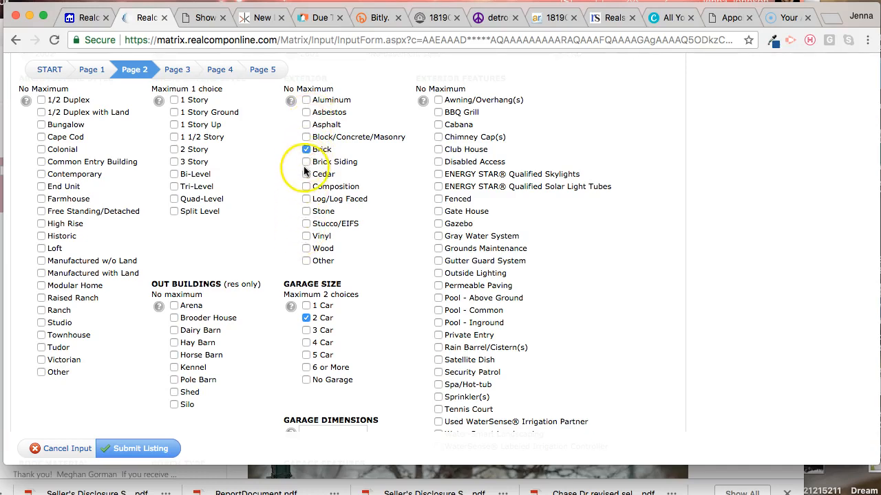
pyautogui.click(306, 174)
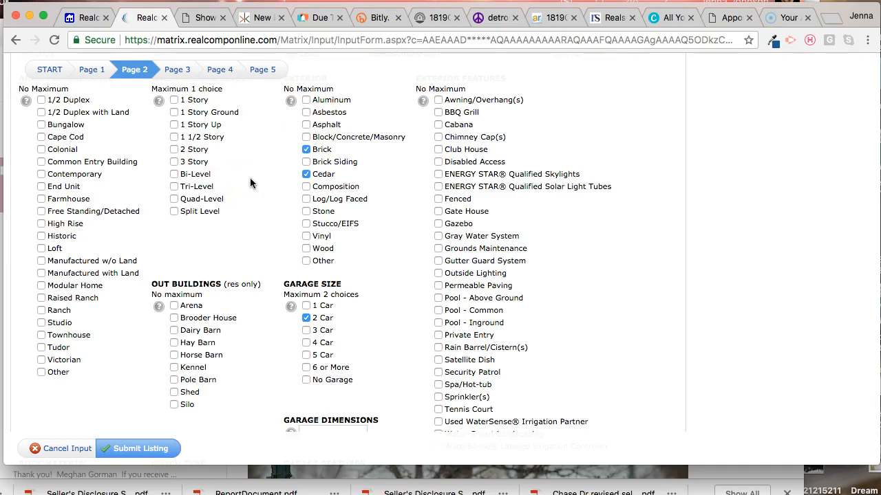
# Step: Set the architecture level to 2 Story and the architecture style to Cape Cod
pyautogui.click(173, 150)
pyautogui.click(41, 136)
pyautogui.click(216, 212)
# Step: Select Outside Lighting, Sprinkler(s) and Grounds Maintenance as exterior features
pyautogui.scroll(-5, 214, 213)
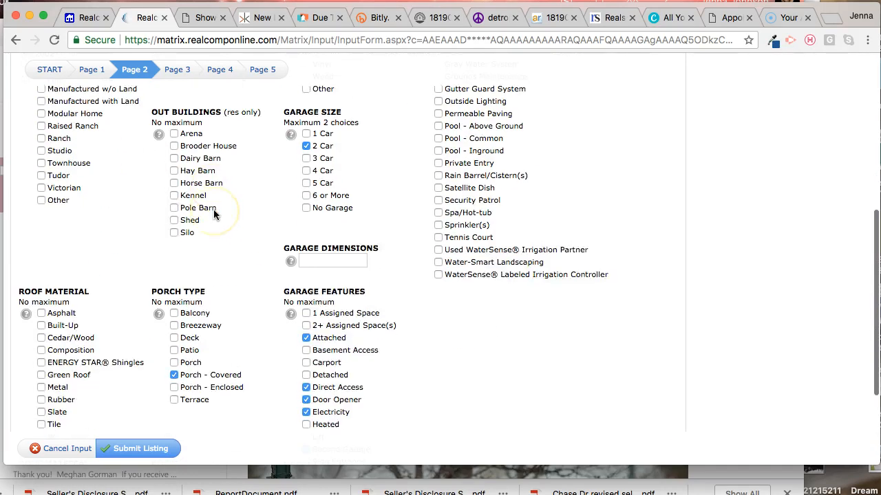
pyautogui.scroll(5, 215, 215)
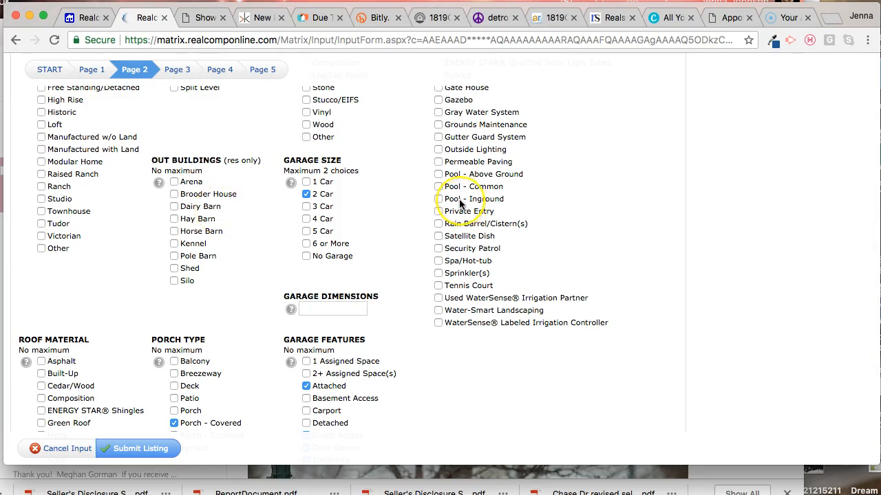
pyautogui.scroll(4, 454, 199)
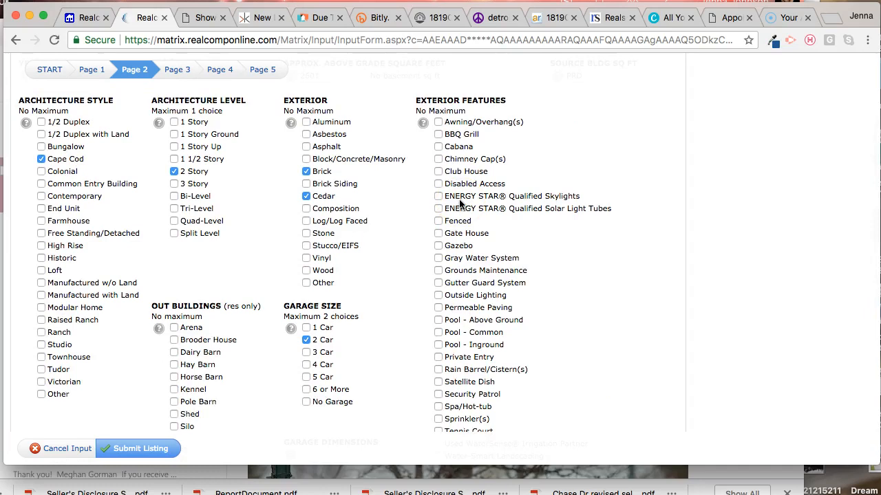
pyautogui.scroll(-1, 460, 202)
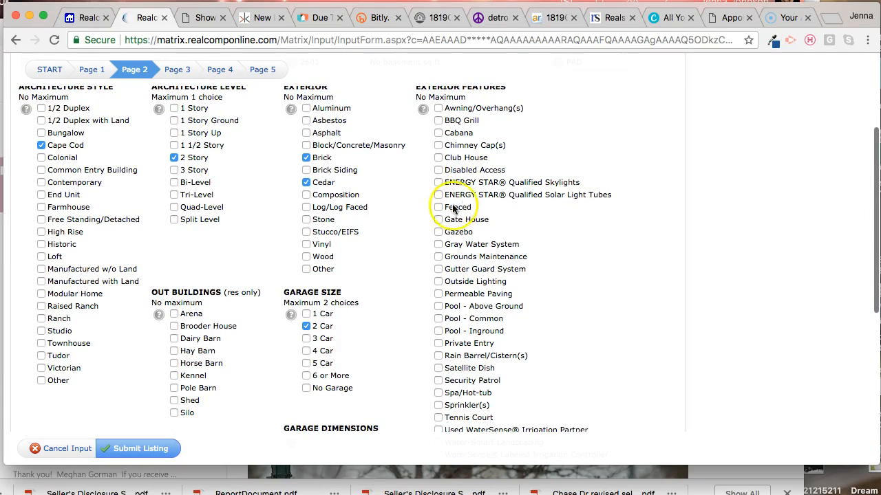
pyautogui.click(439, 282)
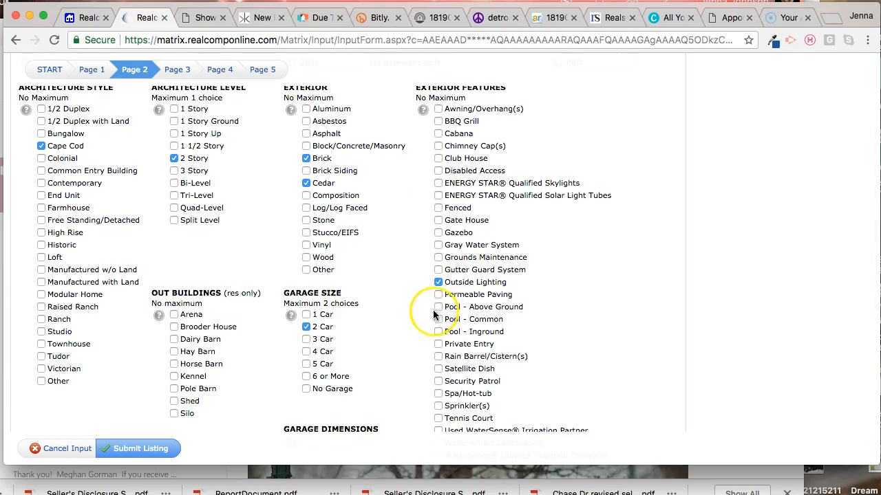
pyautogui.click(438, 405)
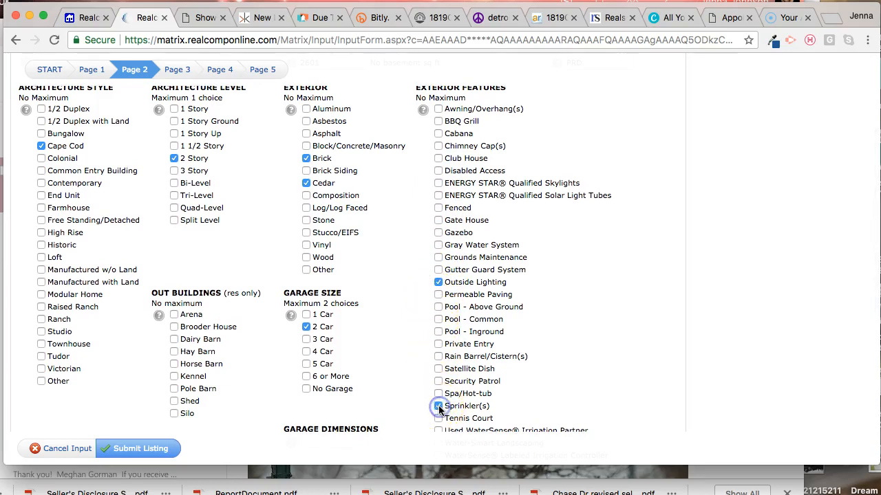
pyautogui.scroll(-3, 409, 365)
pyautogui.scroll(2, 410, 370)
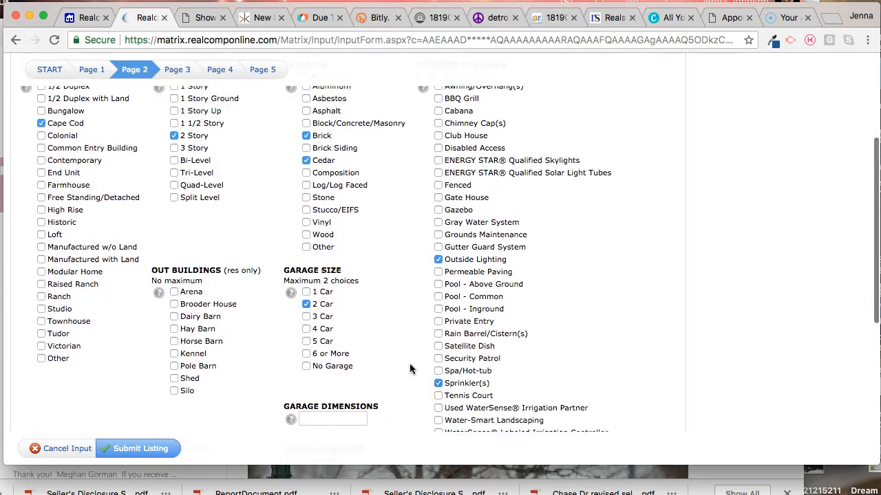
pyautogui.click(439, 247)
# Step: Go to page 3 of the listing form and select Central Air and Ceiling Fans 2+ for cooling
pyautogui.scroll(3, 397, 216)
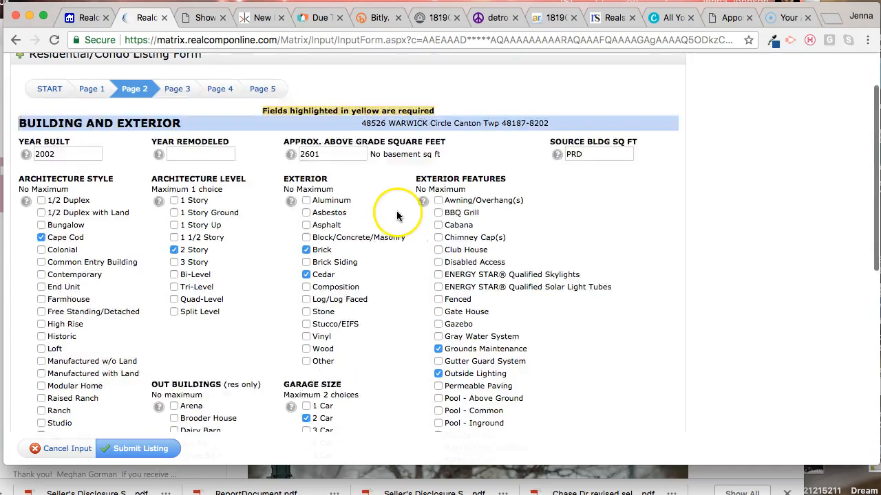
pyautogui.scroll(1, 397, 216)
pyautogui.click(178, 118)
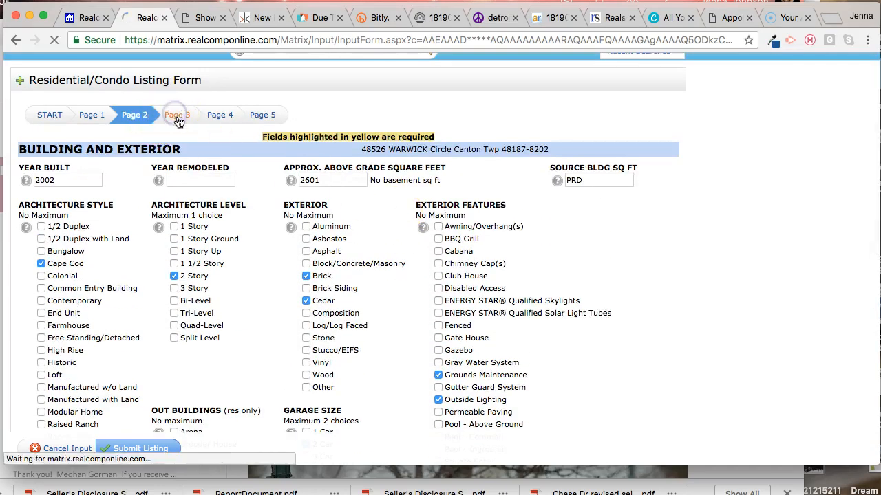
pyautogui.scroll(-5, 216, 230)
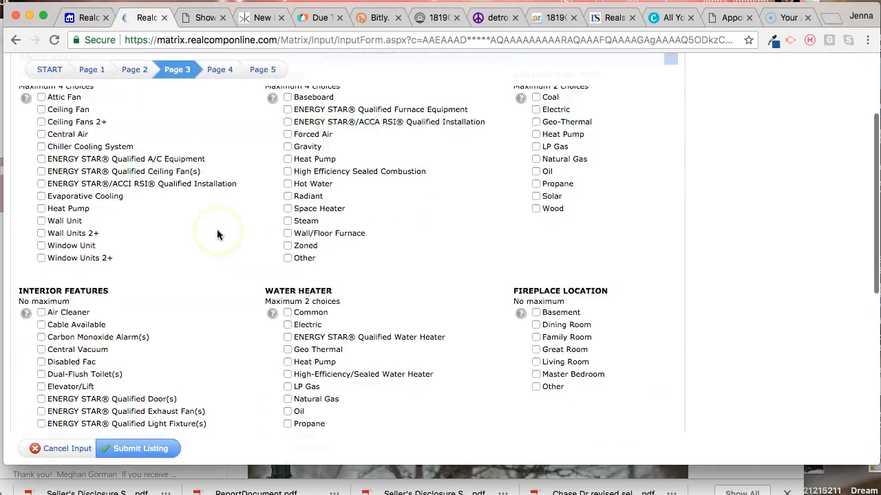
pyautogui.scroll(2, 217, 234)
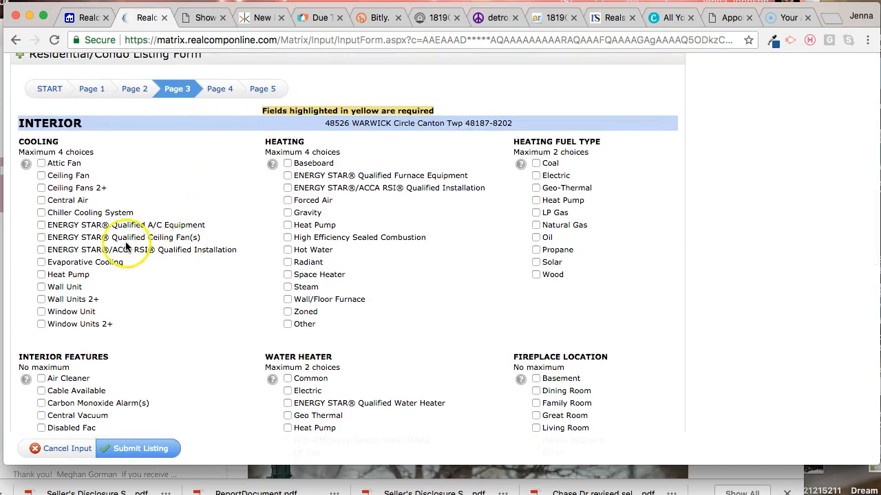
pyautogui.click(40, 200)
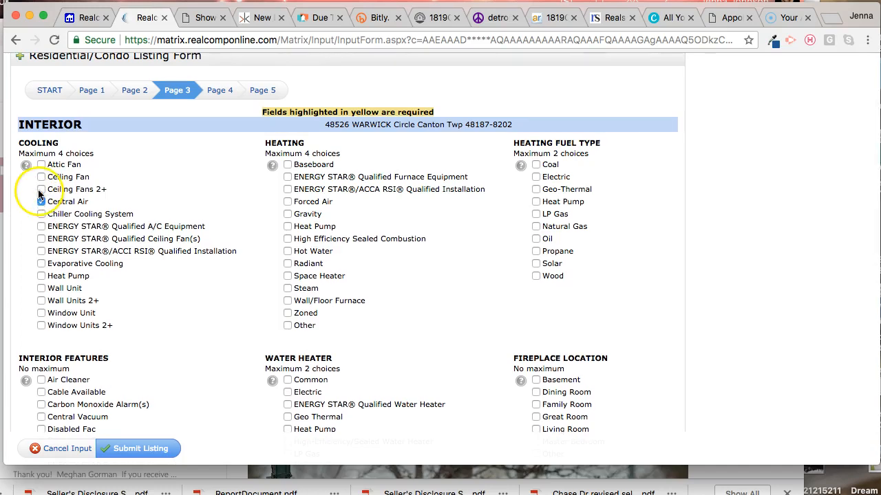
pyautogui.click(40, 192)
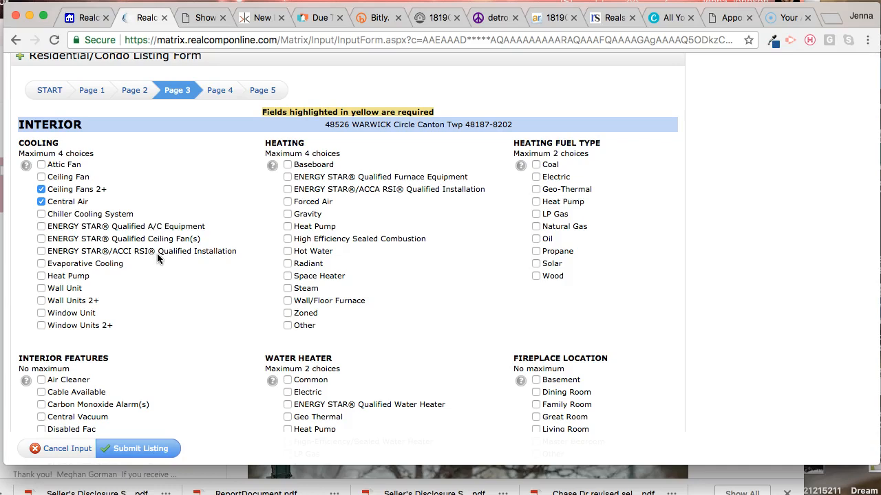
pyautogui.click(80, 407)
pyautogui.scroll(-5, 79, 408)
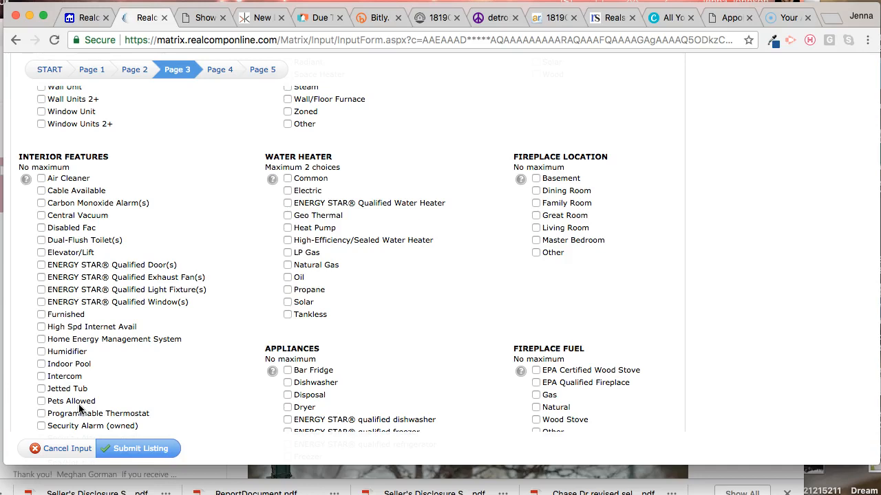
# Step: Select Cable Available, Central Vacuum, Humidifier, Jetted Tub, Security Alarm (owned) and Sump Pump as interior features
pyautogui.click(42, 191)
pyautogui.scroll(-3, 67, 374)
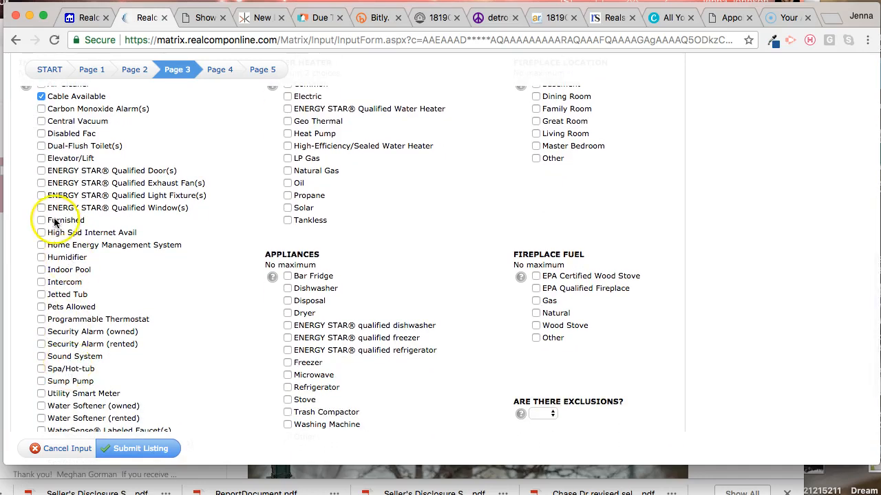
pyautogui.click(41, 124)
pyautogui.scroll(1, 42, 124)
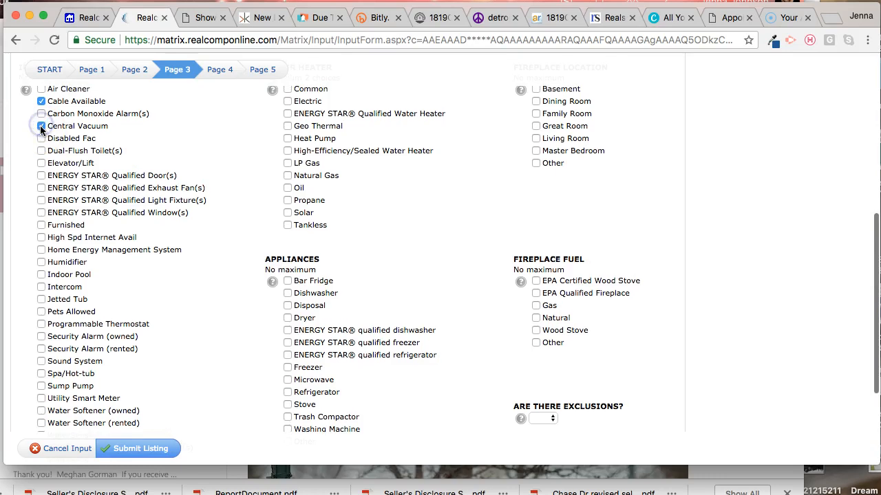
pyautogui.click(41, 265)
pyautogui.scroll(1, 42, 267)
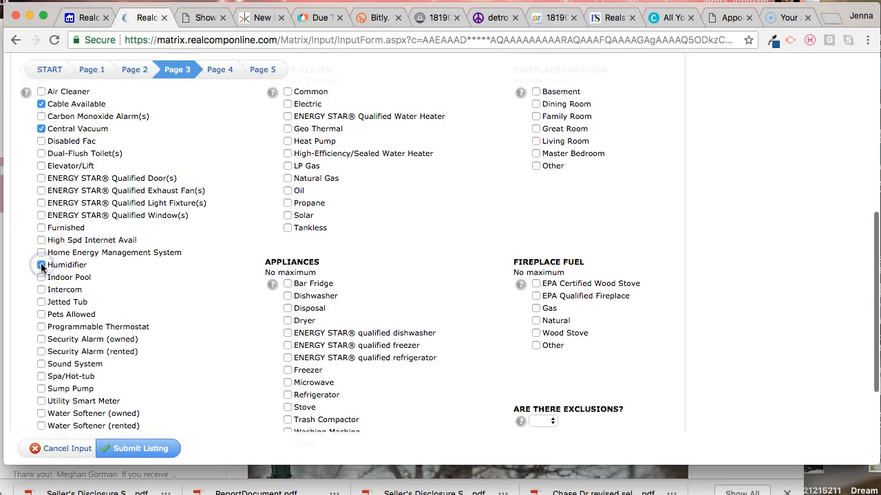
pyautogui.click(41, 302)
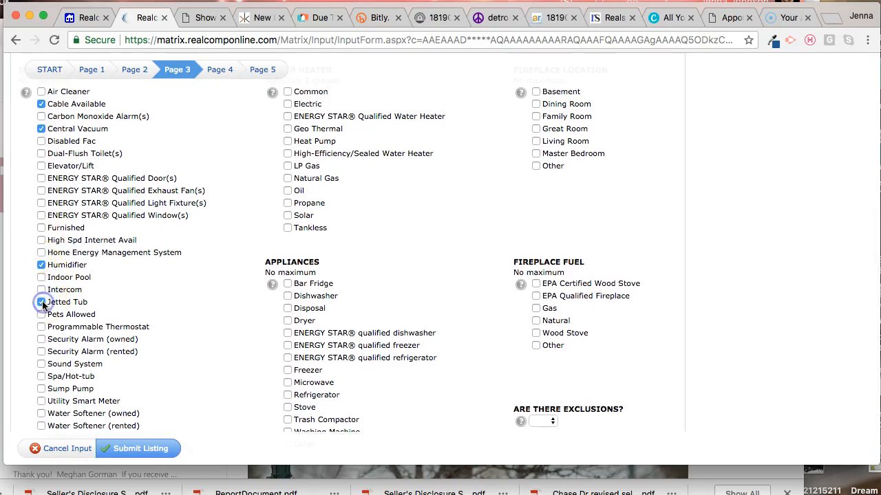
pyautogui.click(41, 339)
pyautogui.click(42, 389)
# Step: Select Dishwasher, Disposal, Dryer, Microwave, Refrigerator, Stove and Washing Machine as the included appliances
pyautogui.scroll(1, 96, 378)
pyautogui.scroll(-1, 262, 316)
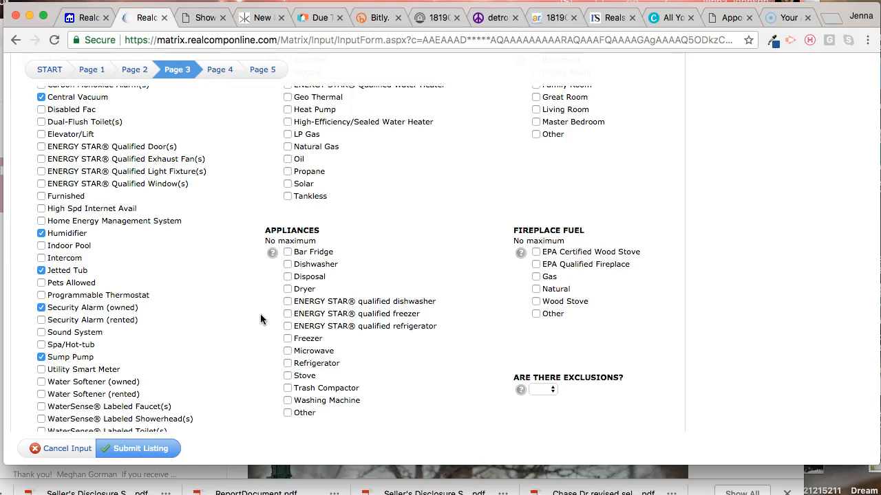
pyautogui.click(287, 264)
pyautogui.click(287, 277)
pyautogui.click(287, 289)
pyautogui.click(287, 350)
pyautogui.click(287, 363)
pyautogui.click(288, 376)
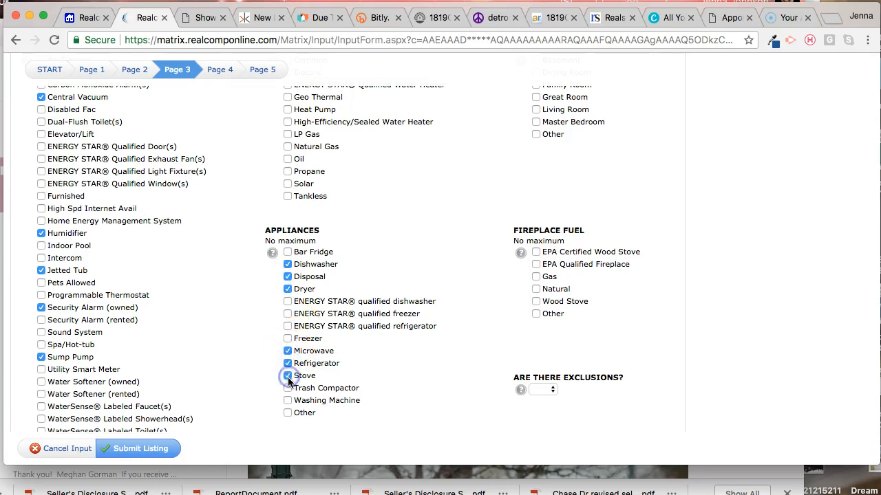
pyautogui.click(288, 401)
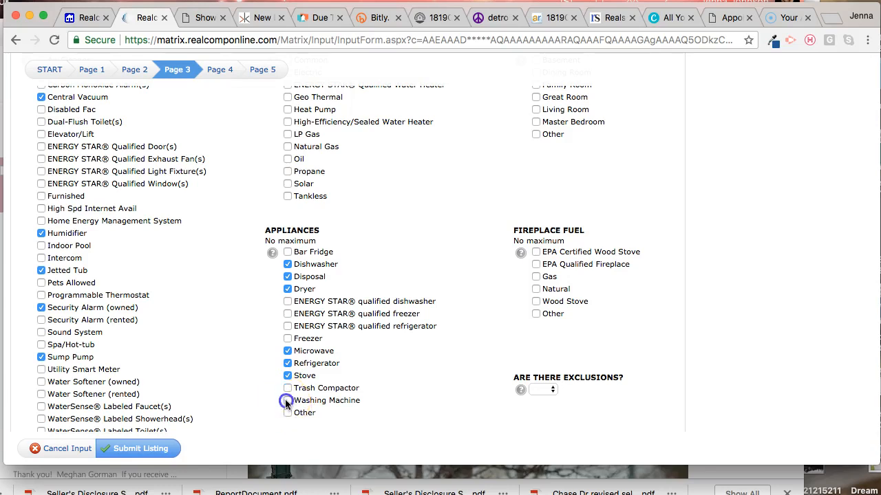
# Step: Answer No to exclusions and specify a fireplace fuelled by Gas and located in the Great Room
pyautogui.click(542, 390)
pyautogui.click(541, 412)
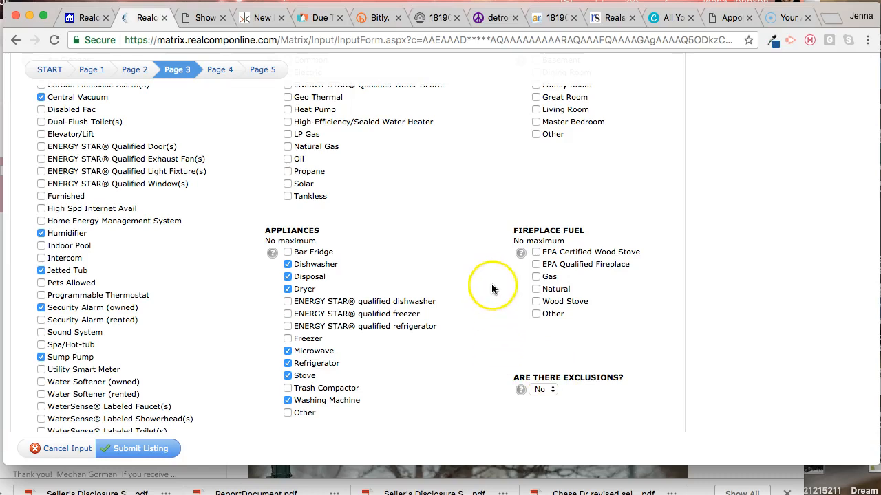
pyautogui.scroll(2, 535, 255)
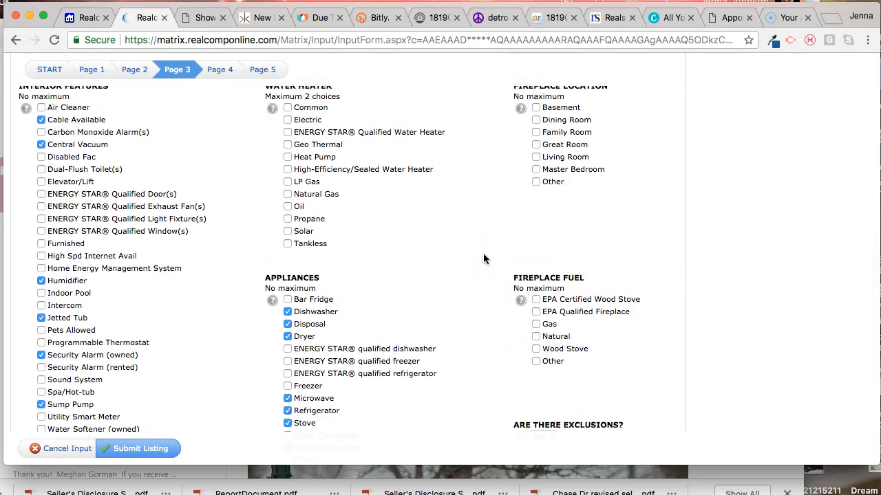
pyautogui.click(540, 311)
pyautogui.click(538, 324)
pyautogui.click(536, 324)
pyautogui.scroll(2, 491, 262)
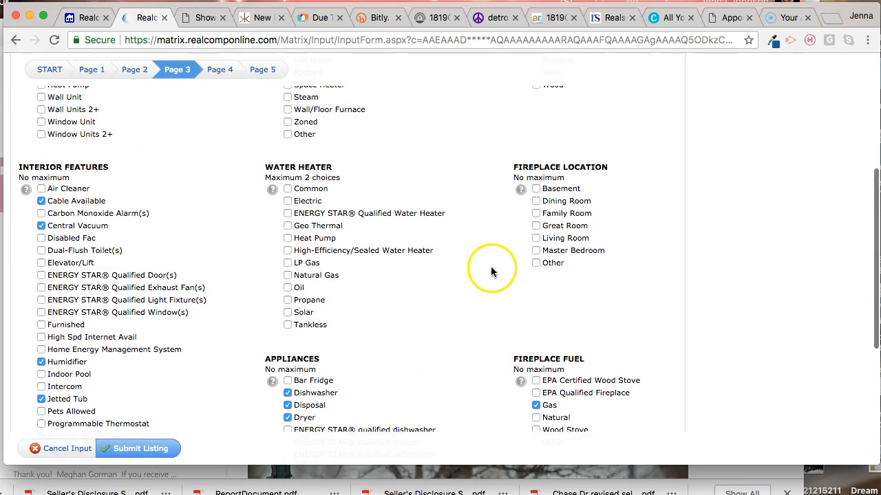
pyautogui.click(536, 226)
# Step: Select Natural Gas for the water heater, and Forced Air heating with Natural Gas as the heating fuel
pyautogui.click(331, 275)
pyautogui.scroll(3, 396, 171)
pyautogui.click(310, 145)
pyautogui.click(536, 170)
pyautogui.scroll(3, 443, 184)
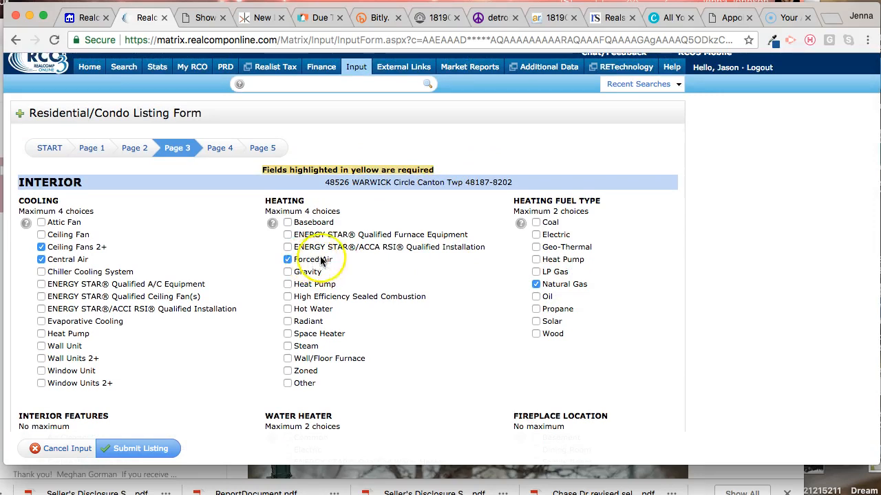
# Step: Go to page 4 of the listing form and select Poured as the foundation material and Basement as the foundation
pyautogui.scroll(-7, 464, 305)
pyautogui.scroll(-1, 447, 303)
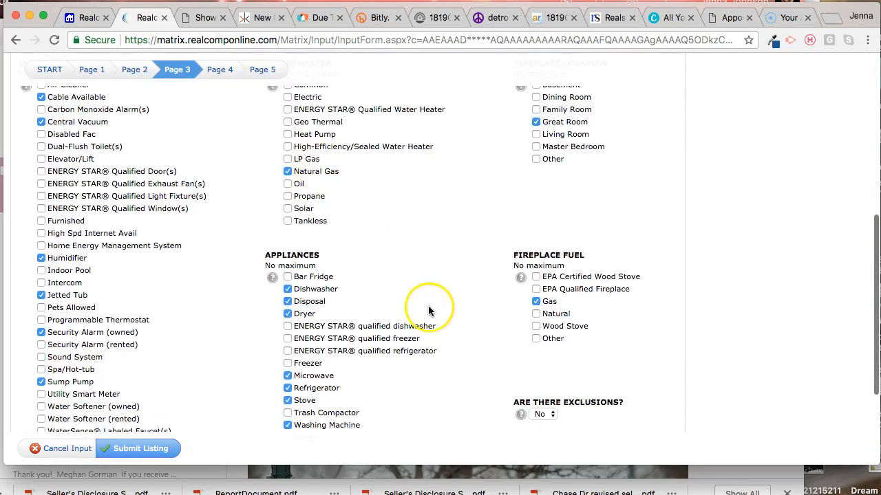
pyautogui.scroll(2, 428, 306)
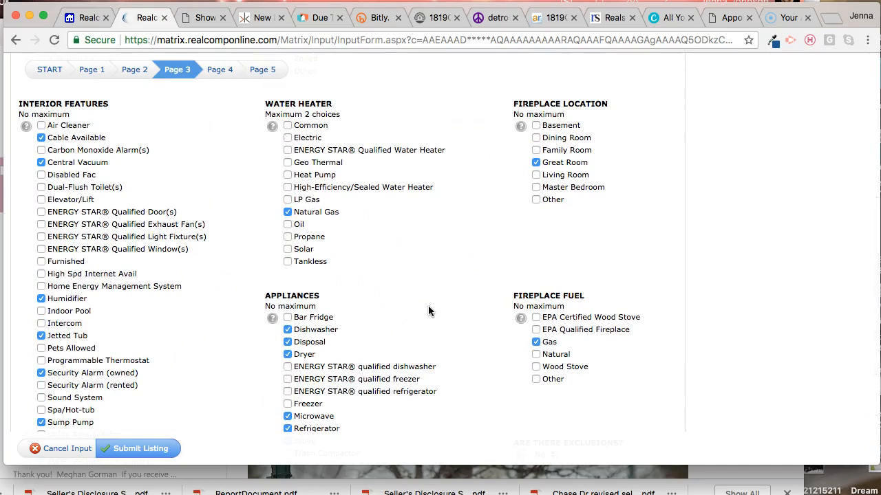
pyautogui.click(63, 274)
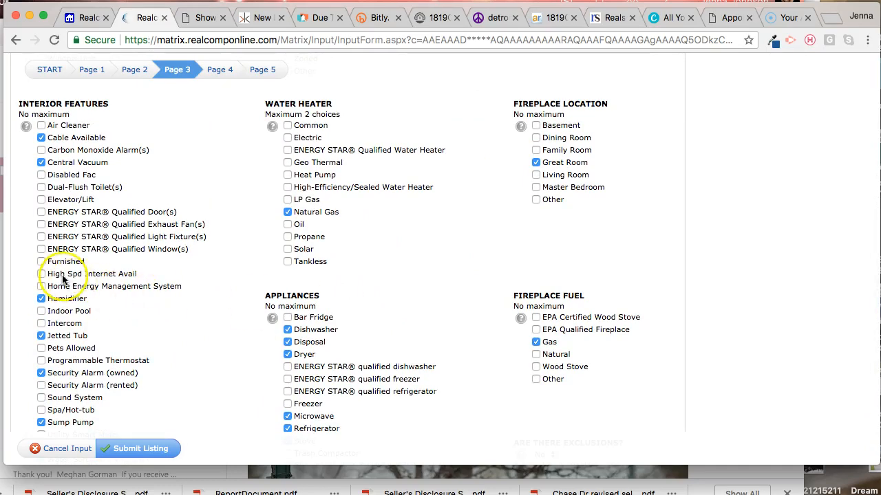
pyautogui.scroll(5, 250, 275)
pyautogui.click(220, 110)
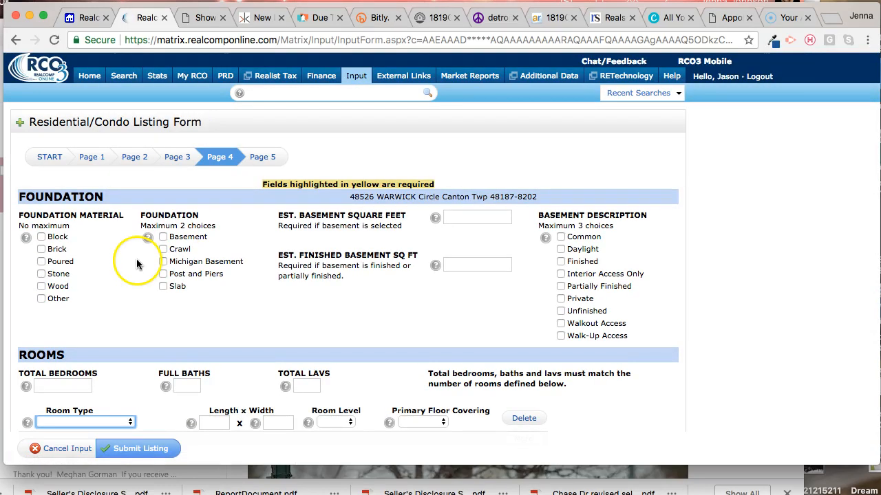
pyautogui.click(41, 261)
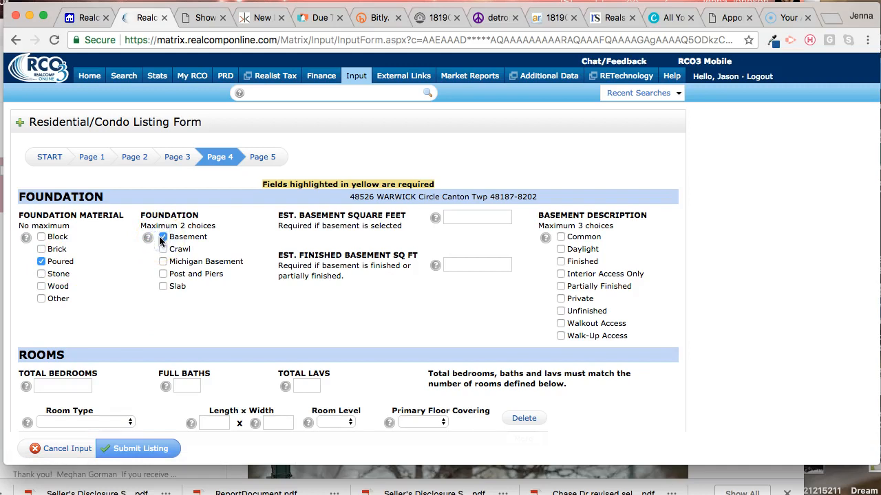
# Step: Describe the basement as Finished with Walkout Access, with 1250 estimated square feet and 1200 finished square feet
pyautogui.click(473, 216)
pyautogui.write('1250')
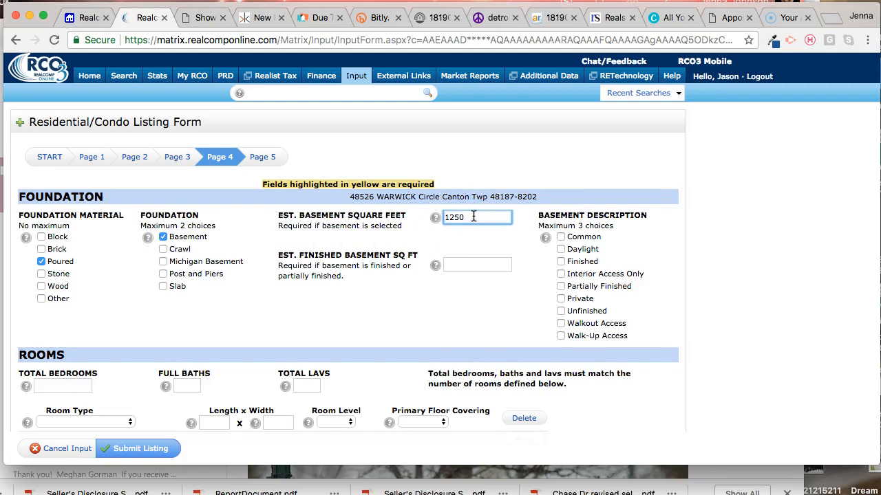
pyautogui.click(561, 261)
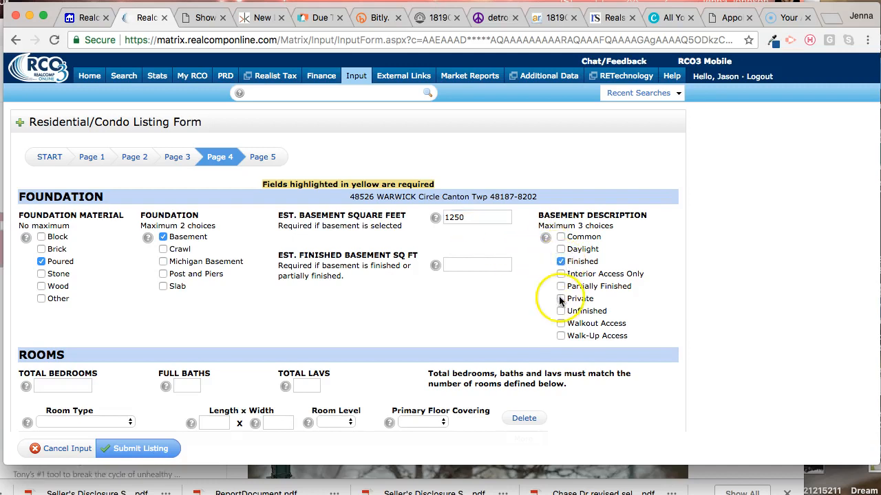
pyautogui.click(560, 323)
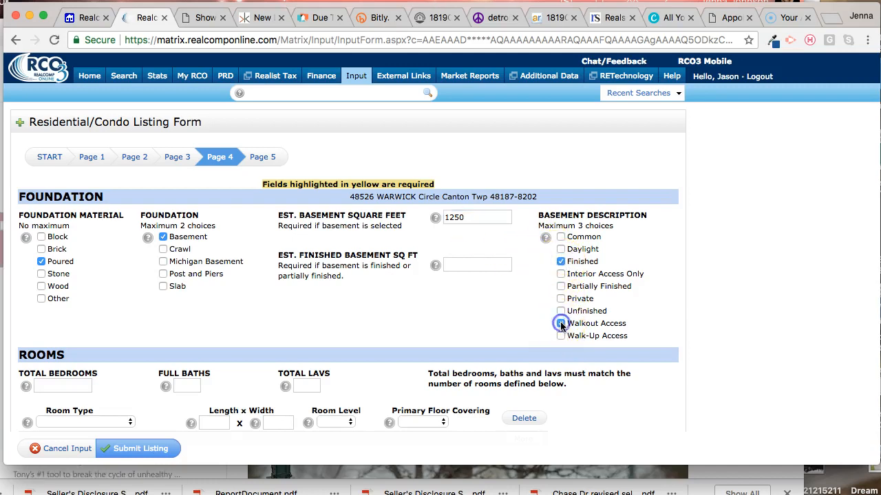
pyautogui.scroll(-2, 382, 315)
pyautogui.click(471, 209)
pyautogui.write('1200')
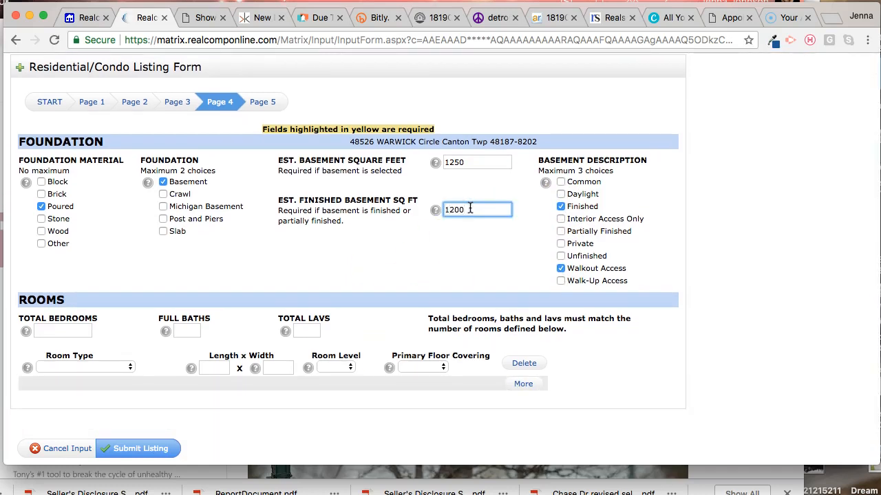
# Step: Enter the room totals as 3 bedrooms, 3 full baths and 1 lav
pyautogui.click(67, 330)
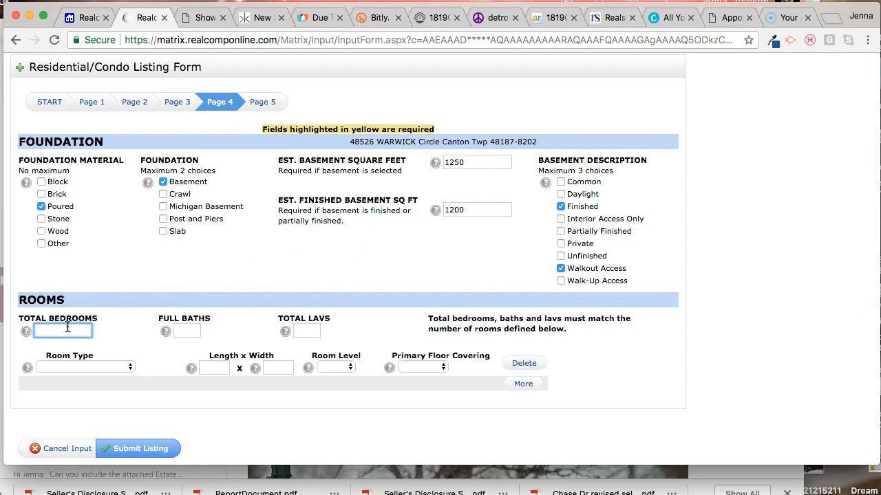
pyautogui.write('3')
pyautogui.click(177, 331)
pyautogui.write('3')
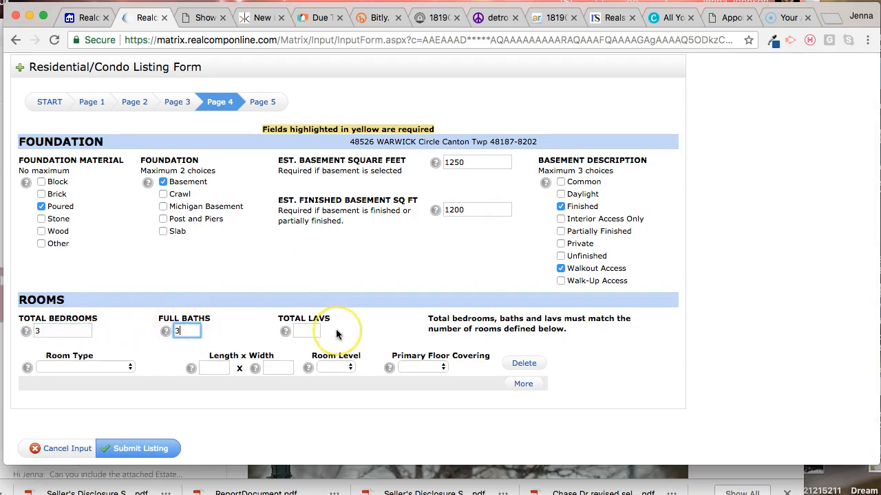
pyautogui.click(318, 330)
pyautogui.write('1')
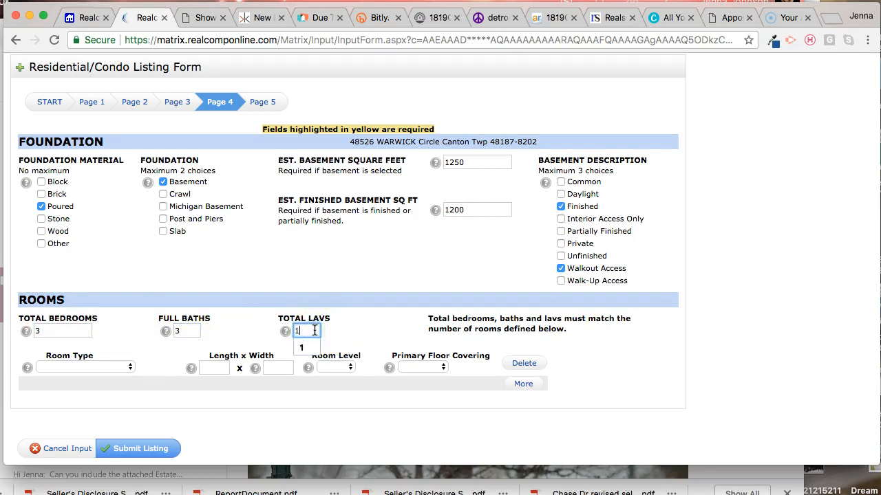
pyautogui.click(260, 309)
# Step: Define the first room as Bath - Full on the Upper level, leaving its dimensions and floor covering blank
pyautogui.scroll(-1, 129, 343)
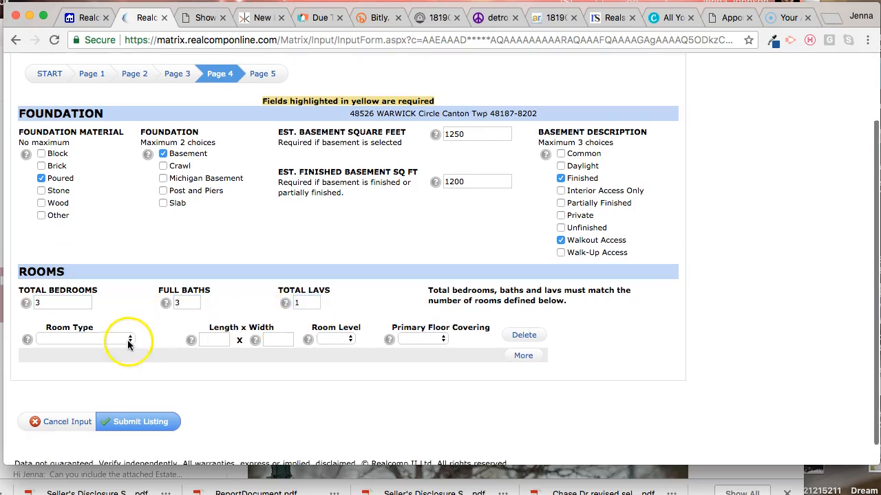
pyautogui.click(120, 316)
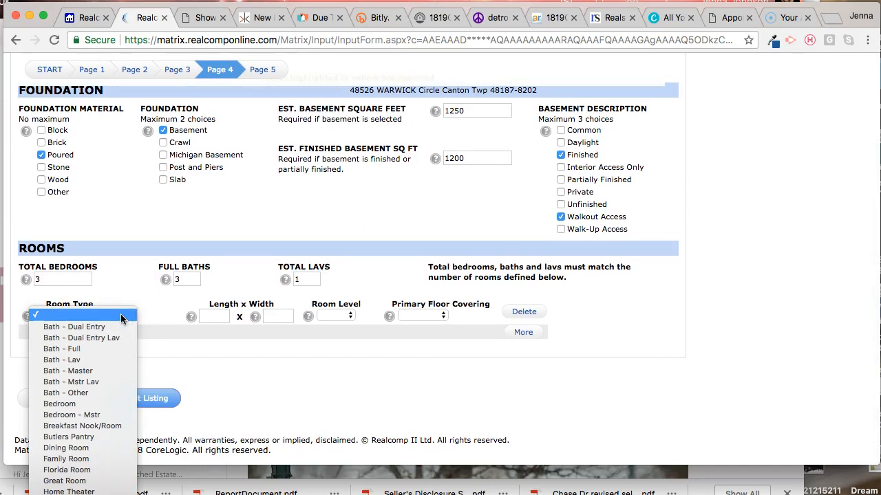
pyautogui.press('Down')
pyautogui.press('Down')
pyautogui.press('Down')
pyautogui.press('Up')
pyautogui.press('Up')
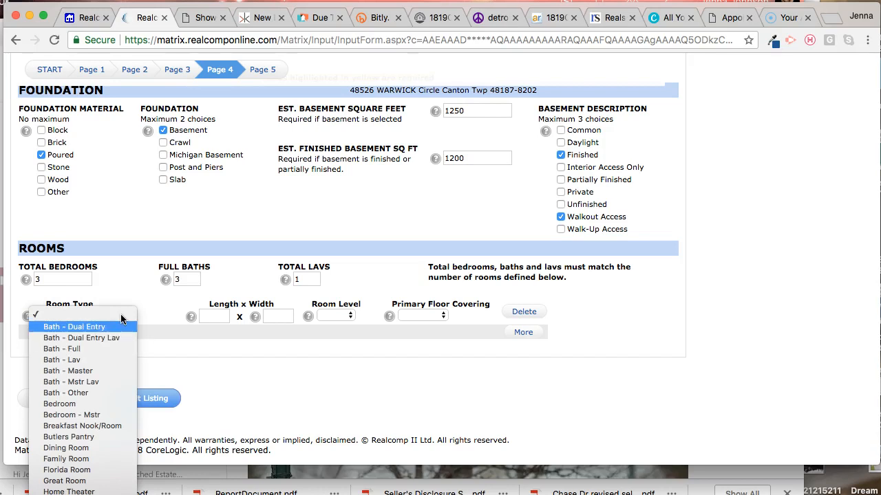
pyautogui.press('Down')
pyautogui.press('Down')
pyautogui.press('Return')
pyautogui.press('Tab')
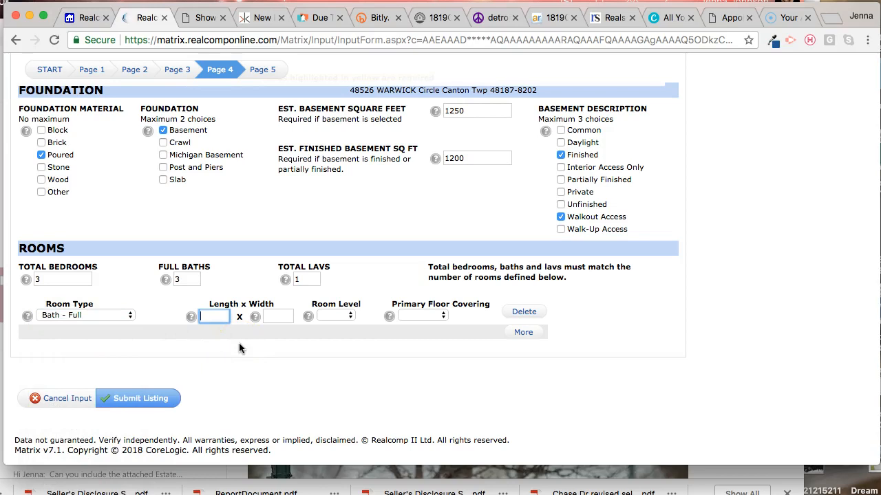
pyautogui.press('Tab')
pyautogui.press('Tab')
pyautogui.press('u')
pyautogui.press('Tab')
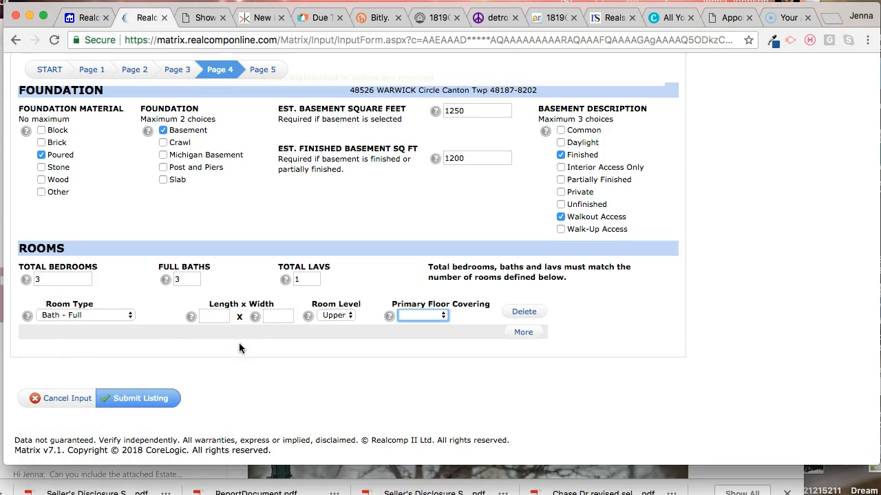
pyautogui.press('Tab')
pyautogui.press('Tab')
# Step: Add a second room row and define it as Bath - Lav on the Entry level, without dimensions
pyautogui.press('Return')
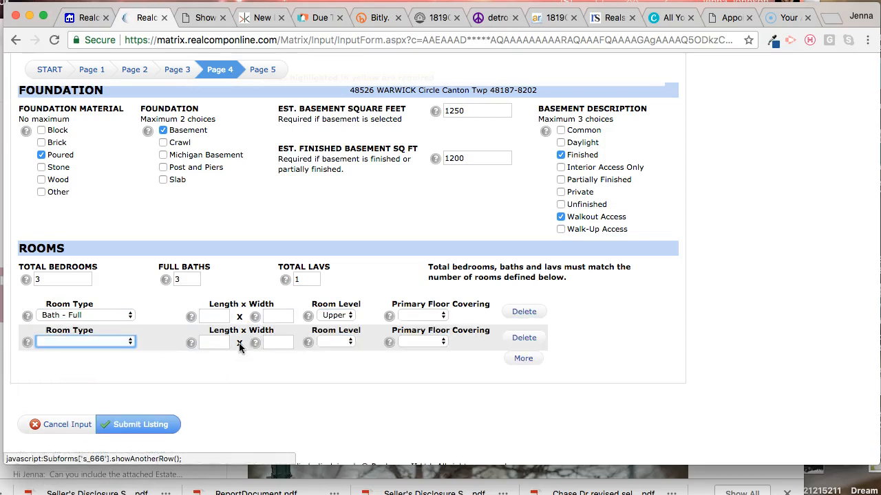
pyautogui.press('b')
pyautogui.press('e')
pyautogui.press('space')
pyautogui.press('Down')
pyautogui.press('Up')
pyautogui.press('Up')
pyautogui.press('Up')
pyautogui.press('Up')
pyautogui.press('Up')
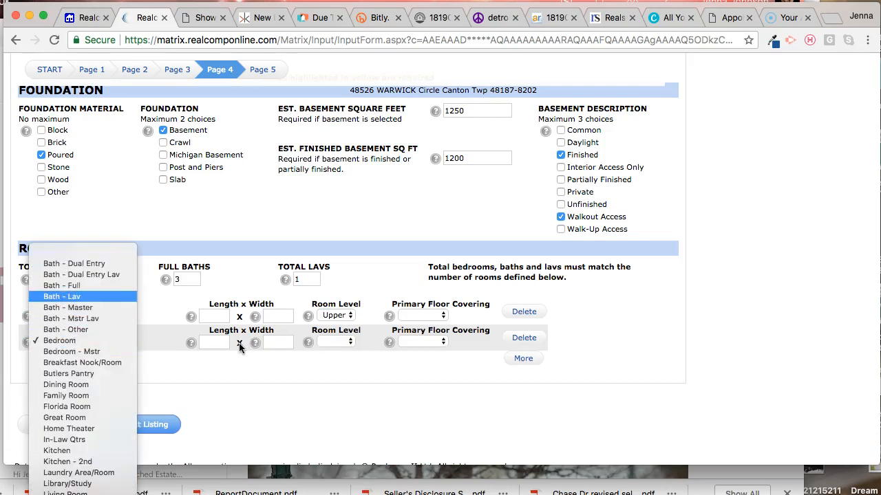
pyautogui.press('Return')
pyautogui.press('Tab')
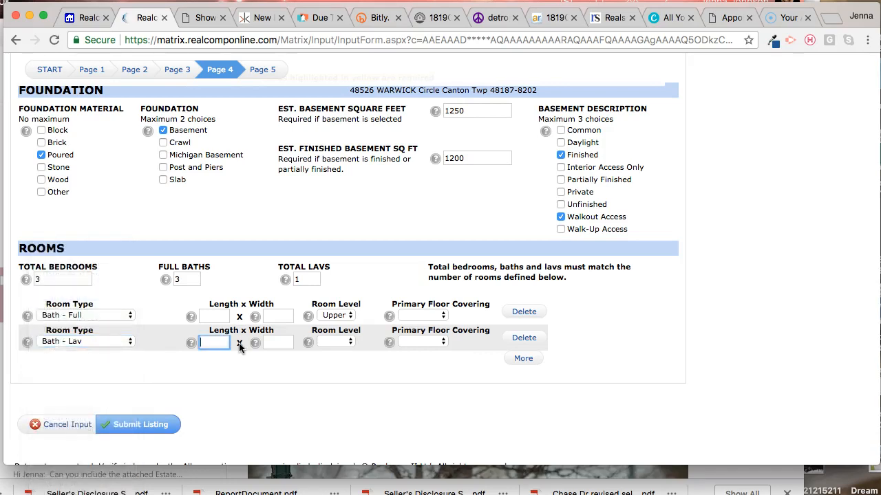
pyautogui.press('Tab')
pyautogui.press('Tab')
pyautogui.press('e')
pyautogui.press('Tab')
pyautogui.press('Tab')
pyautogui.press('Tab')
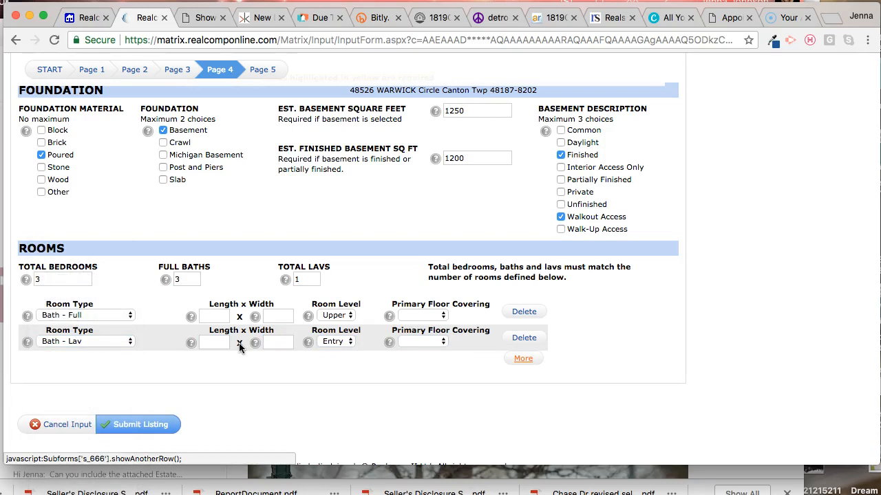
# Step: Add a third room row for a Bedroom measuring 13 x 12 on the Upper level
pyautogui.press('Return')
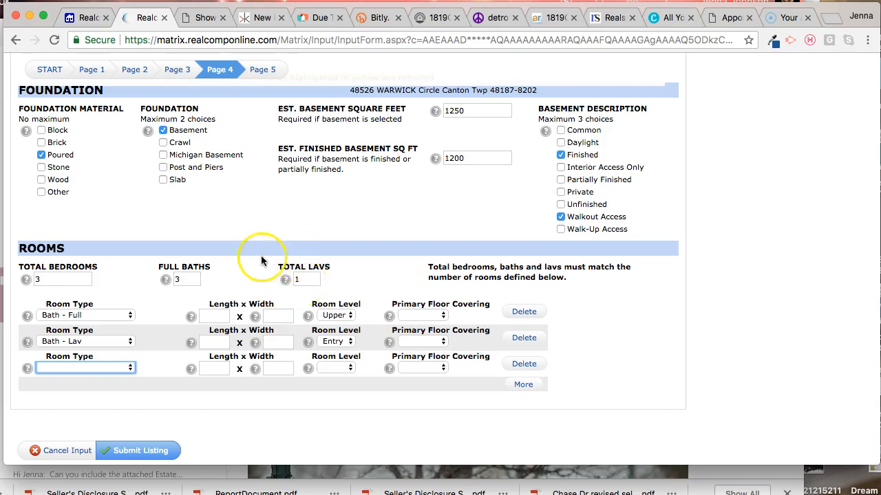
pyautogui.write('bed')
pyautogui.press('Tab')
pyautogui.write('13')
pyautogui.press('Tab')
pyautogui.write('12')
pyautogui.press('Tab')
pyautogui.write('u')
pyautogui.press('Tab')
pyautogui.press('Tab')
# Step: Add a fourth room row for a Bedroom - Mstr measuring 14 x 15 on the Entry level
pyautogui.press('Tab')
pyautogui.press('Return')
pyautogui.write('bed')
pyautogui.press('space')
pyautogui.press('Down')
pyautogui.press('Return')
pyautogui.press('Tab')
pyautogui.write('14')
pyautogui.press('Tab')
pyautogui.write('15')
pyautogui.press('Tab')
pyautogui.write('e')
pyautogui.press('Tab')
# Step: Add a fifth room row and define it as a Dining Room measuring 12 x 11 on the Entry level
pyautogui.press('Tab')
pyautogui.press('Tab')
pyautogui.press('Return')
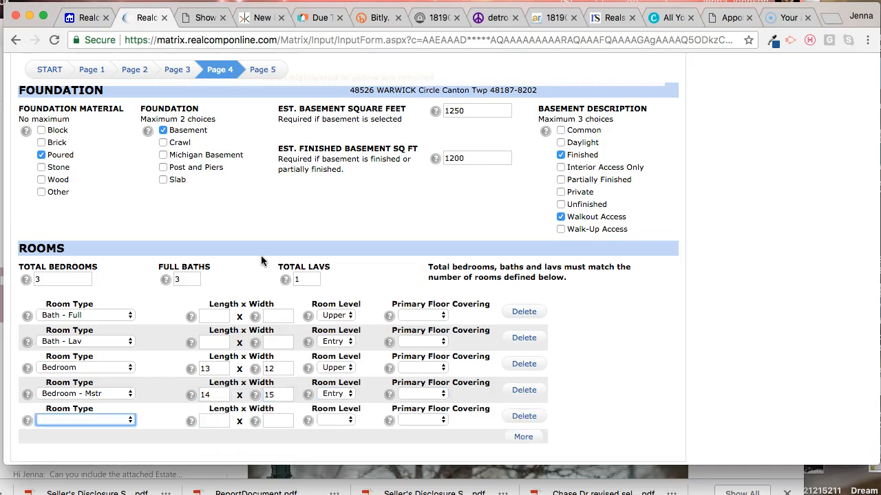
pyautogui.write('d')
pyautogui.press('Tab')
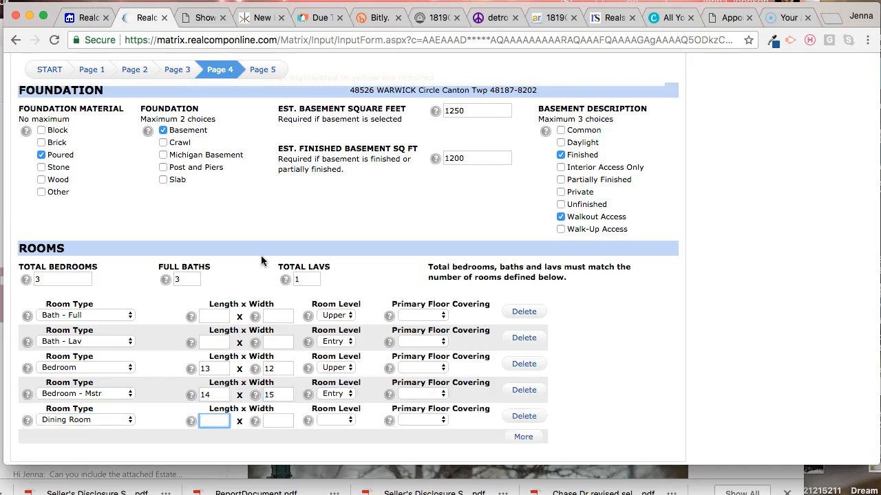
pyautogui.write('12')
pyautogui.press('Tab')
pyautogui.write('11')
pyautogui.press('Tab')
pyautogui.write('e')
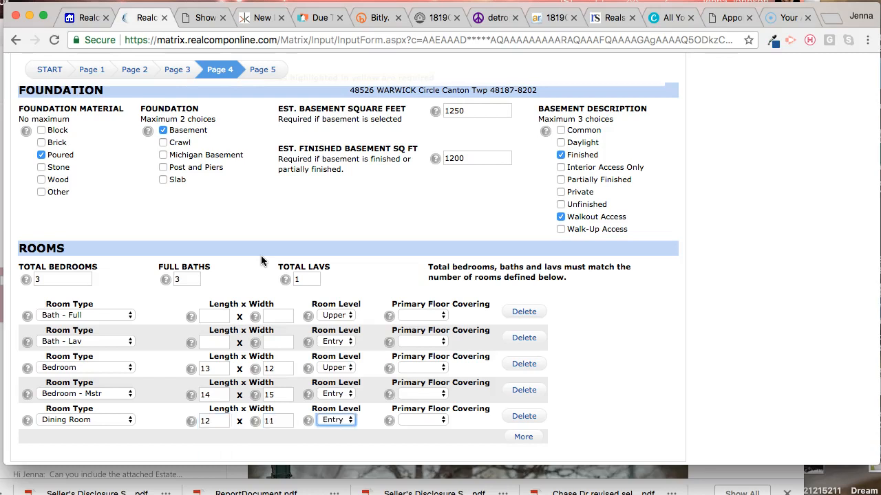
# Step: Add a sixth room row for a Great Room measuring 16 x 17 on the Entry level
pyautogui.press('Tab')
pyautogui.press('Tab')
pyautogui.press('Tab')
pyautogui.press('Return')
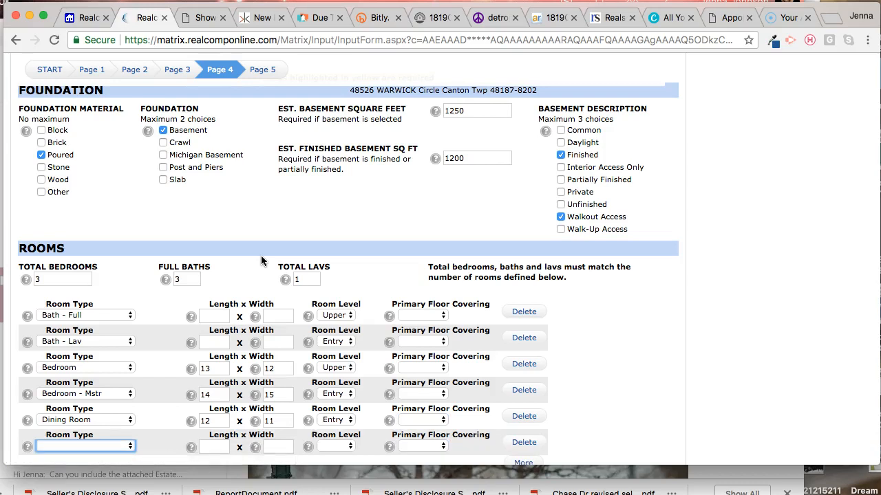
pyautogui.write('gr')
pyautogui.press('Tab')
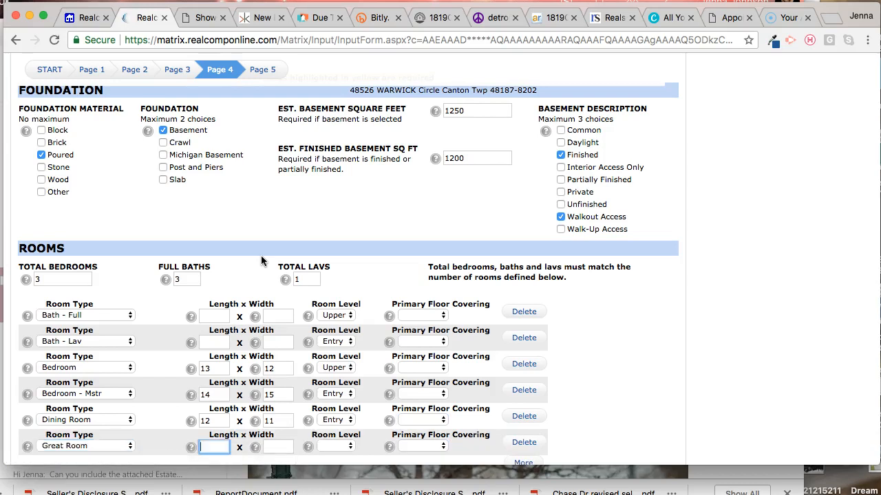
pyautogui.write('16')
pyautogui.press('Tab')
pyautogui.write('17')
pyautogui.press('Tab')
pyautogui.write('e')
# Step: Add a seventh room row and define it as Bath - Full on the Lower level, without dimensions
pyautogui.press('Tab')
pyautogui.press('Tab')
pyautogui.press('Tab')
pyautogui.press('Return')
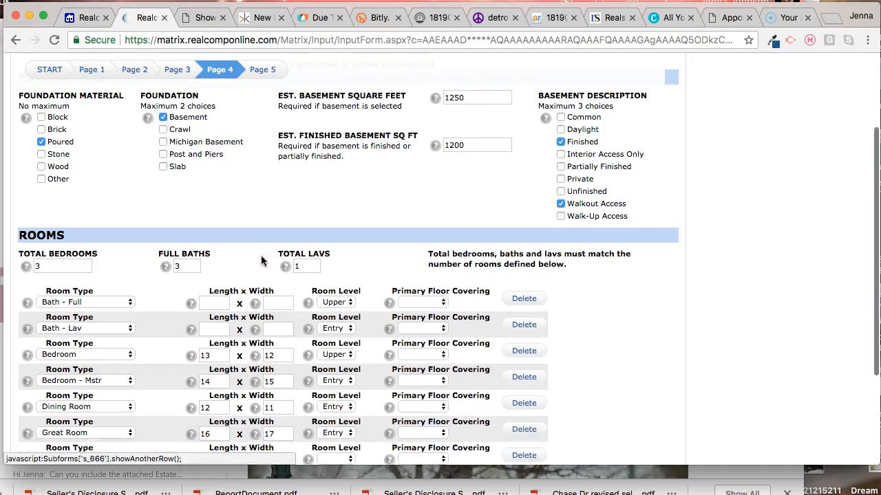
pyautogui.write('b')
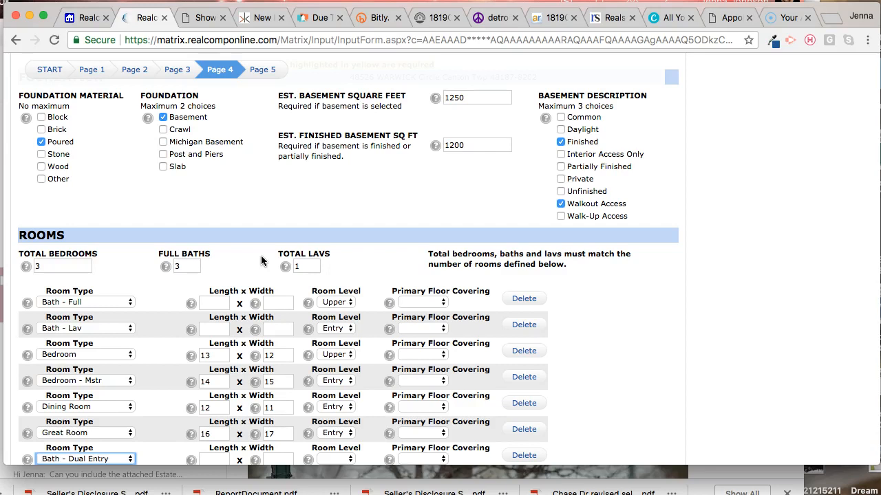
pyautogui.press('Down')
pyautogui.press('Down')
pyautogui.press('Down')
pyautogui.press('Return')
pyautogui.press('Tab')
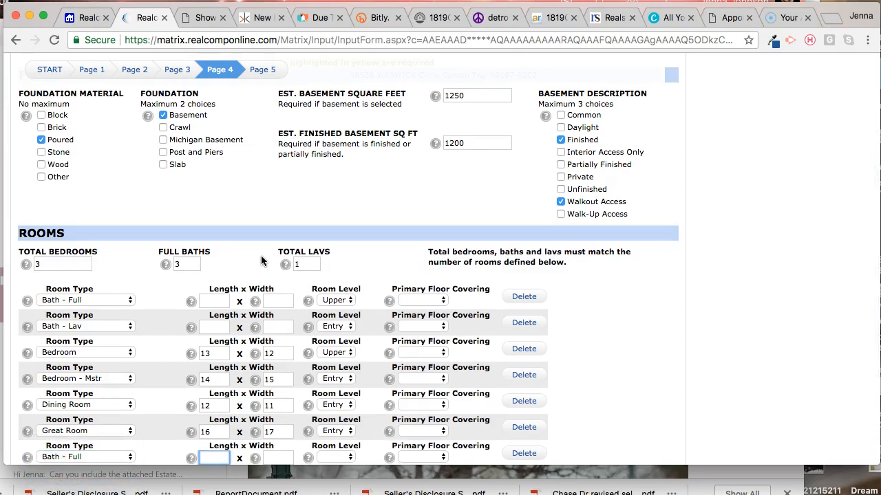
pyautogui.press('Tab')
pyautogui.press('Tab')
pyautogui.press('l')
pyautogui.click(457, 255)
# Step: Add an eighth room row and define it as Bath - Master on the Entry level, leaving its dimensions blank
pyautogui.scroll(-4, 584, 298)
pyautogui.click(514, 359)
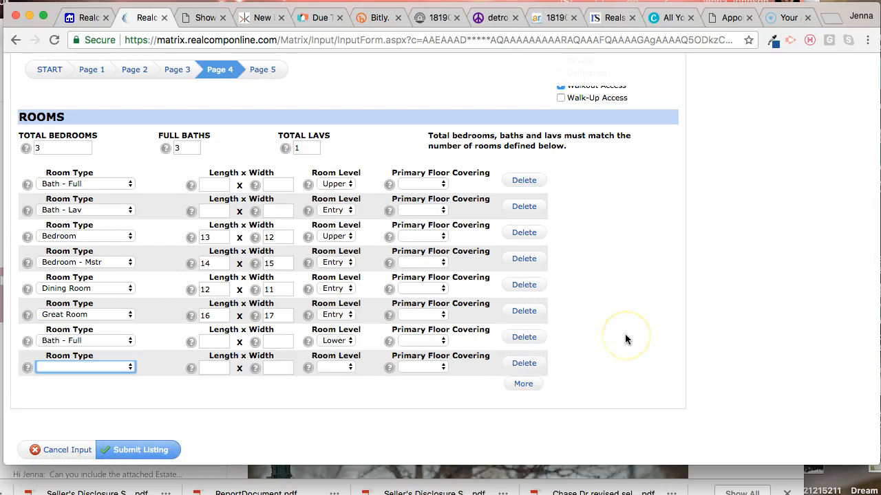
pyautogui.press('b')
pyautogui.press('space')
pyautogui.press('Down')
pyautogui.press('Down')
pyautogui.press('Down')
pyautogui.press('Down')
pyautogui.press('Return')
pyautogui.press('Tab')
pyautogui.press('Tab')
# Step: Add a ninth room row for a Bedroom measuring 11 x 12 on the Upper level
pyautogui.press('Tab')
pyautogui.press('e')
pyautogui.press('Tab')
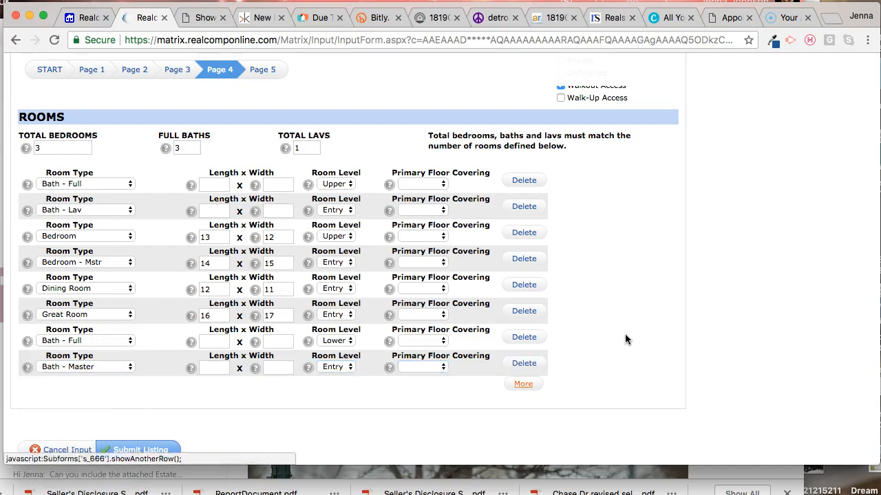
pyautogui.press('Return')
pyautogui.write('bed')
pyautogui.press('Tab')
pyautogui.write('11')
pyautogui.press('Tab')
pyautogui.write('12')
# Step: Add a tenth room row for a Breakfast Nook/Room measuring 11 x 11 on the Entry level
pyautogui.press('Tab')
pyautogui.press('u')
pyautogui.press('Tab')
pyautogui.press('Tab')
pyautogui.press('Tab')
pyautogui.press('Return')
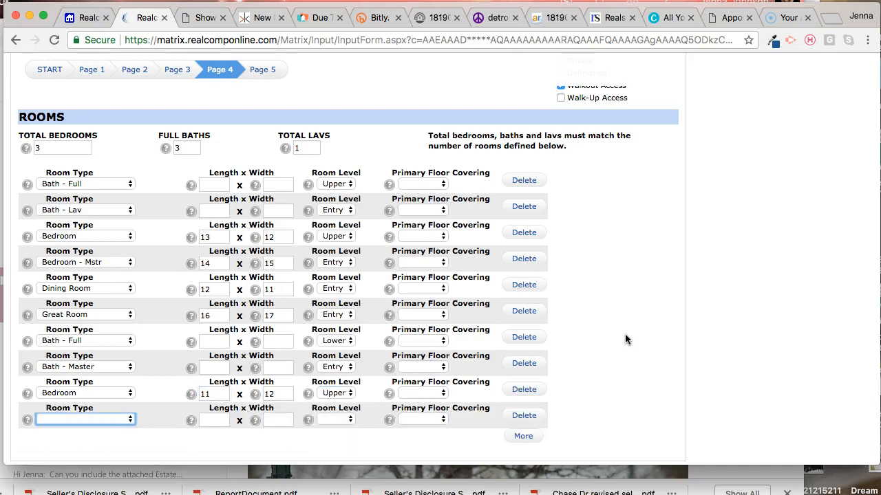
pyautogui.write('br')
pyautogui.press('Tab')
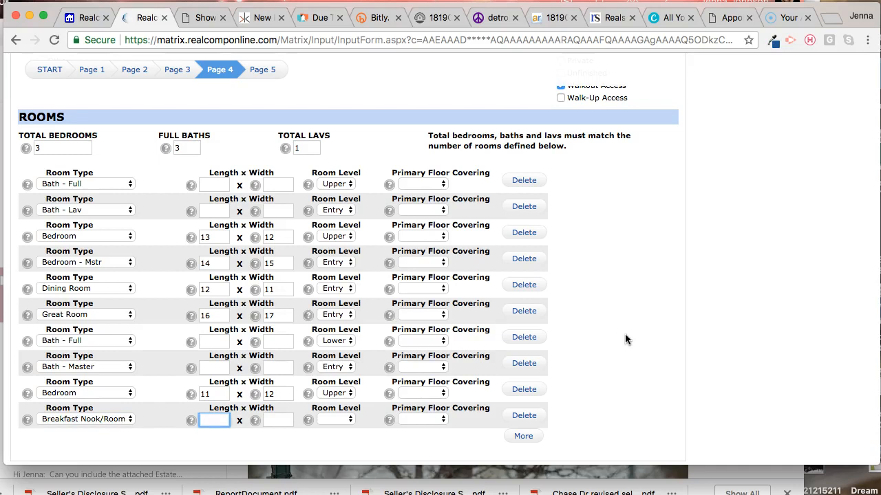
pyautogui.write('11')
pyautogui.press('Tab')
pyautogui.write('11')
# Step: Add an eleventh room row for a Family Room measuring 25 x 18 on the Lower level
pyautogui.press('Tab')
pyautogui.write('e')
pyautogui.press('Tab')
pyautogui.press('Tab')
pyautogui.press('Tab')
pyautogui.press('Return')
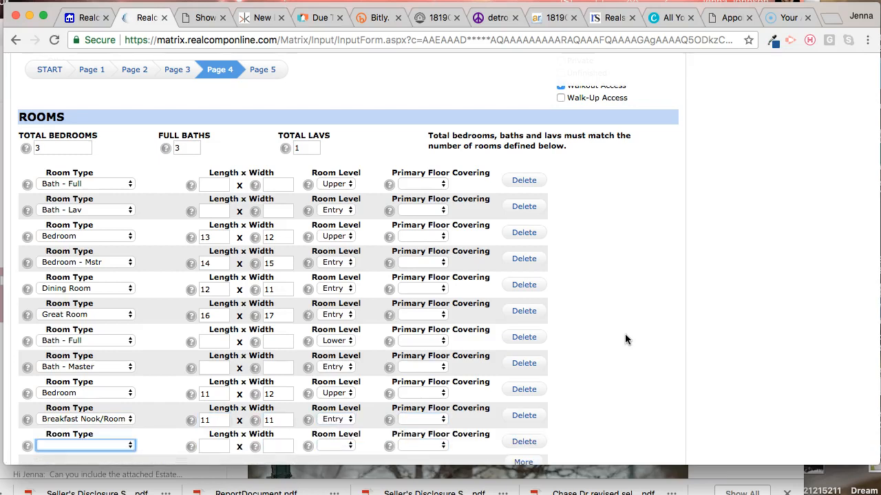
pyautogui.write('f')
pyautogui.press('Tab')
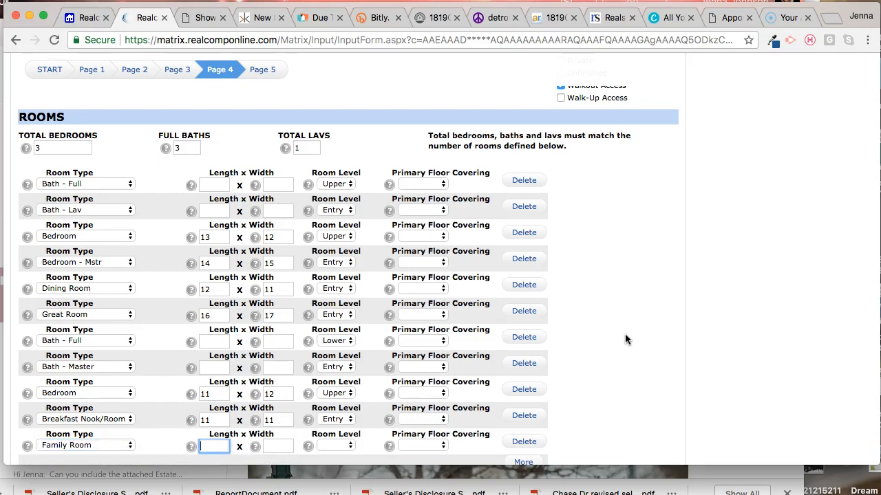
pyautogui.write('25')
pyautogui.press('Tab')
pyautogui.write('18')
pyautogui.press('Tab')
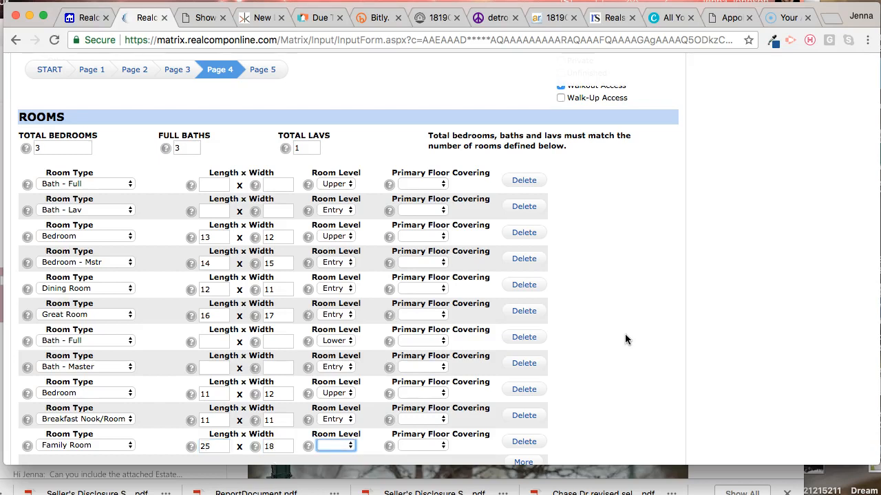
pyautogui.press('e')
pyautogui.press('l')
# Step: Add a twelfth room row for a Kitchen measuring 14 x 17 on the Entry level
pyautogui.press('Tab')
pyautogui.press('Tab')
pyautogui.press('Return')
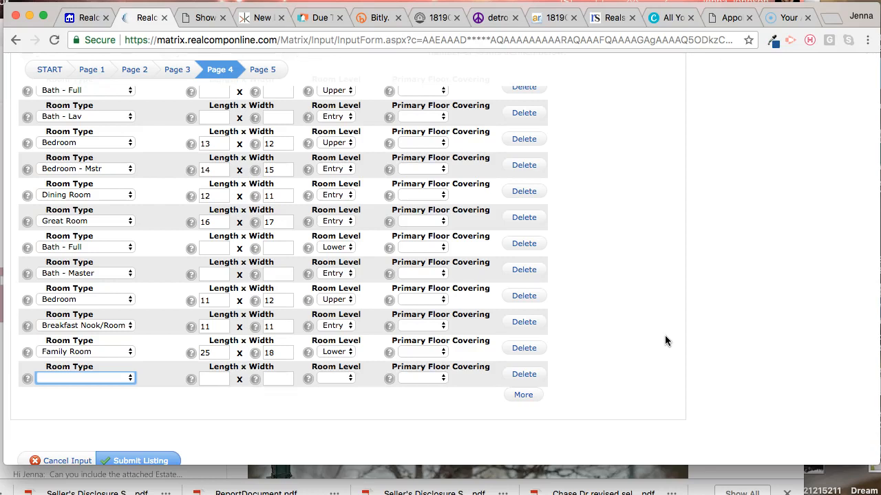
pyautogui.scroll(-2, 665, 340)
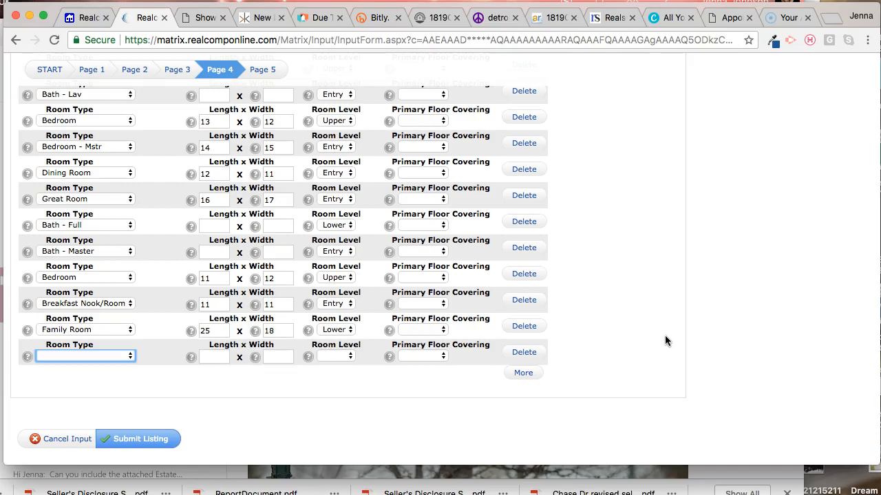
pyautogui.click(541, 408)
pyautogui.press('k')
pyautogui.press('Tab')
pyautogui.write('14')
pyautogui.press('Tab')
pyautogui.write('17')
pyautogui.press('Tab')
pyautogui.press('e')
# Step: Add a thirteenth room row for a Library/Study measuring 12 x 12 on the Entry level
pyautogui.press('Tab')
pyautogui.press('Tab')
pyautogui.press('Tab')
pyautogui.press('Return')
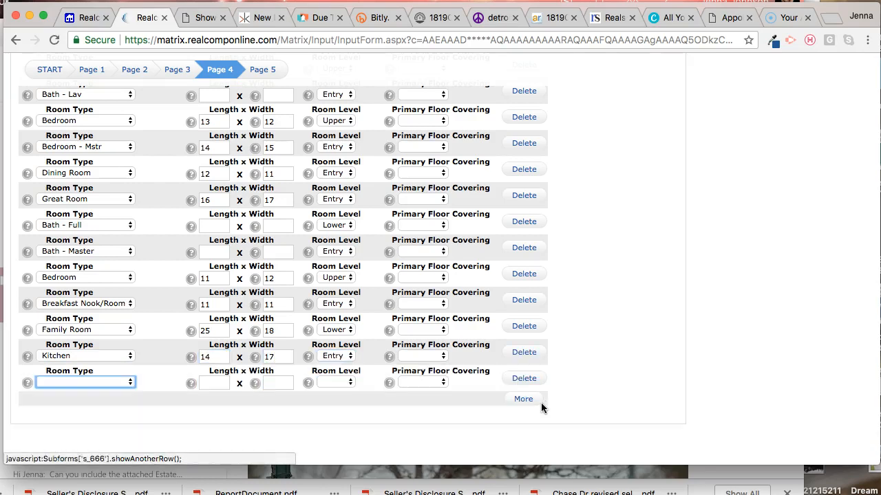
pyautogui.press('l')
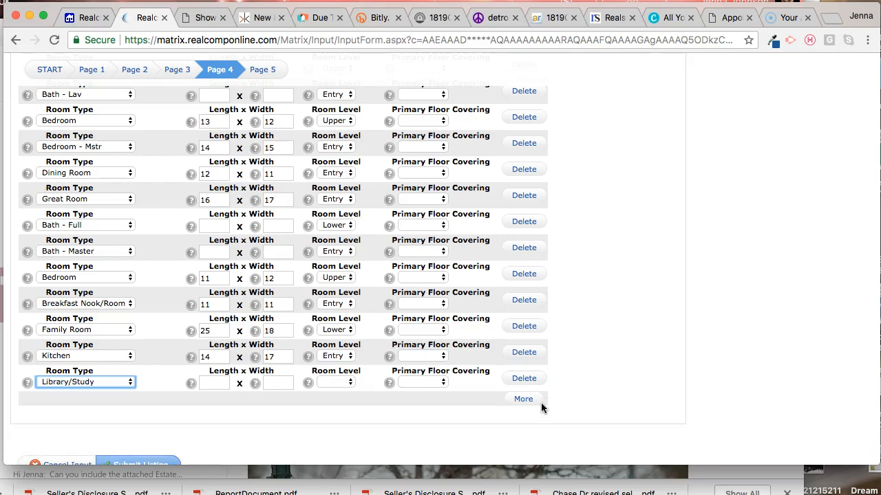
pyautogui.press('Tab')
pyautogui.write('12')
pyautogui.press('Tab')
pyautogui.write('12')
pyautogui.press('Tab')
pyautogui.press('e')
pyautogui.click(678, 337)
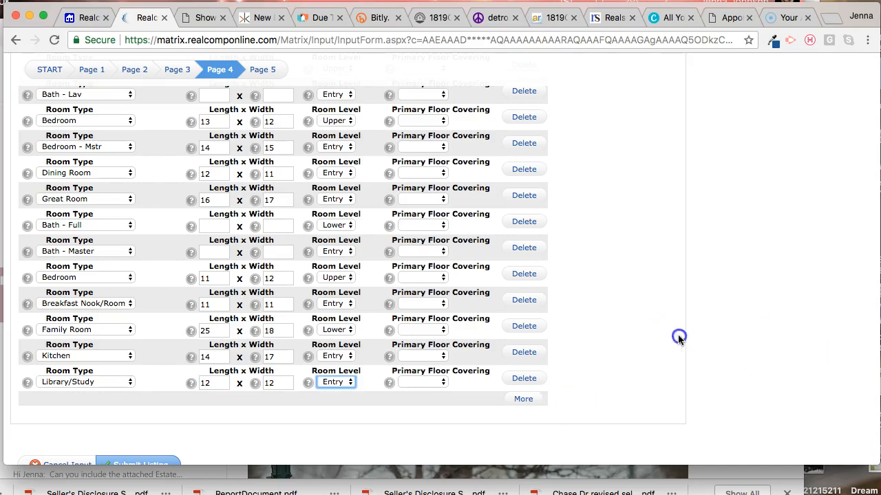
# Step: Go to Page 5 of the listing form and set the association fee to Yes, $290, with a Monthly fee period
pyautogui.scroll(2, 662, 323)
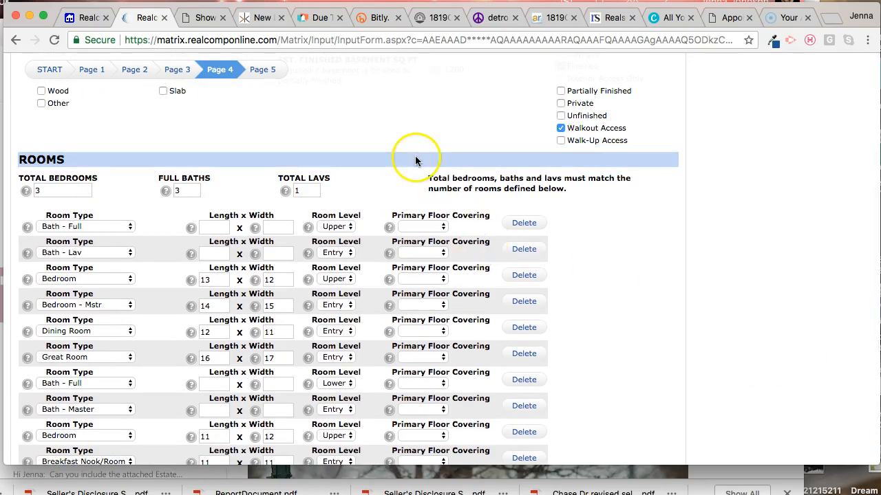
pyautogui.scroll(1, 416, 160)
pyautogui.scroll(3, 415, 161)
pyautogui.click(267, 105)
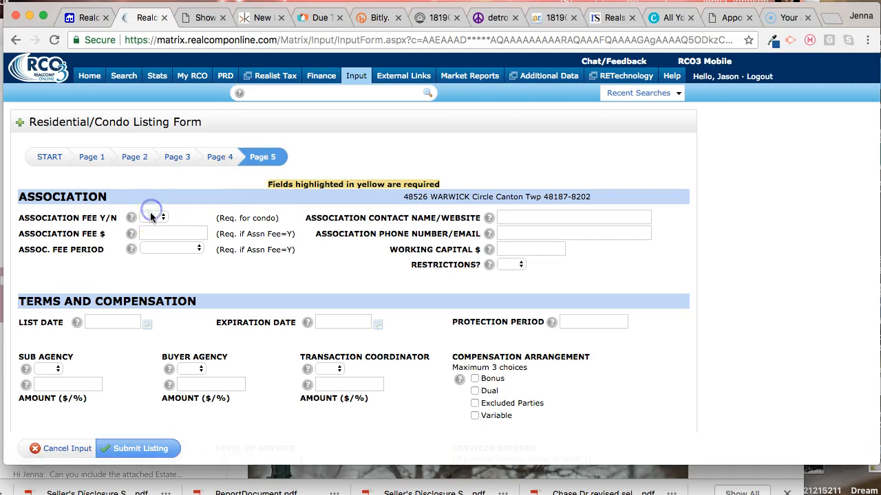
pyautogui.click(152, 218)
pyautogui.click(153, 229)
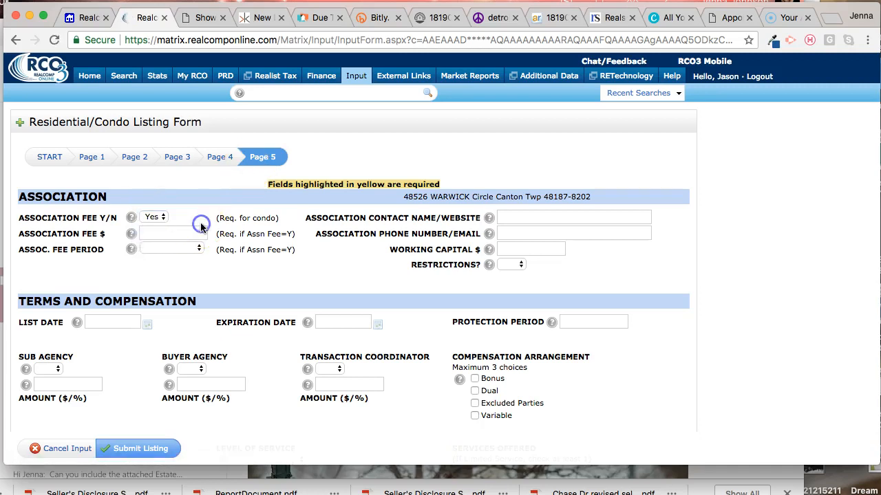
pyautogui.click(192, 233)
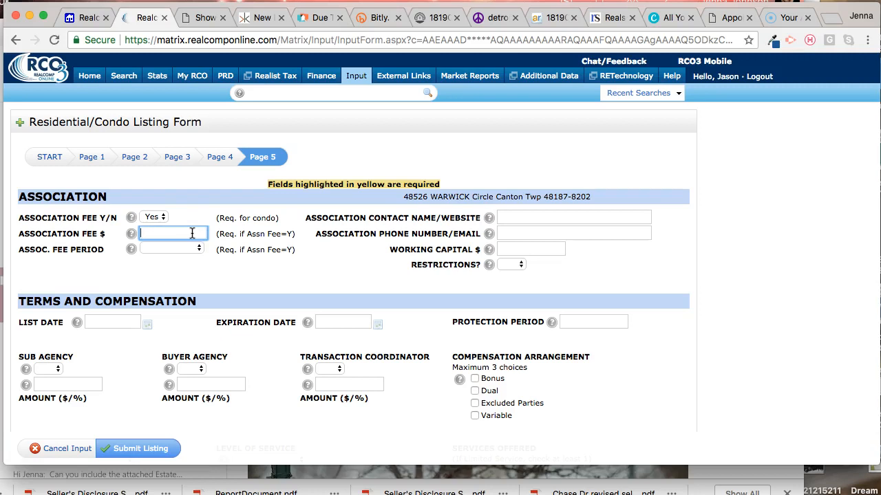
pyautogui.write('290')
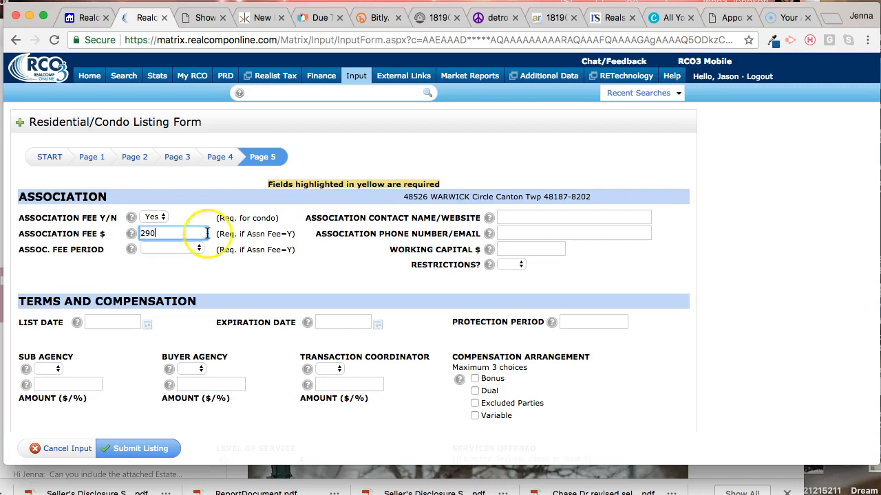
pyautogui.click(154, 250)
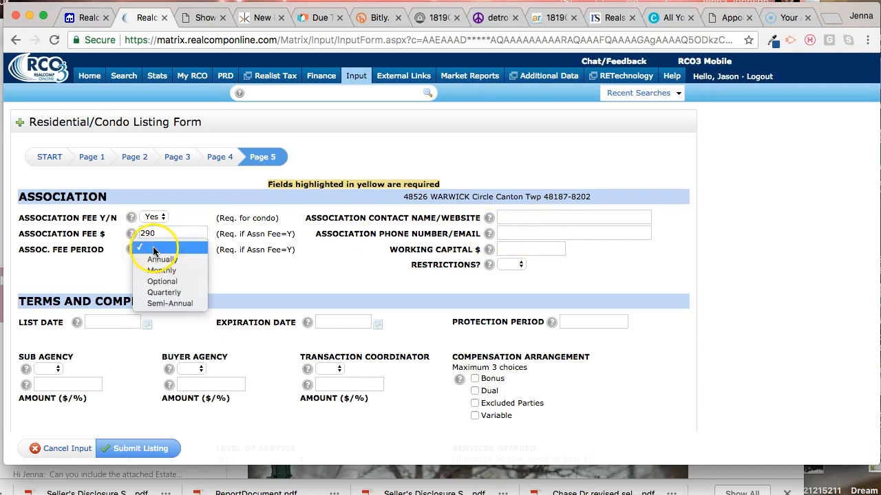
pyautogui.click(217, 274)
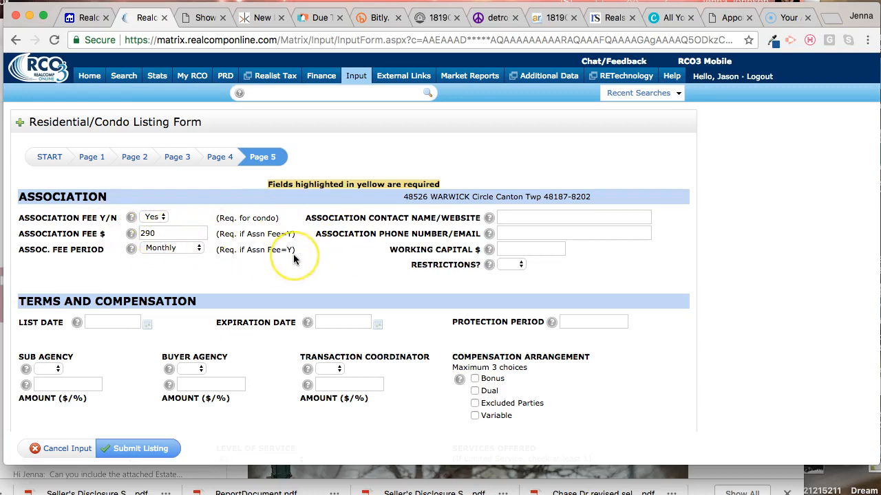
# Step: Enter the association contact's name and e-mail address in the Association section
pyautogui.scroll(-15, 293, 257)
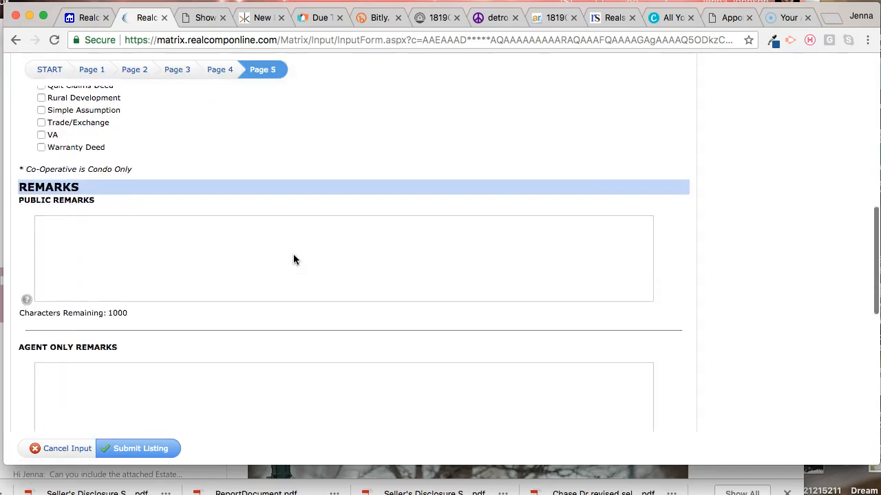
pyautogui.scroll(15, 293, 256)
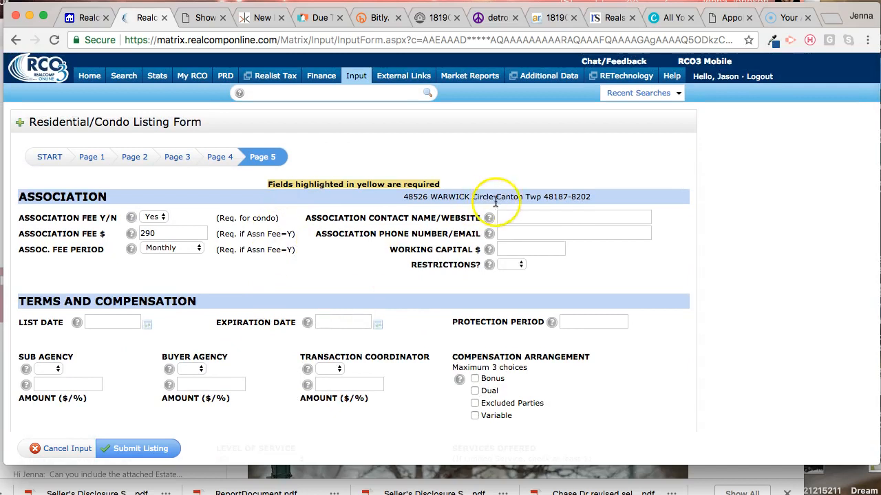
pyautogui.click(533, 219)
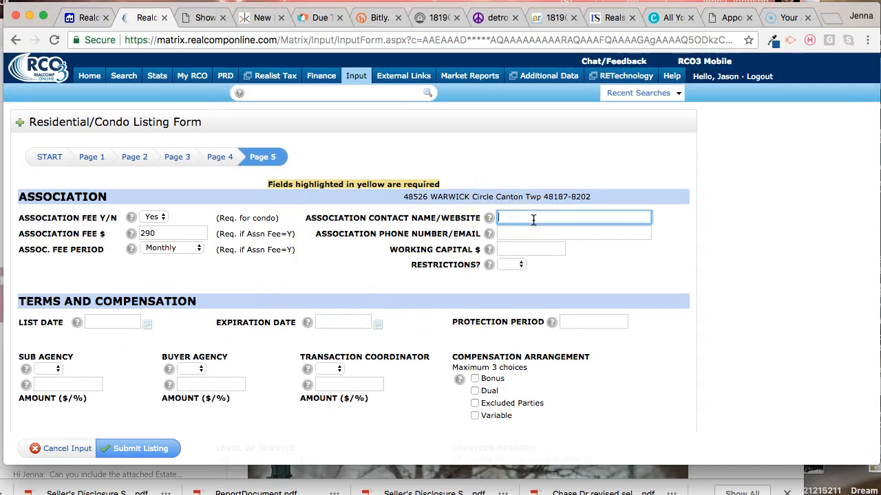
pyautogui.click(533, 232)
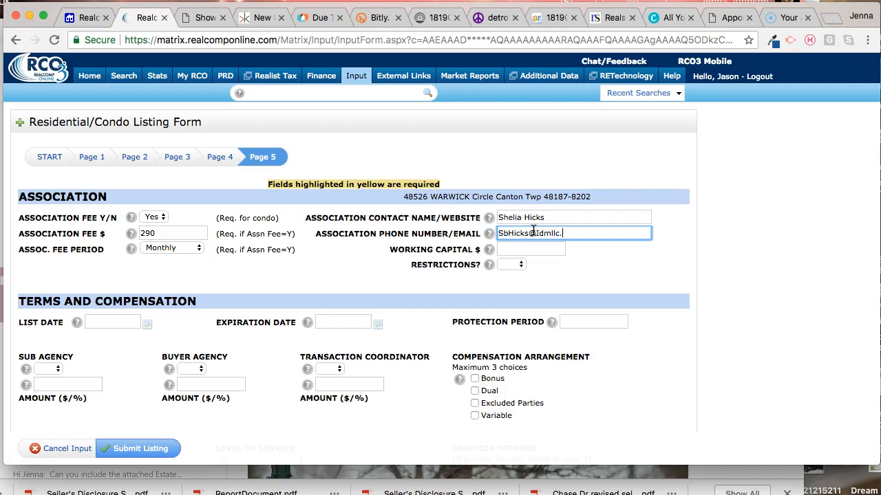
pyautogui.click(331, 256)
# Step: Set the protection period to 180 and enter 3 as the amount for transaction coordinator, buyer agency and sub agency
pyautogui.scroll(-3, 344, 250)
pyautogui.click(576, 249)
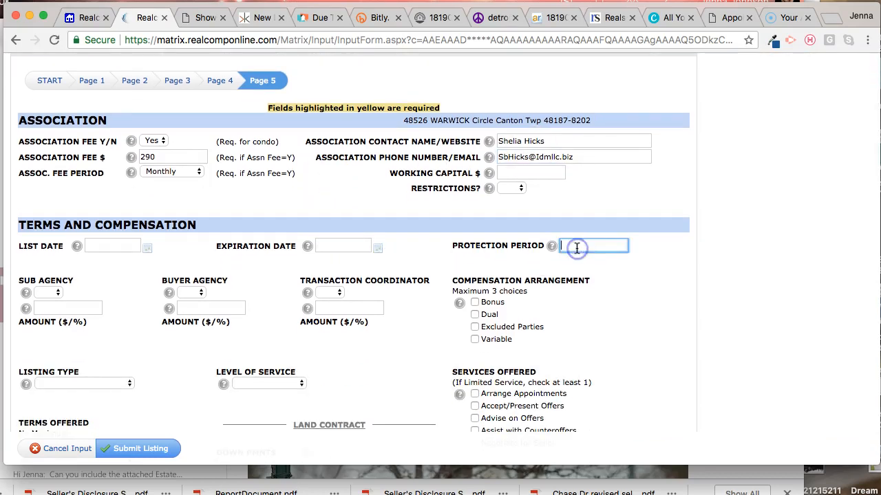
pyautogui.write('180')
pyautogui.click(366, 310)
pyautogui.write('3')
pyautogui.click(230, 308)
pyautogui.write('3')
pyautogui.click(65, 308)
pyautogui.write('3')
# Step: Set Sub Agency, Buyer Agency and Transaction Coordinator to Yes
pyautogui.click(59, 294)
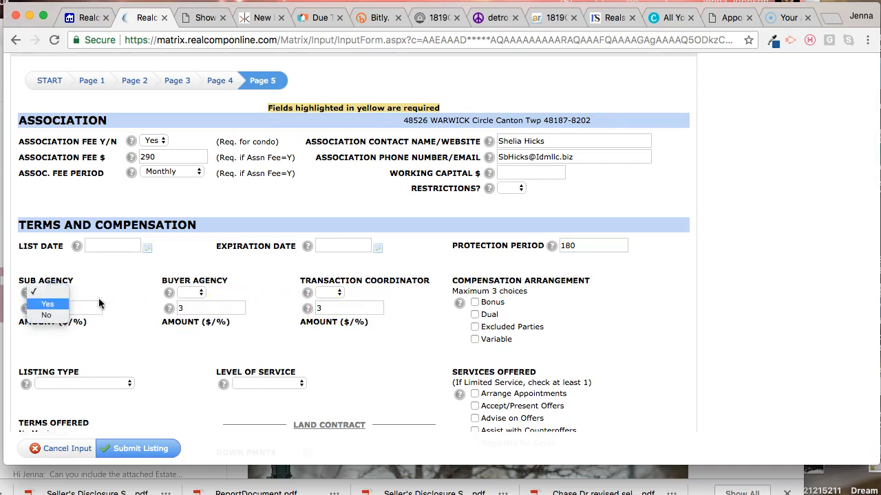
pyautogui.click(47, 304)
pyautogui.click(196, 292)
pyautogui.click(189, 304)
pyautogui.click(328, 295)
pyautogui.click(328, 306)
# Step: Set the listing's level of service to Full Service
pyautogui.scroll(-2, 251, 297)
pyautogui.click(258, 231)
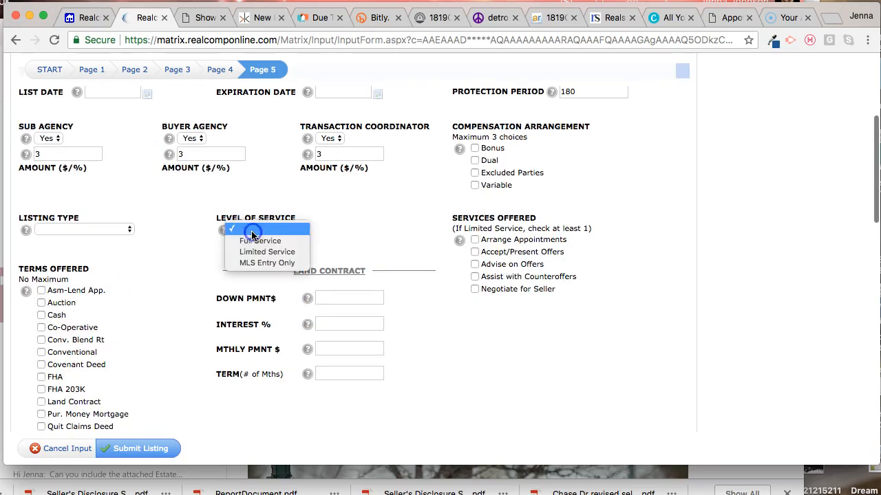
pyautogui.click(267, 242)
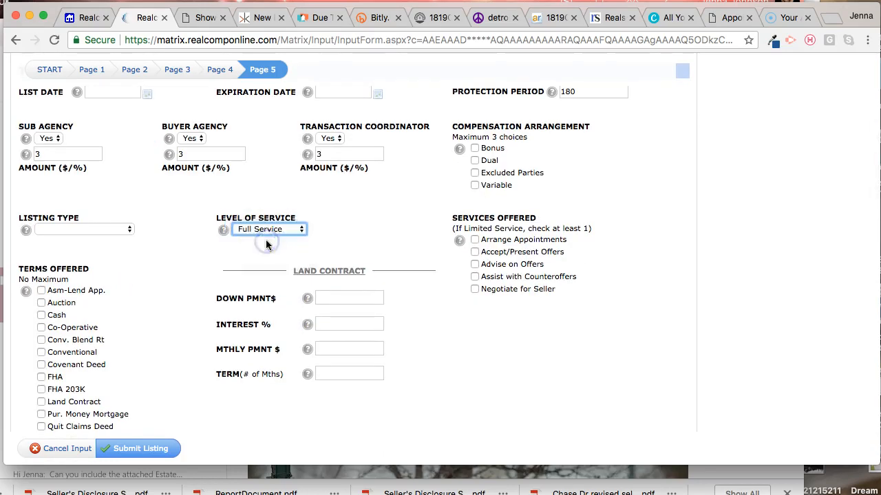
# Step: Mark all five services offered, from Arrange Appointments through Negotiate for Seller
pyautogui.click(474, 240)
pyautogui.click(474, 252)
pyautogui.click(474, 265)
pyautogui.click(474, 277)
pyautogui.click(474, 289)
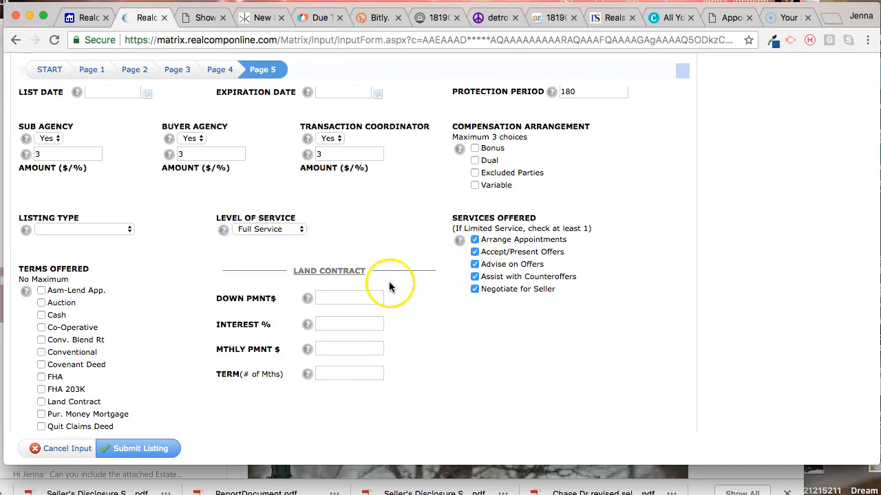
# Step: Set the listing type to Exclusive Right to Sell
pyautogui.click(108, 230)
pyautogui.click(81, 241)
pyautogui.click(174, 244)
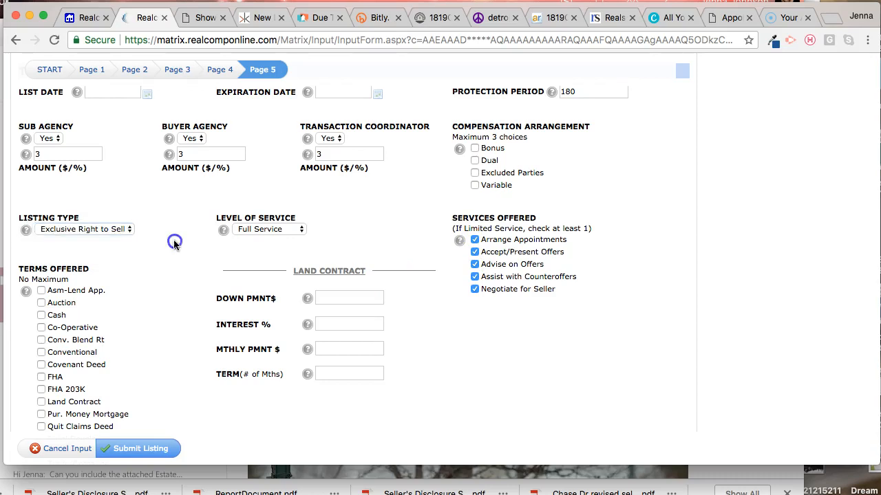
# Step: Mark Cash and Conventional as the terms offered
pyautogui.scroll(3, 173, 243)
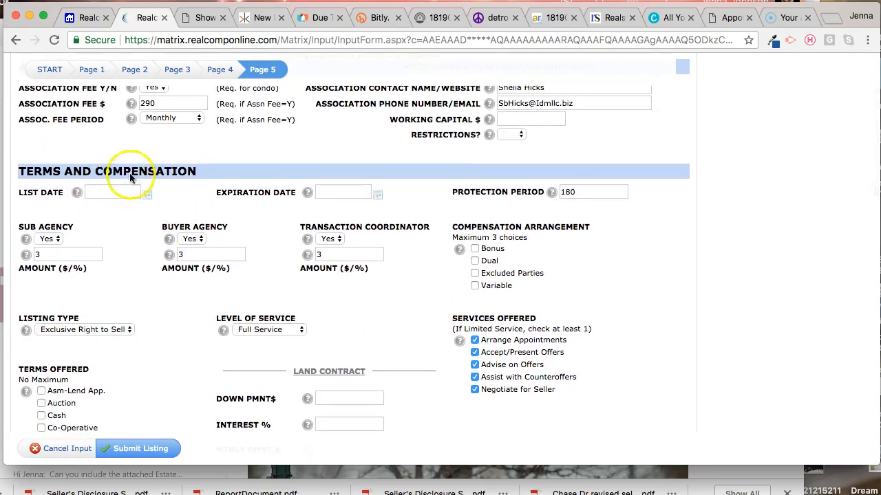
pyautogui.scroll(-5, 211, 200)
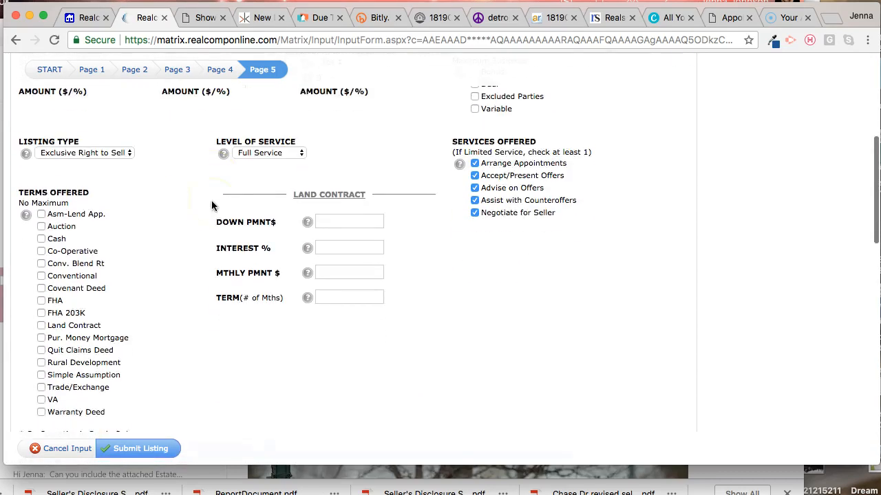
pyautogui.click(42, 233)
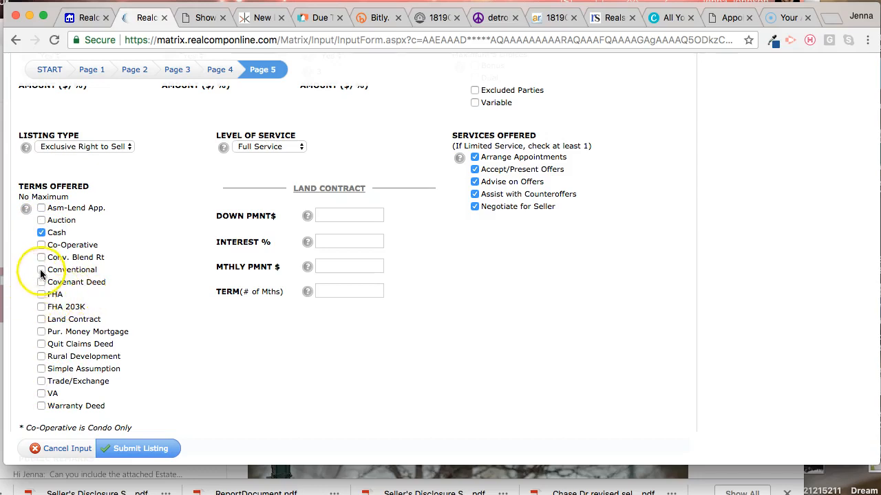
pyautogui.click(42, 269)
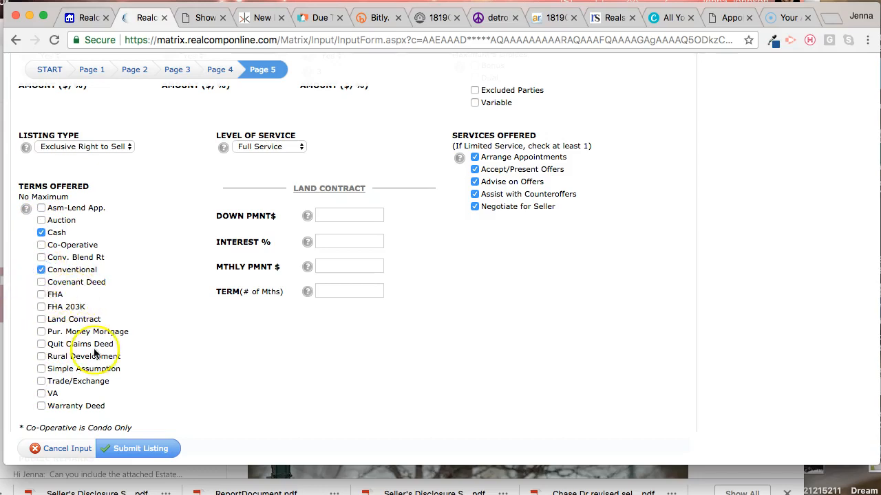
# Step: Set Seller's Signature on File to Yes
pyautogui.scroll(-3, 160, 375)
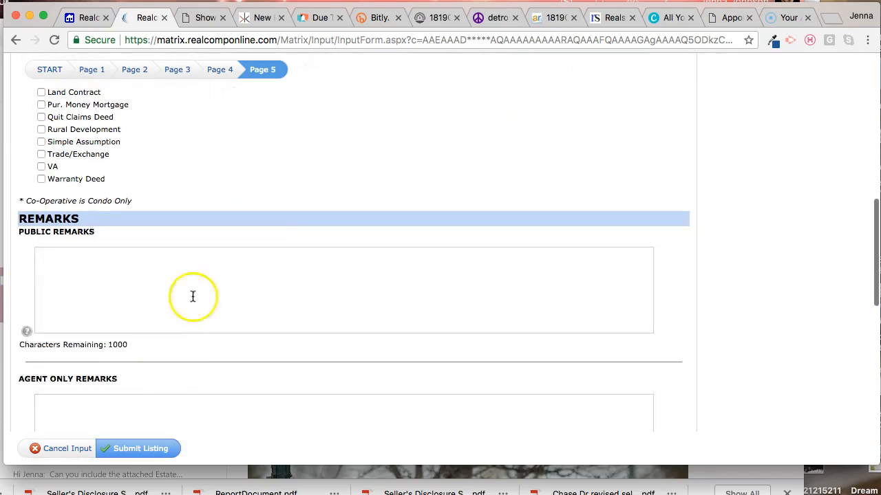
pyautogui.scroll(-5, 192, 271)
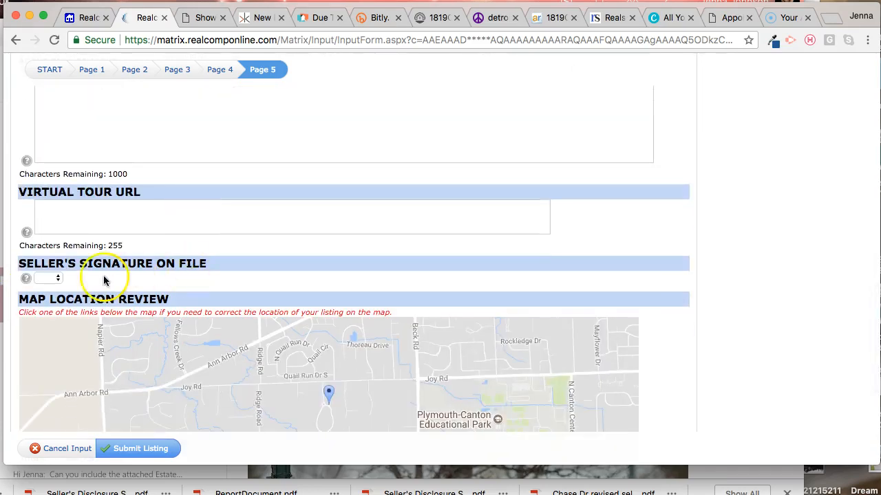
pyautogui.click(51, 278)
pyautogui.click(48, 290)
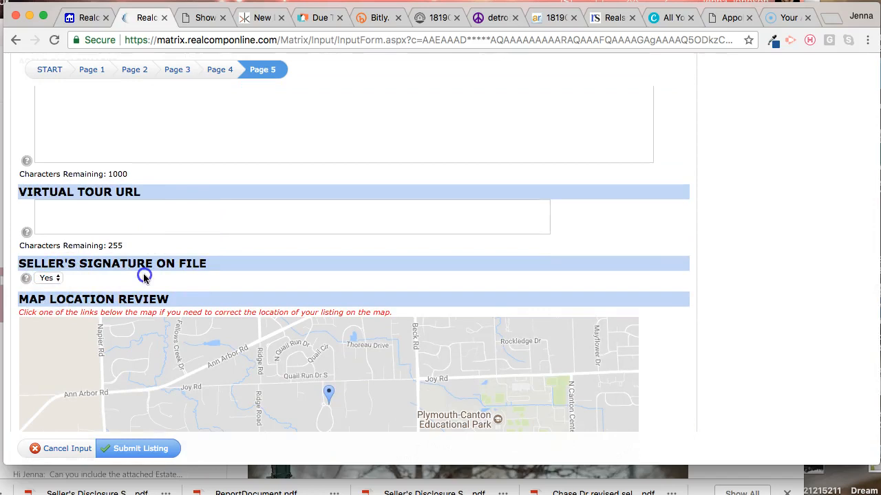
# Step: Try to submit the listing with its status set to Active
pyautogui.scroll(8, 142, 275)
pyautogui.scroll(5, 244, 196)
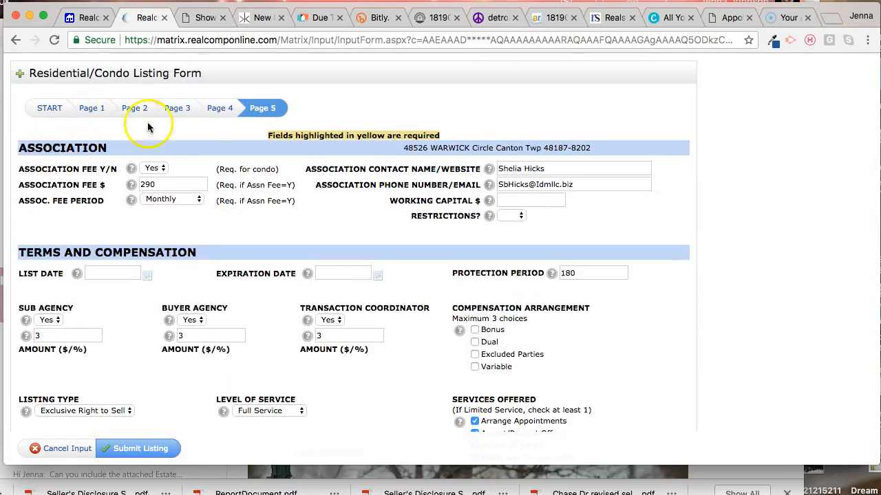
pyautogui.scroll(-2, 241, 165)
pyautogui.scroll(3, 244, 201)
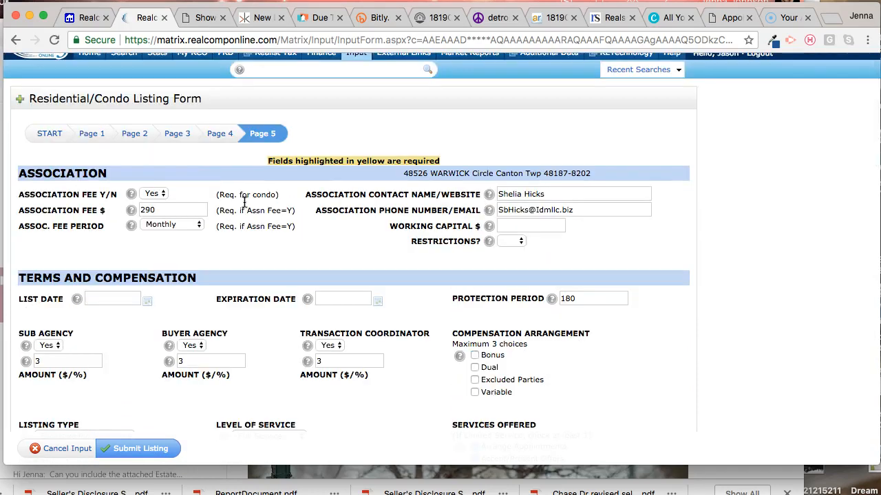
pyautogui.click(51, 136)
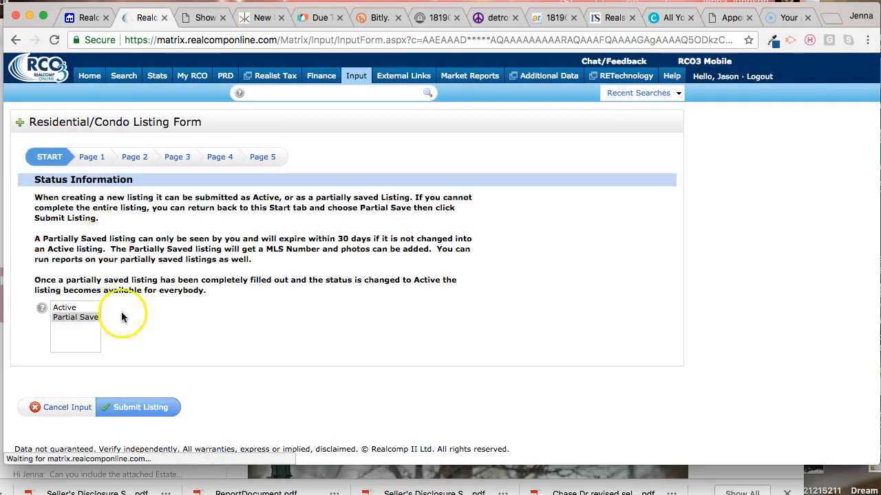
pyautogui.click(69, 308)
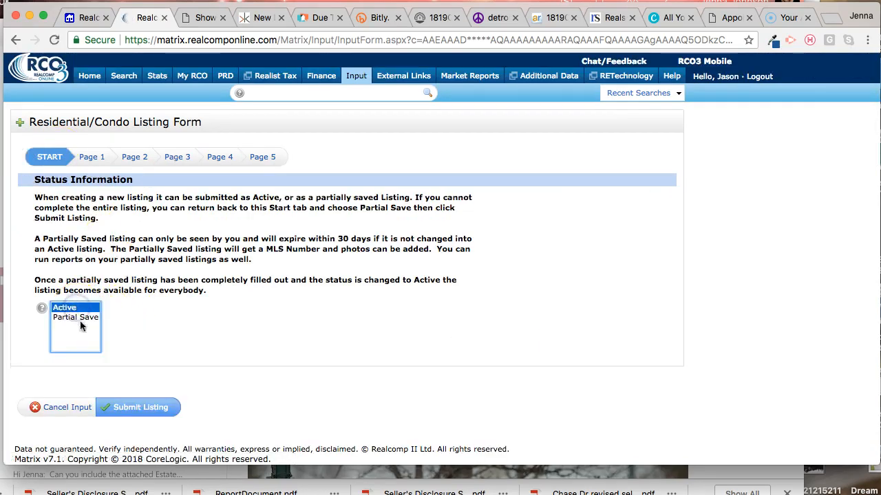
pyautogui.click(165, 413)
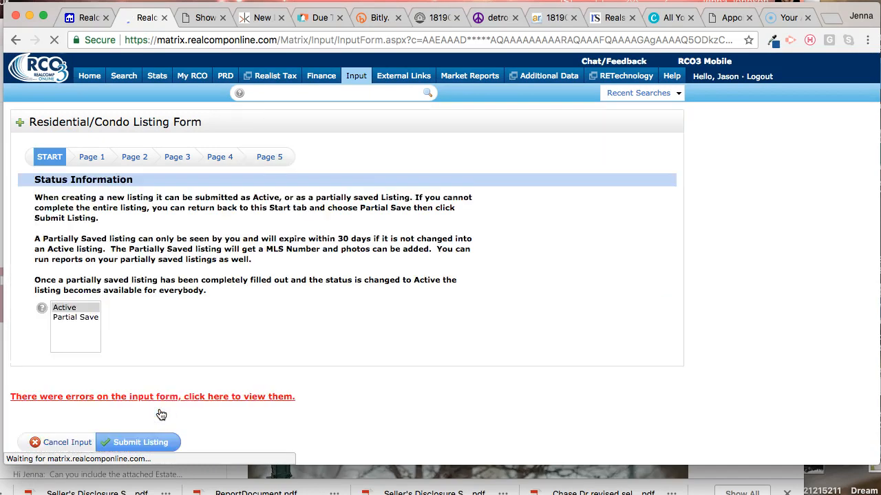
# Step: Review the fields flagged with errors on Page 5, including the error details for Expiration Date
pyautogui.click(276, 158)
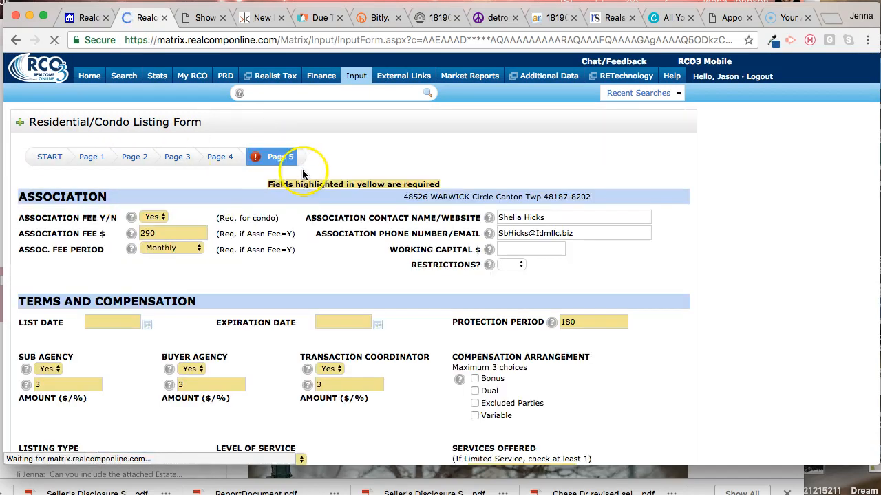
pyautogui.scroll(-10, 282, 292)
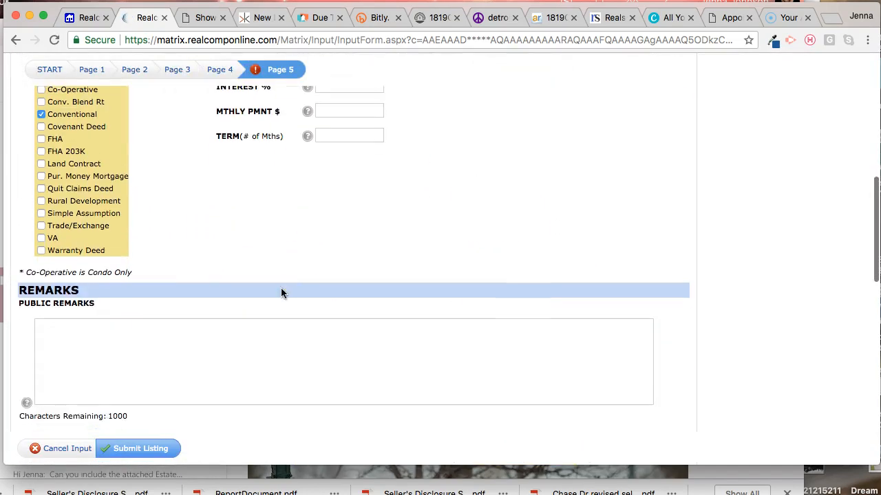
pyautogui.scroll(10, 282, 292)
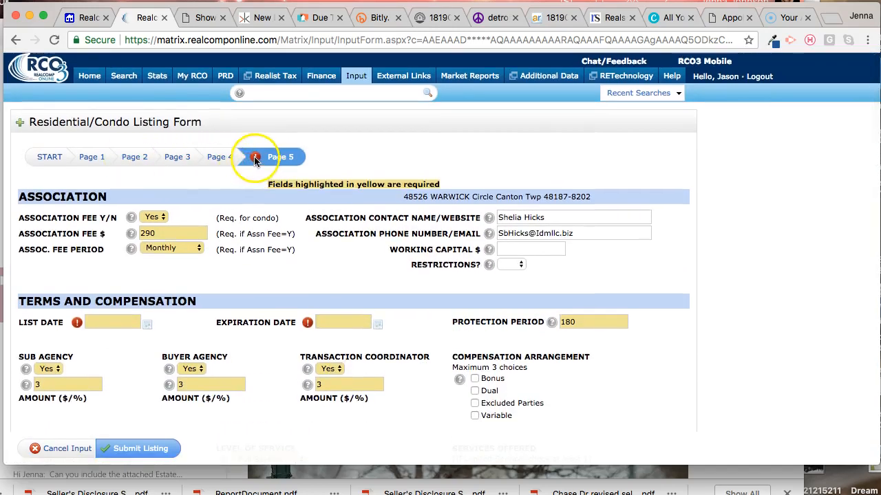
pyautogui.click(307, 322)
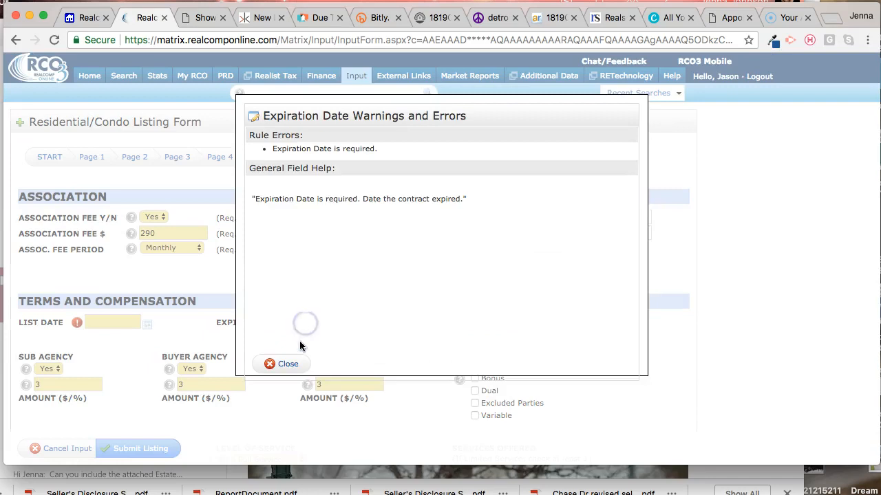
pyautogui.click(287, 365)
# Step: Set the listing's status to Partial Save and submit the listing
pyautogui.click(45, 157)
pyautogui.click(72, 318)
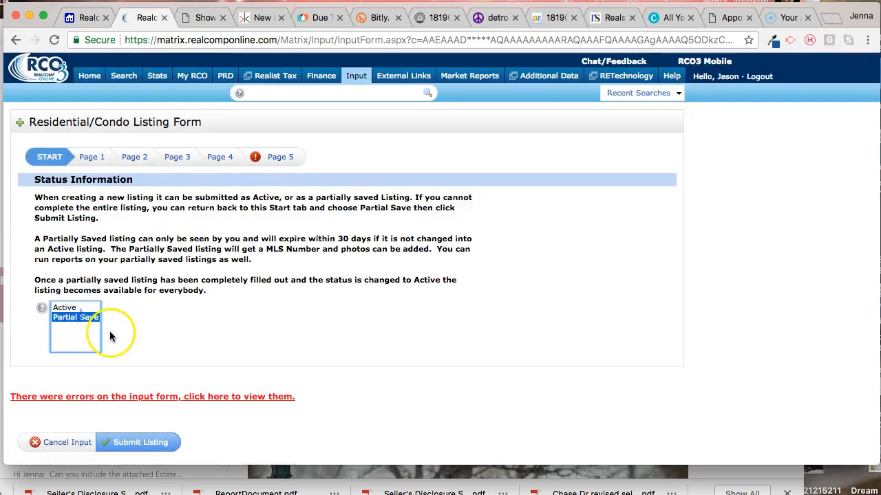
pyautogui.click(126, 450)
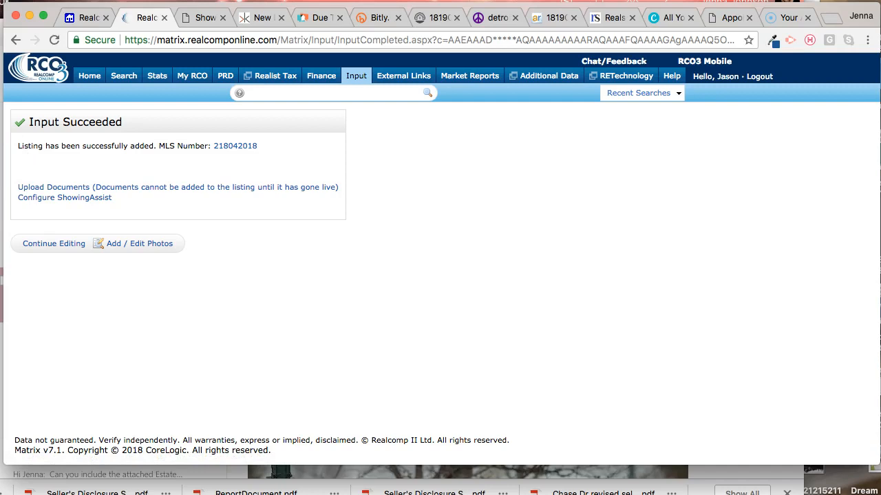
# Step: Switch to the Outlook inbox and open the photographer's email containing the Pierce and Warwick photo links
pyautogui.click(223, 2)
pyautogui.scroll(-6, 102, 345)
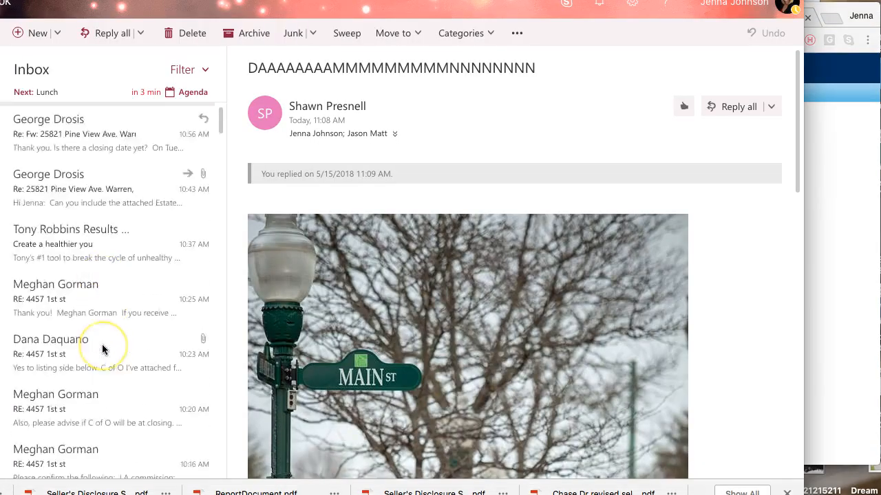
pyautogui.scroll(-5, 103, 350)
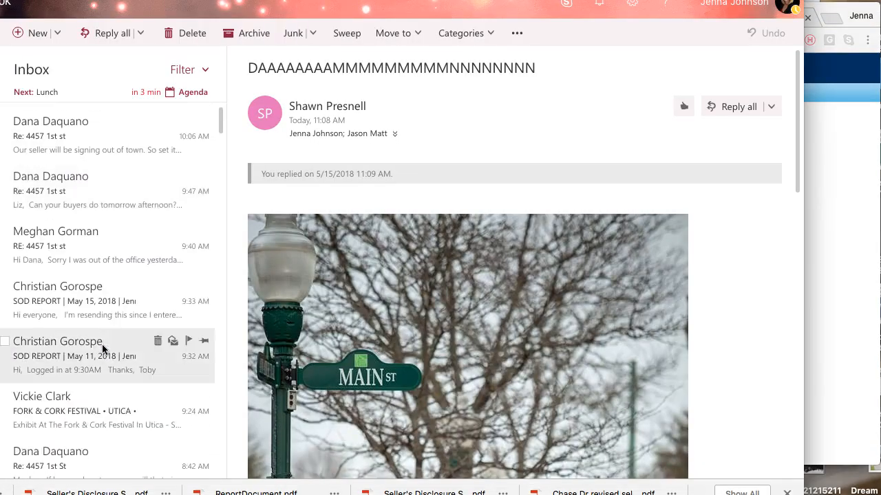
pyautogui.scroll(-4, 103, 350)
pyautogui.click(107, 369)
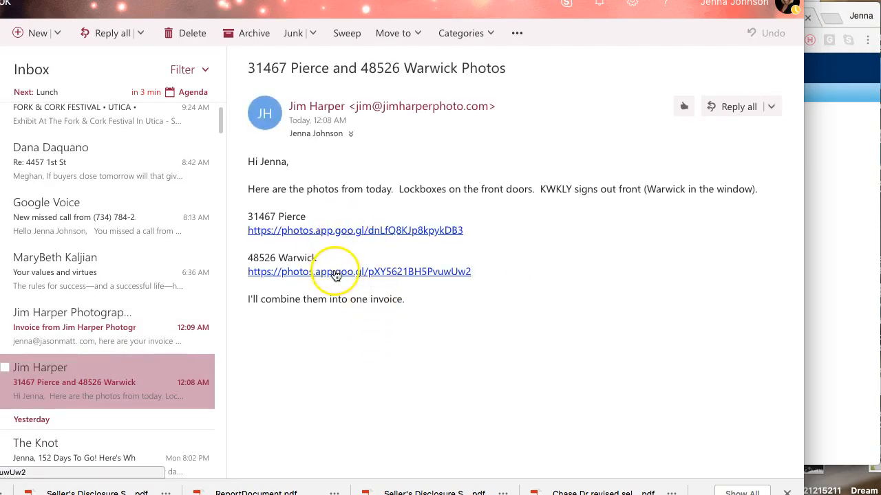
# Step: Open the Warwick photo album from its link in the email and download all of its photos
pyautogui.click(335, 273)
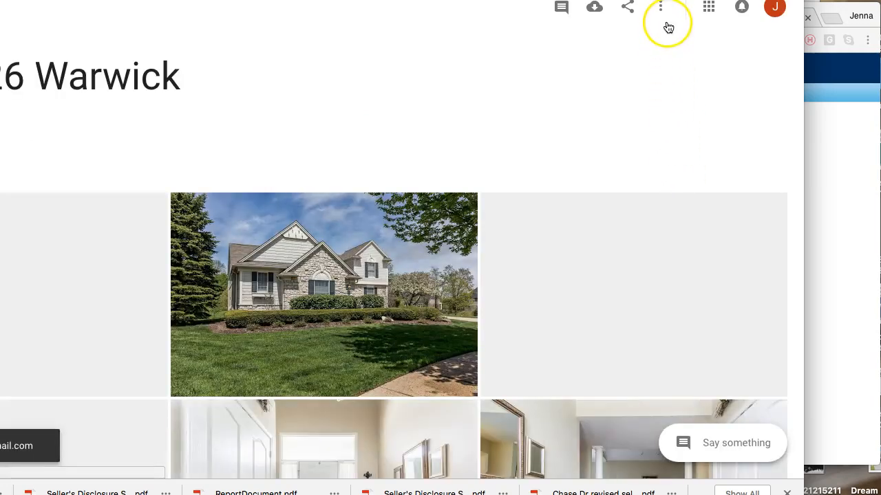
pyautogui.click(661, 11)
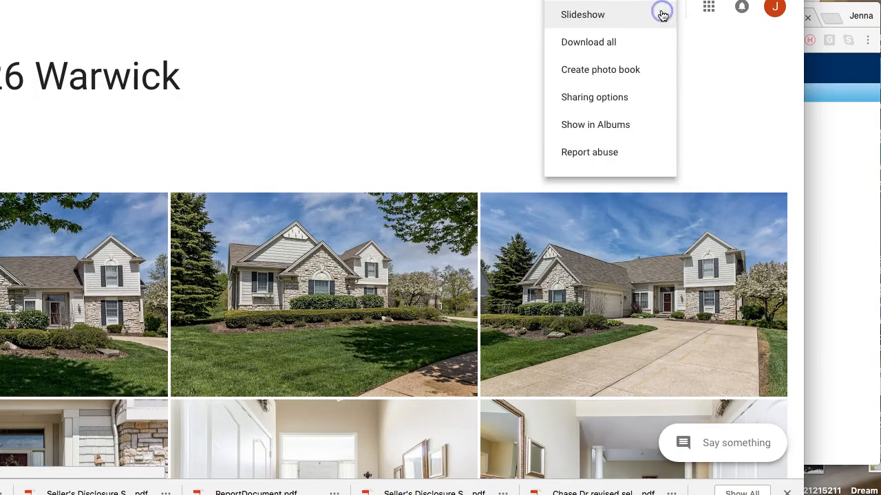
pyautogui.click(631, 42)
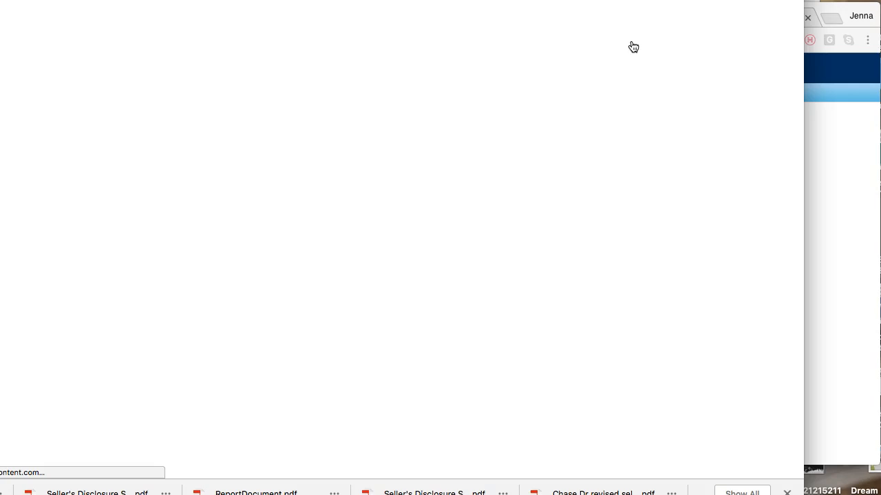
# Step: Switch back to the Realcomp Matrix window and open the photo manager for the newly saved listing
pyautogui.click(828, 163)
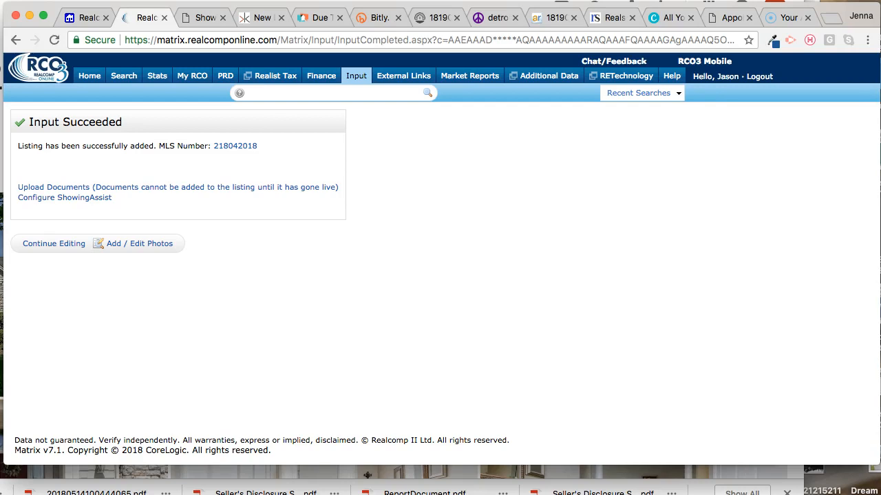
pyautogui.click(871, 494)
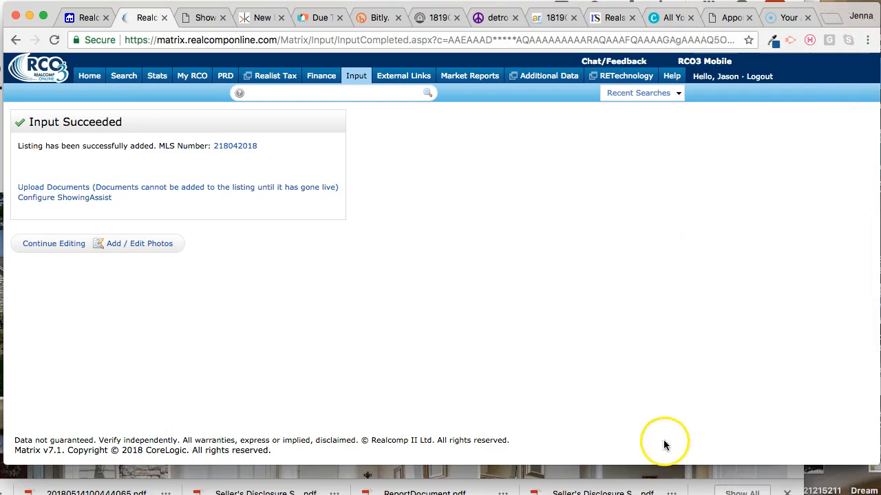
pyautogui.click(596, 382)
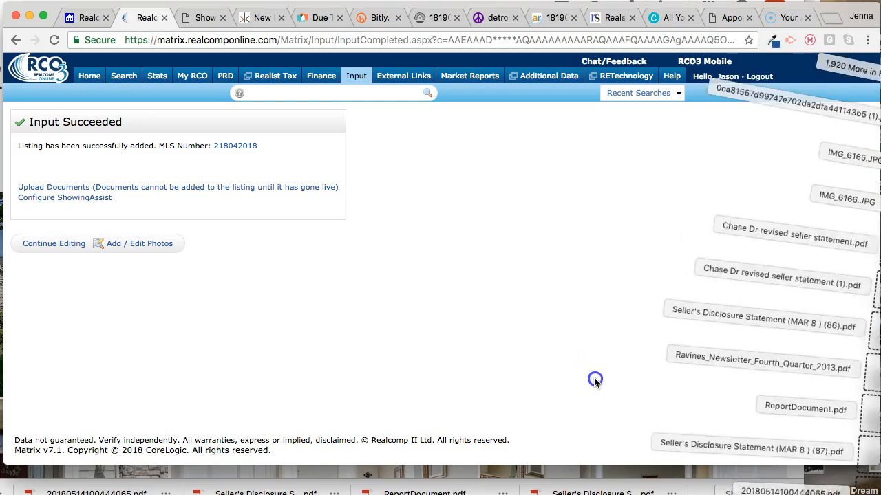
pyautogui.click(152, 248)
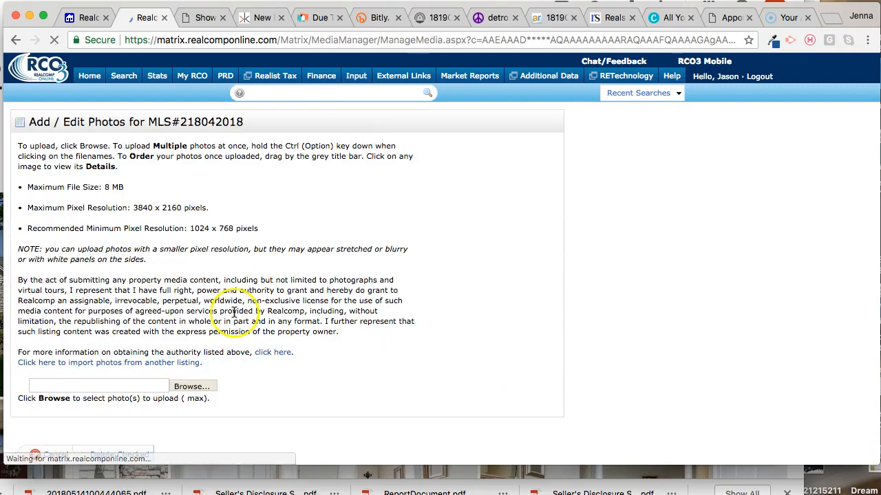
pyautogui.scroll(-2, 330, 344)
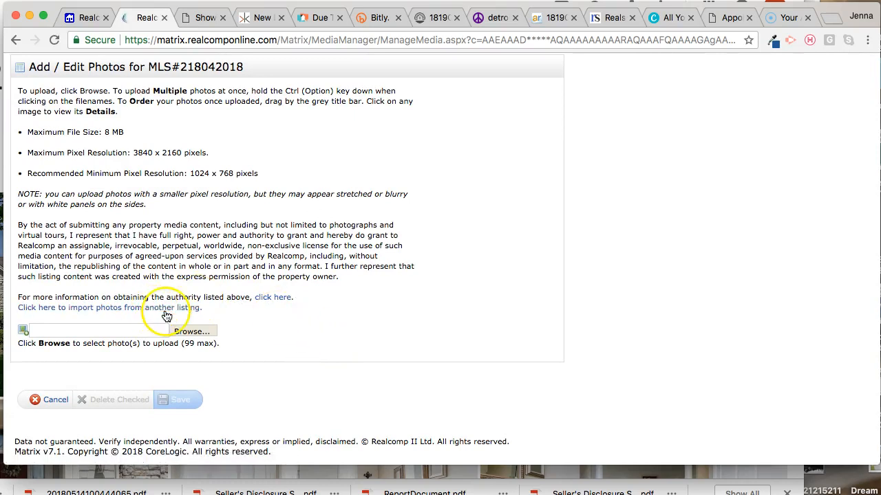
# Step: Check the recent downloads for the Warwick album photos
pyautogui.click(863, 494)
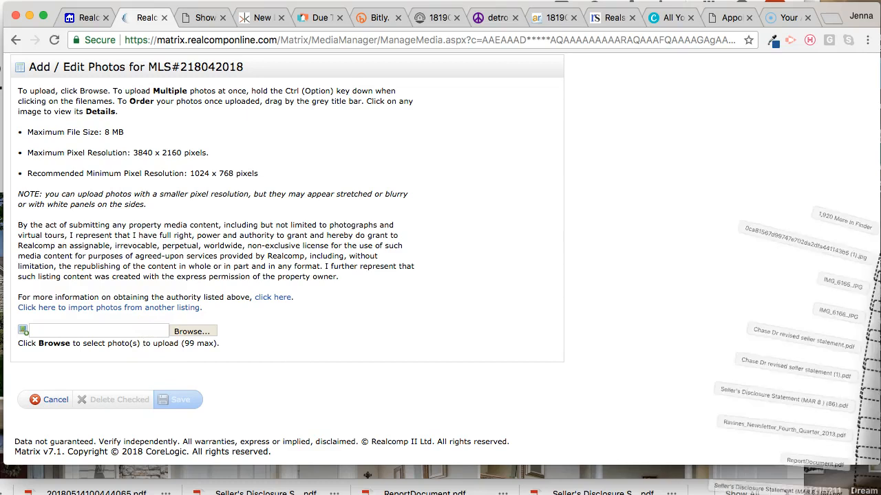
pyautogui.click(620, 451)
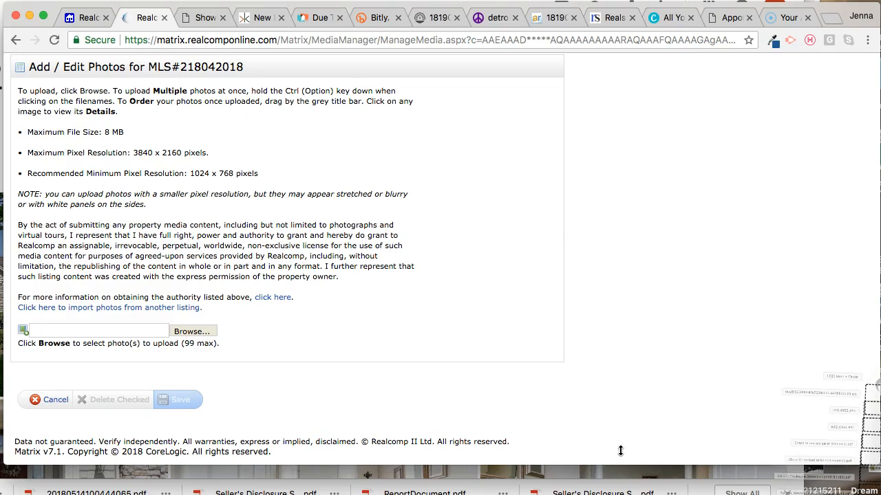
pyautogui.click(488, 393)
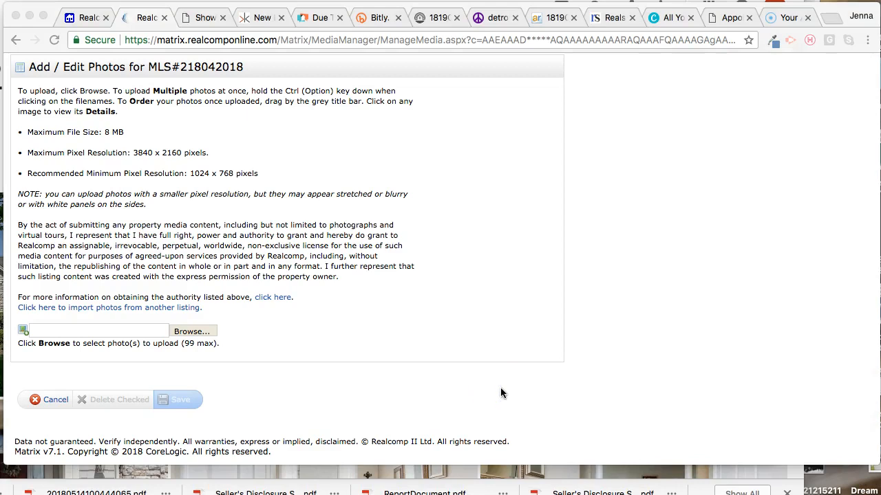
pyautogui.click(502, 392)
pyautogui.click(572, 313)
pyautogui.click(458, 321)
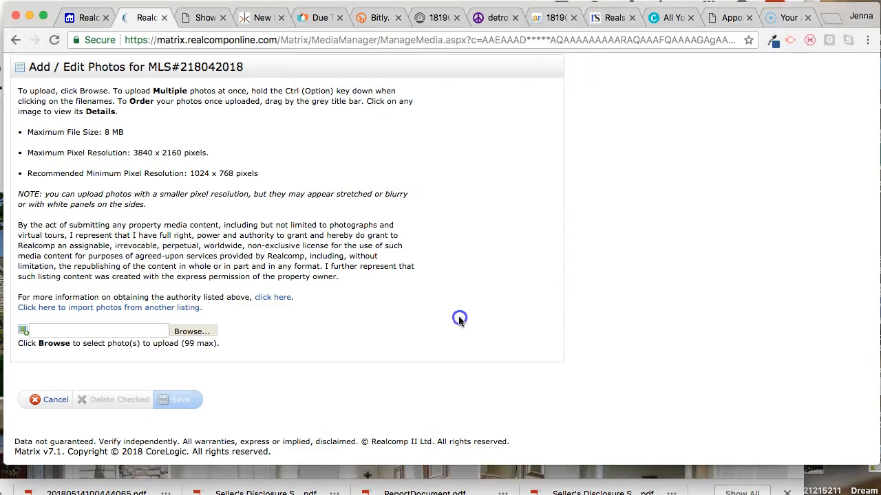
# Step: Start choosing photos to upload to the listing and open the Warwick photo folder in Downloads
pyautogui.click(203, 333)
pyautogui.click(204, 332)
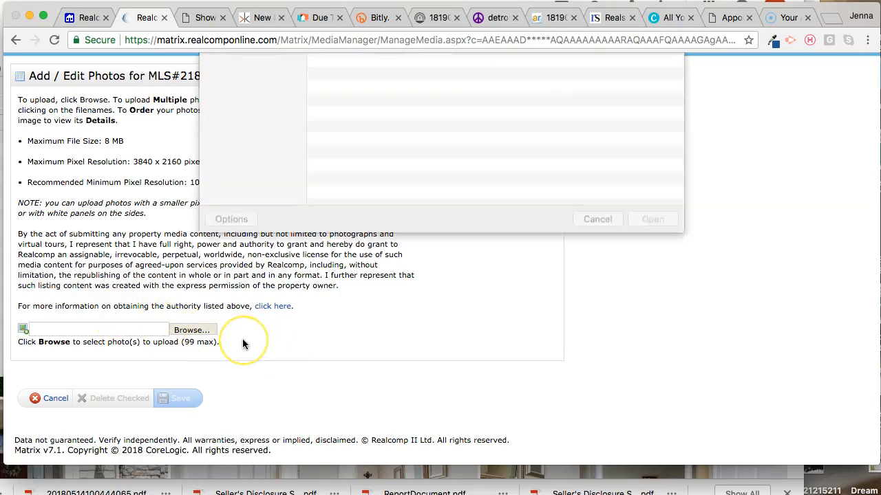
pyautogui.press('super+Tab')
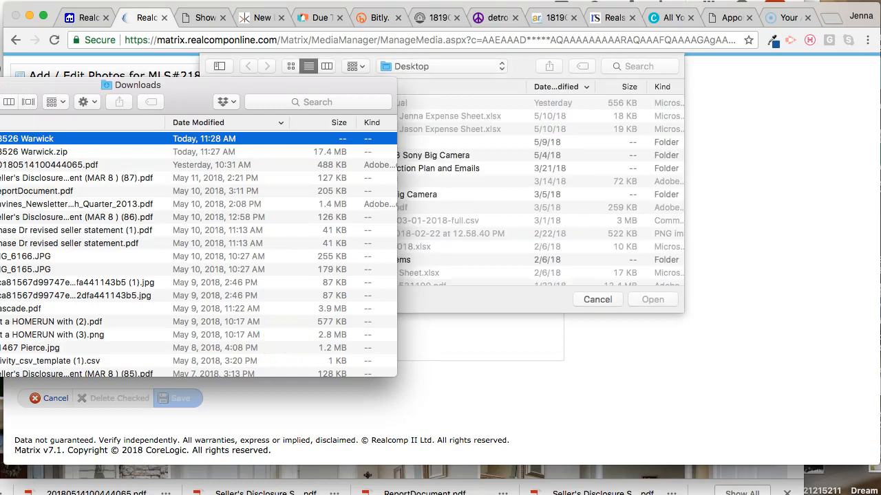
pyautogui.click(657, 229)
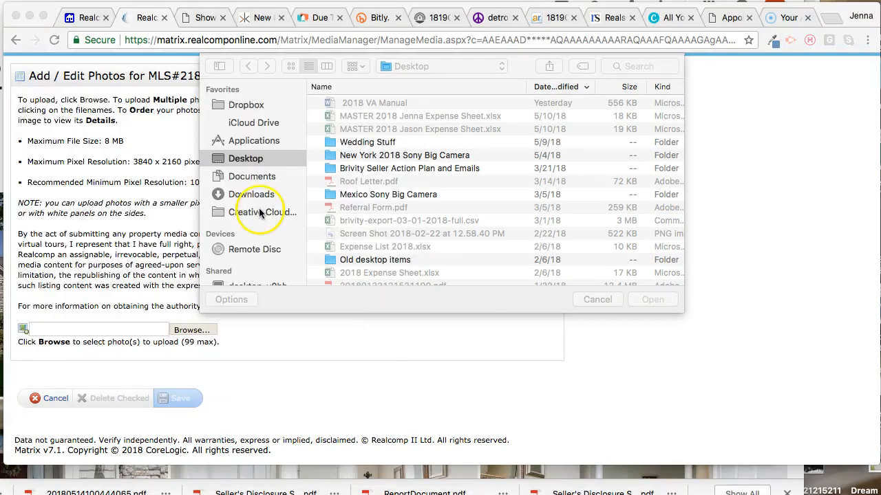
pyautogui.click(252, 195)
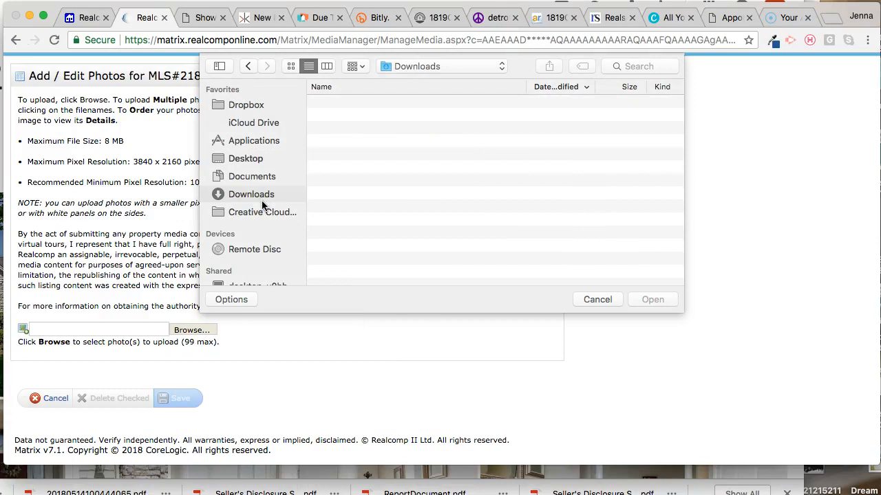
pyautogui.click(351, 142)
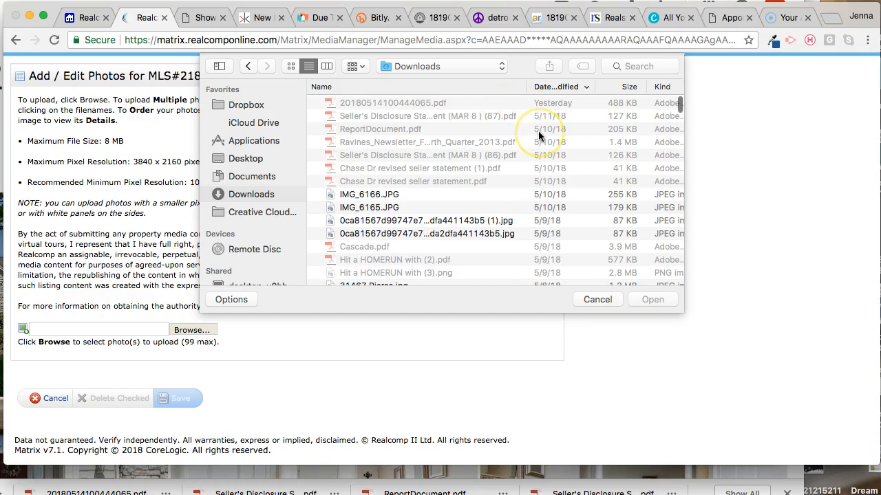
pyautogui.click(543, 101)
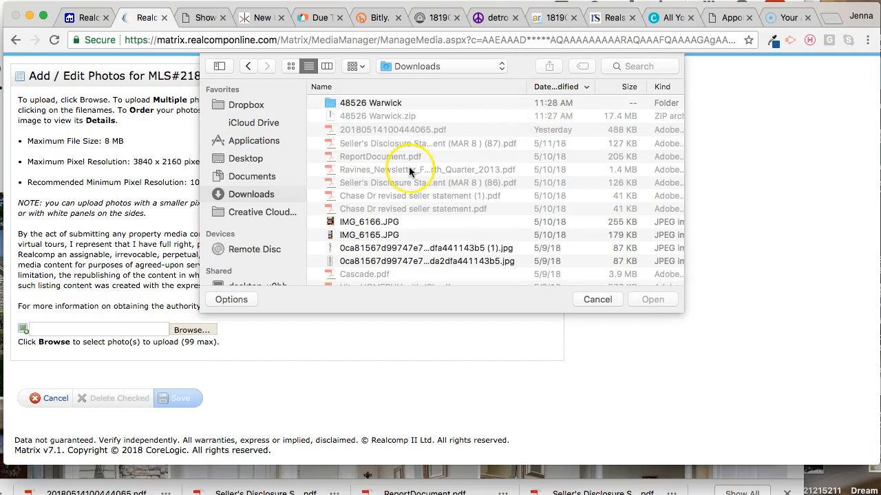
pyautogui.click(424, 103)
pyautogui.doubleClick(424, 103)
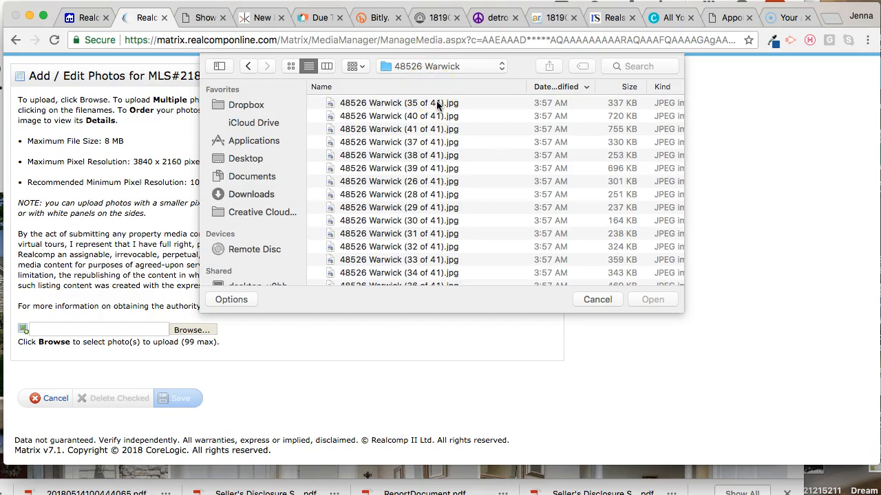
# Step: Sort the Warwick folder's files by name, select all 41 JPG photos, and upload them to the listing
pyautogui.scroll(-10, 470, 132)
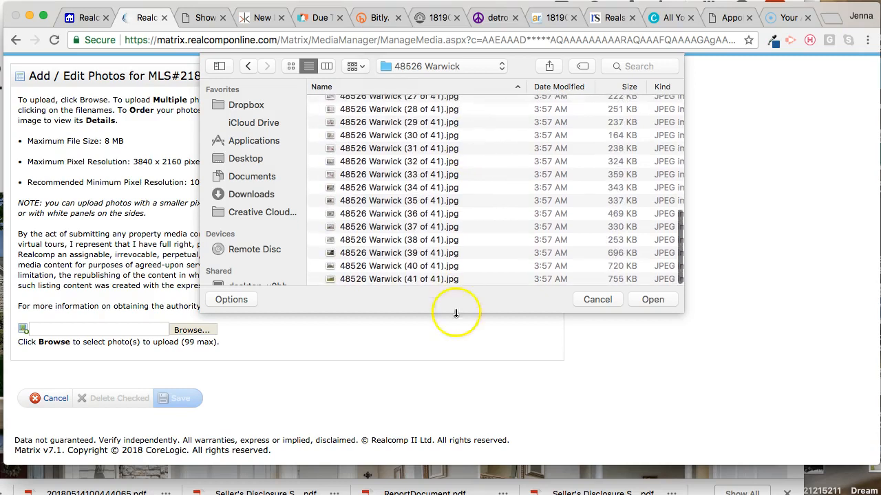
pyautogui.scroll(5, 444, 243)
pyautogui.scroll(-5, 444, 242)
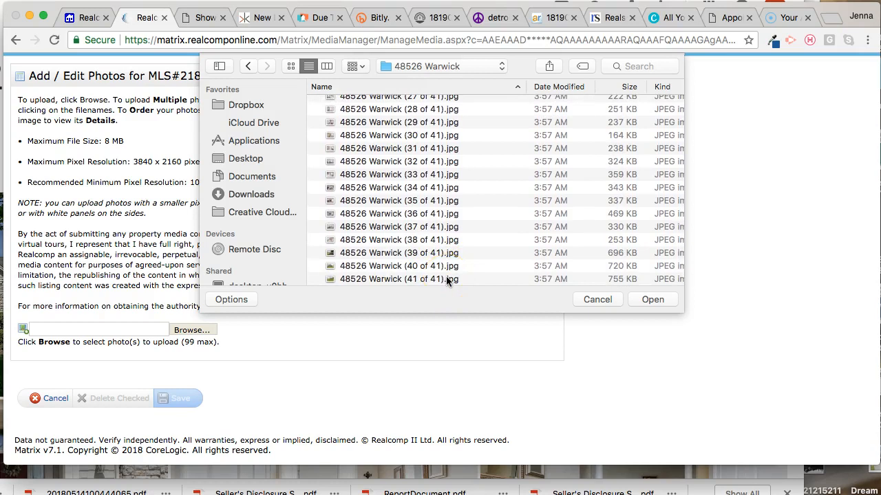
pyautogui.press('super+a')
pyautogui.scroll(12, 441, 255)
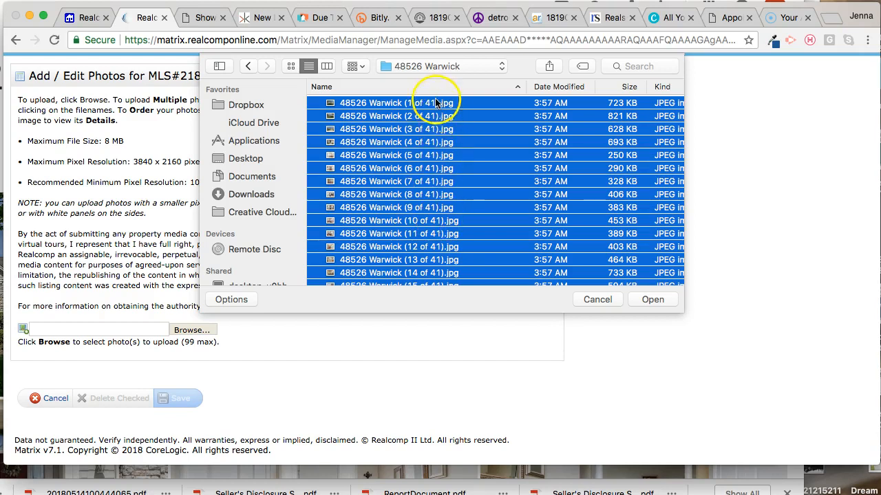
pyautogui.scroll(-10, 501, 171)
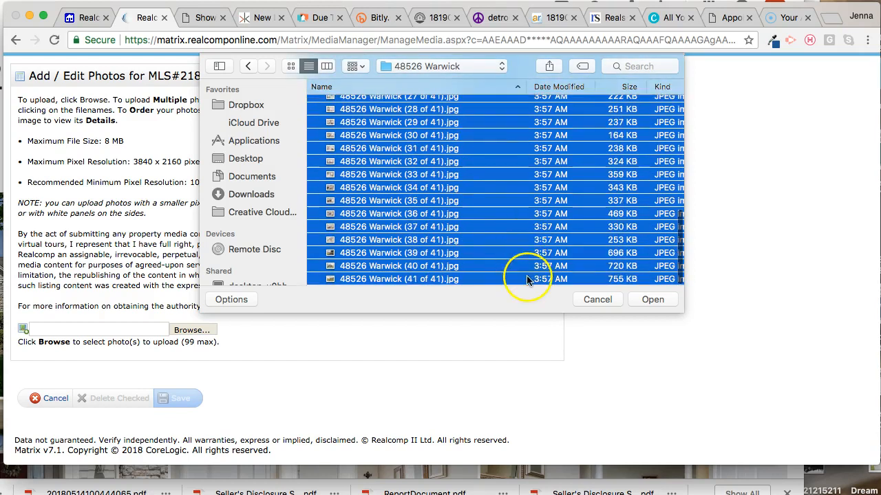
pyautogui.click(651, 300)
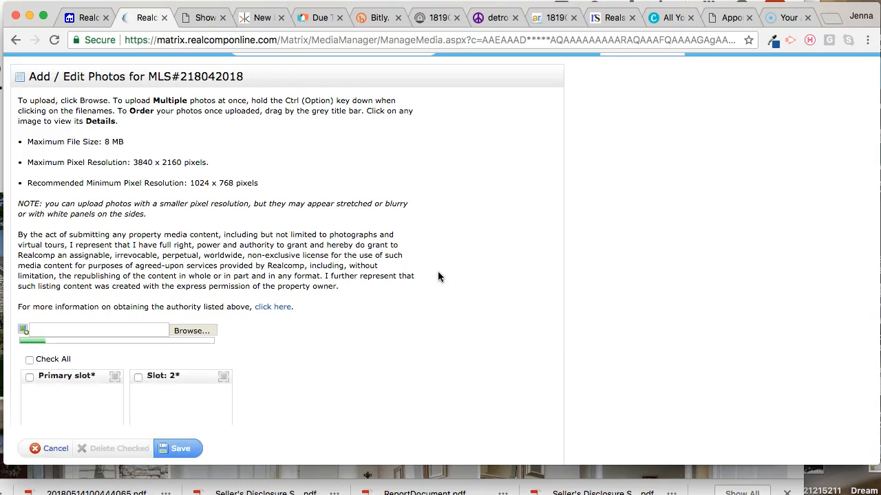
# Step: Monitor the photo upload and review the images and their order from the primary slot through the last slot
pyautogui.scroll(1, 438, 271)
pyautogui.scroll(-3, 438, 271)
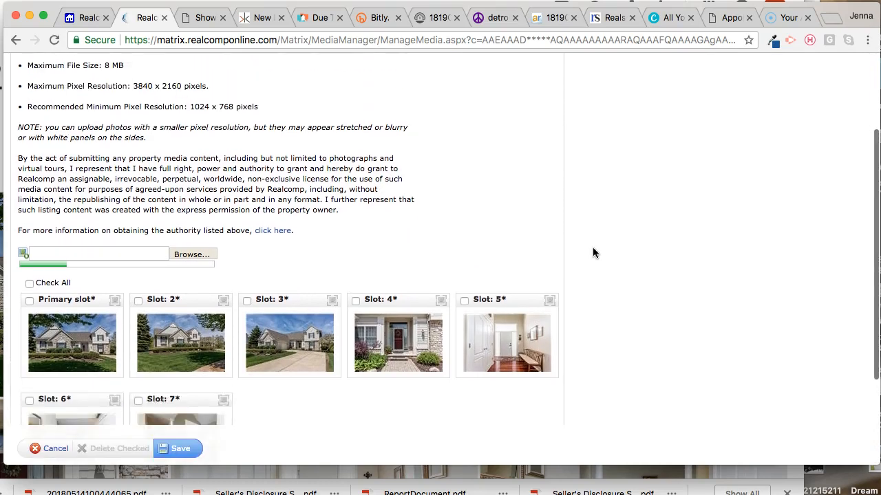
pyautogui.scroll(-3, 593, 249)
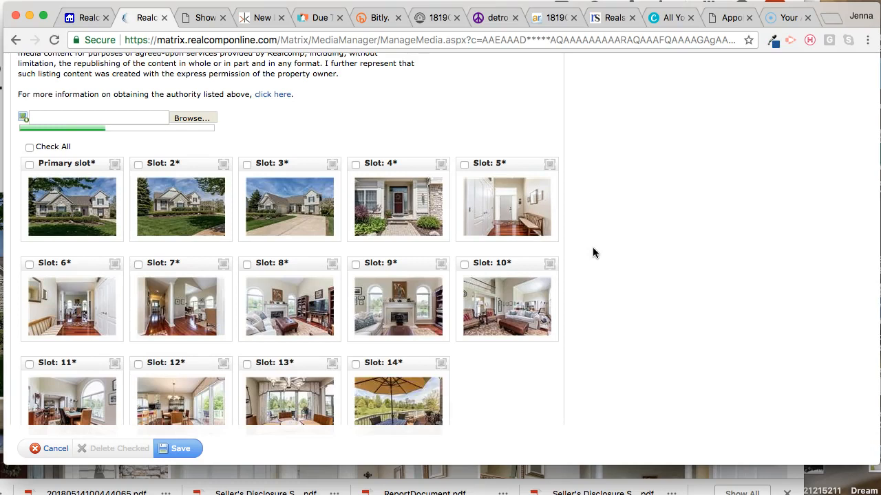
pyautogui.scroll(-1, 593, 253)
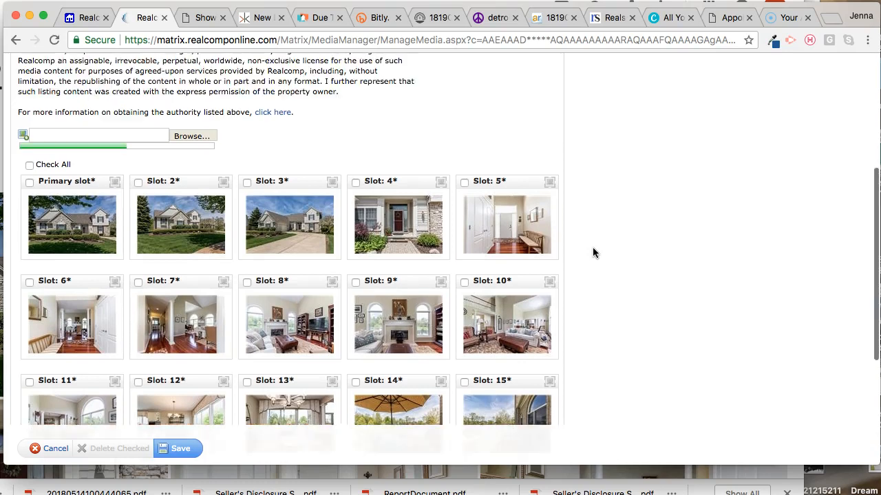
pyautogui.scroll(-5, 594, 253)
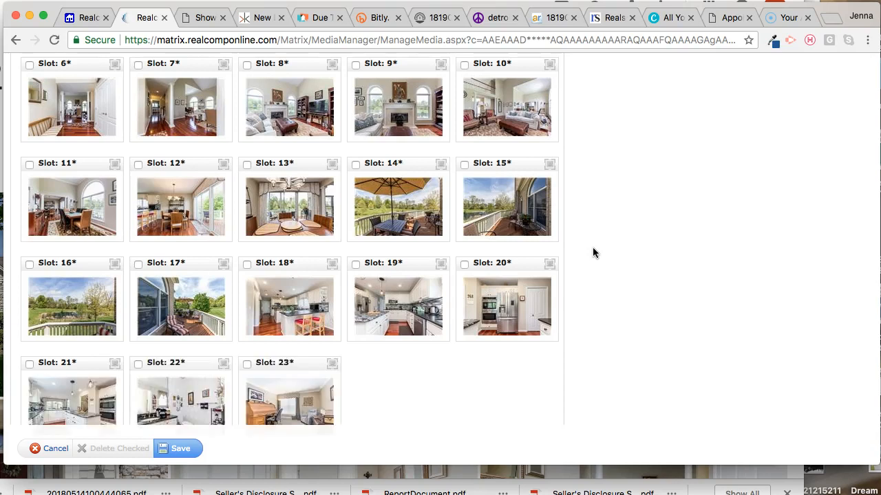
pyautogui.scroll(3, 593, 252)
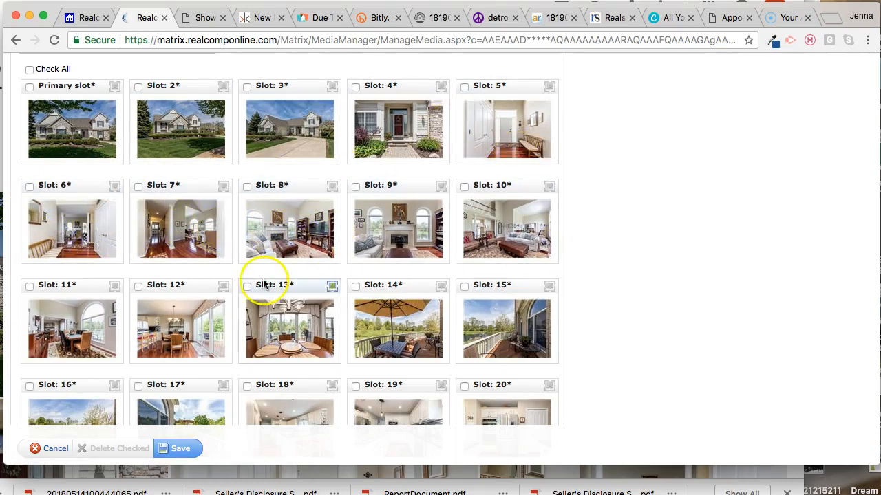
pyautogui.scroll(-5, 615, 320)
pyautogui.scroll(-3, 615, 322)
pyautogui.scroll(8, 615, 322)
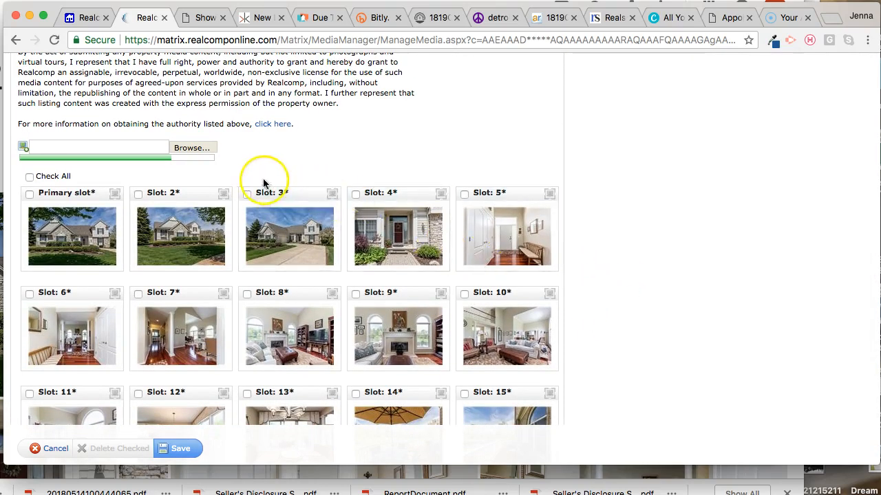
pyautogui.scroll(-4, 652, 183)
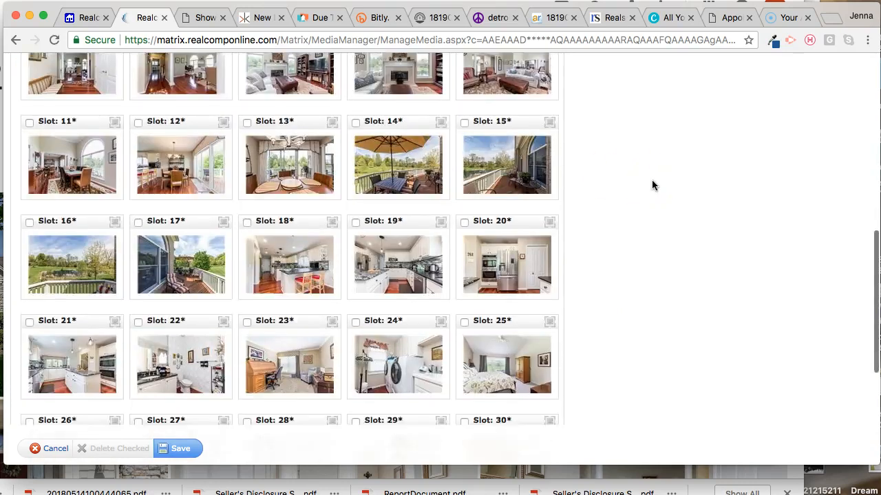
pyautogui.scroll(-3, 652, 185)
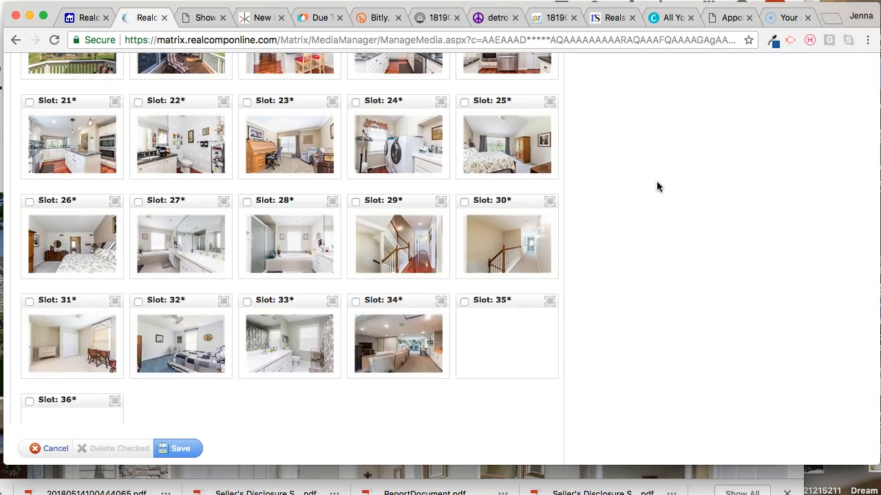
pyautogui.scroll(5, 657, 184)
pyautogui.scroll(3, 657, 187)
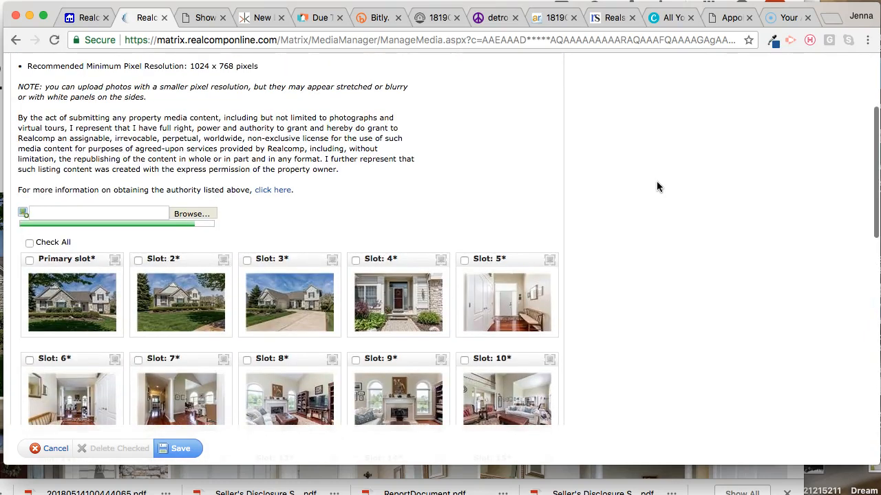
pyautogui.scroll(-1, 656, 187)
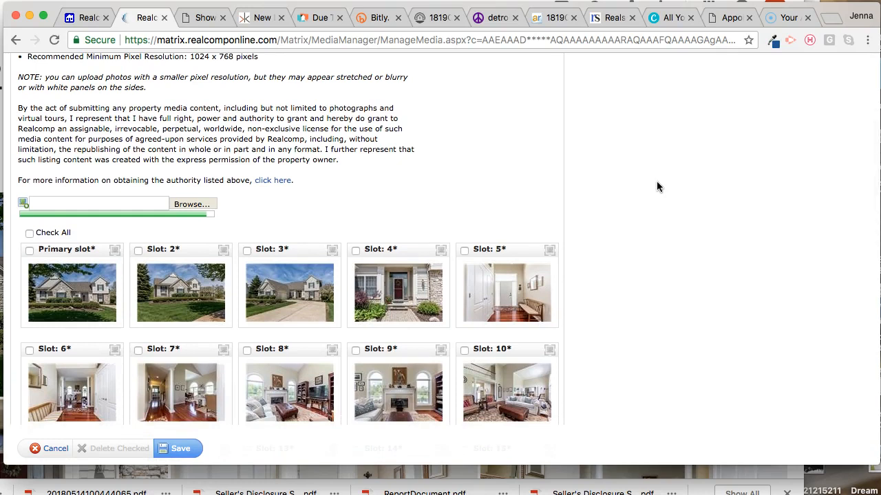
pyautogui.scroll(-2, 656, 186)
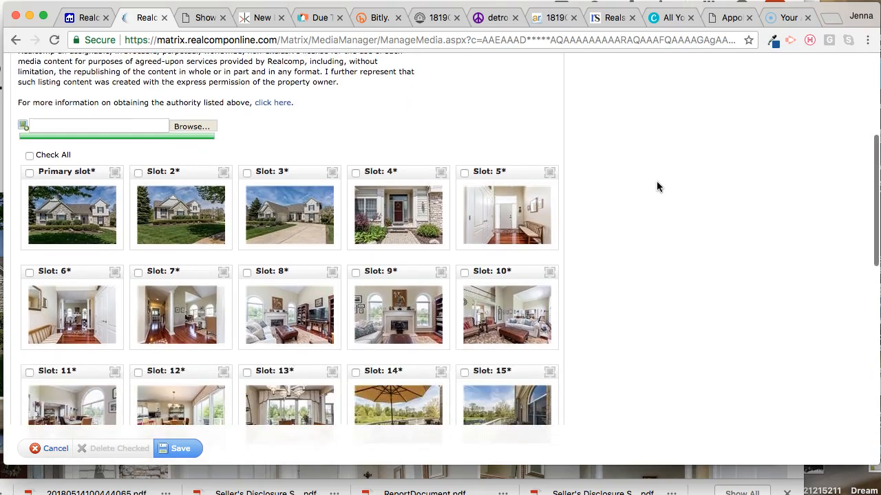
pyautogui.scroll(-2, 656, 186)
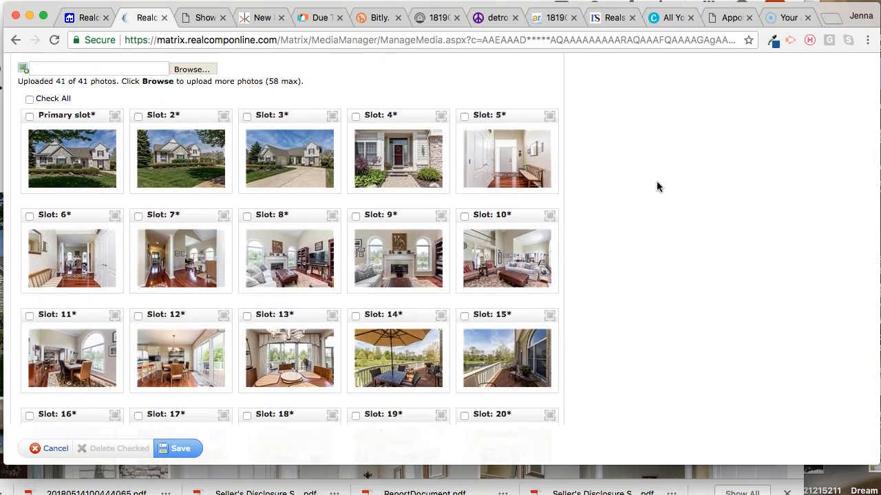
pyautogui.scroll(-10, 656, 187)
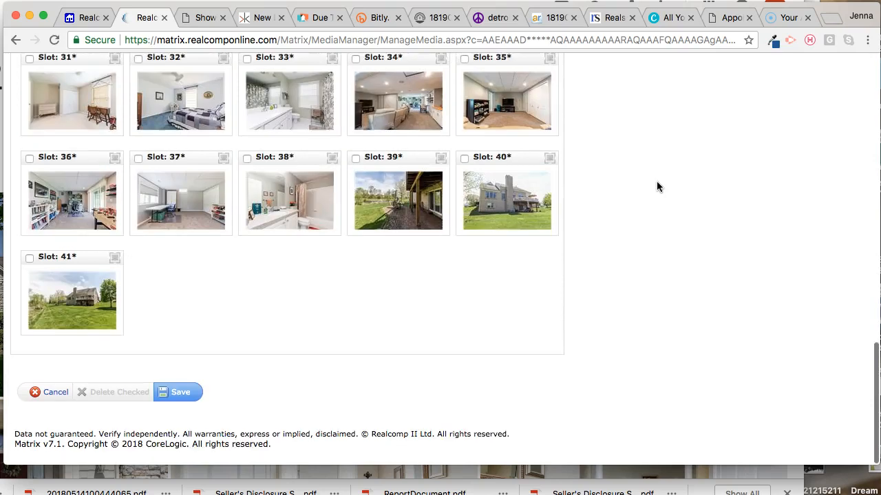
# Step: Reorder the exterior photos so the rear view of the house is in slot 39 and the covered patio in slot 40
pyautogui.scroll(4, 317, 299)
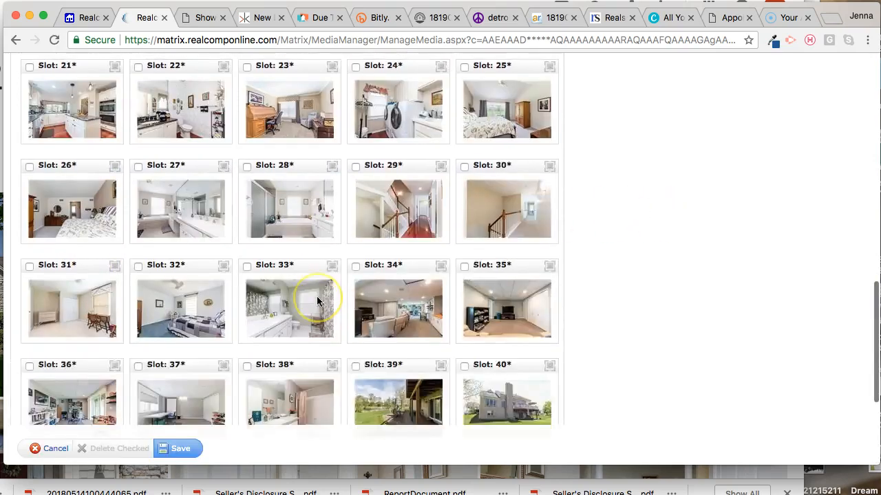
pyautogui.scroll(-3, 317, 300)
pyautogui.moveTo(409, 204); pyautogui.dragTo(384, 201)
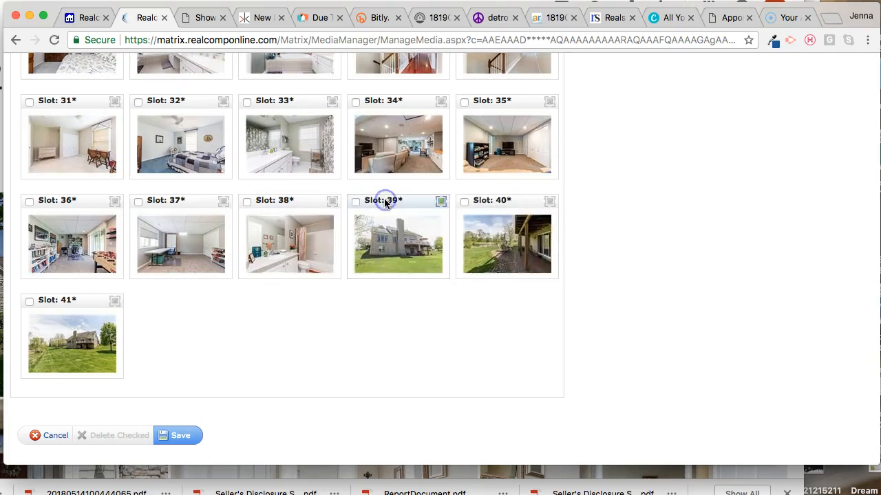
pyautogui.moveTo(482, 198)
pyautogui.mouseDown()
pyautogui.moveTo(433, 197)
pyautogui.moveTo(496, 201)
pyautogui.mouseUp()
# Step: Preview the patio photo in slot 40, close its details without changes, and save the listing's photos
pyautogui.click(510, 238)
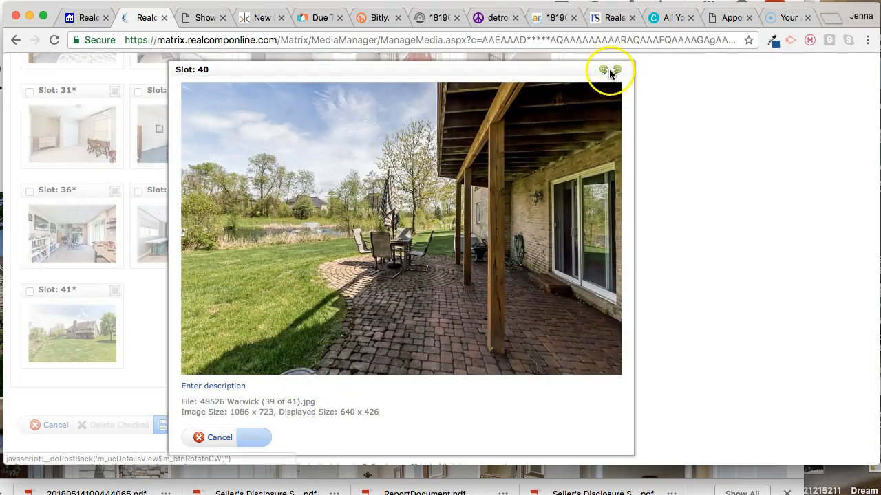
pyautogui.click(220, 439)
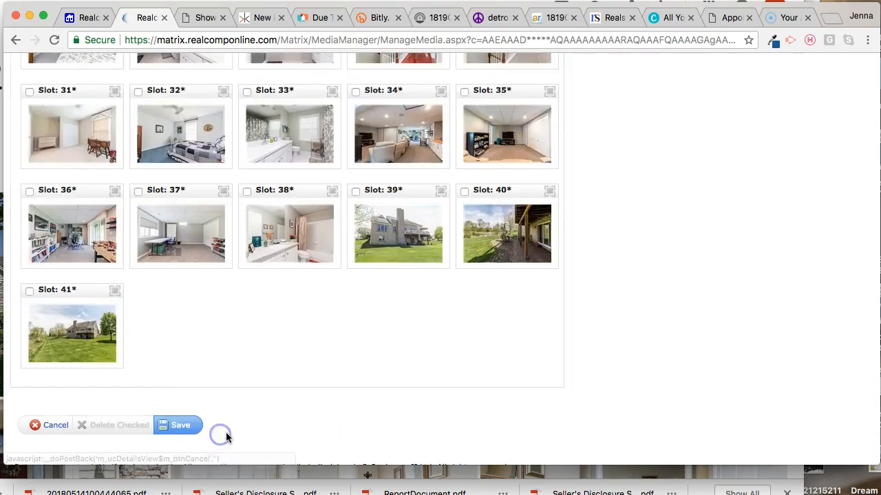
pyautogui.click(182, 428)
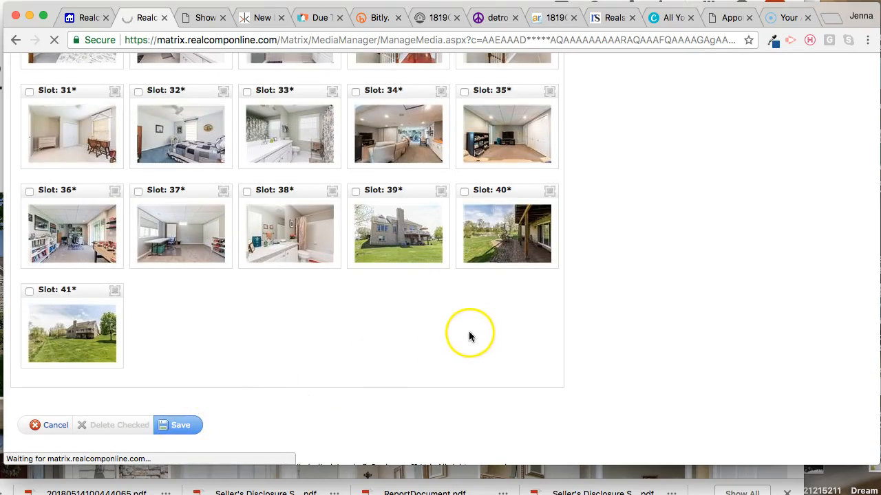
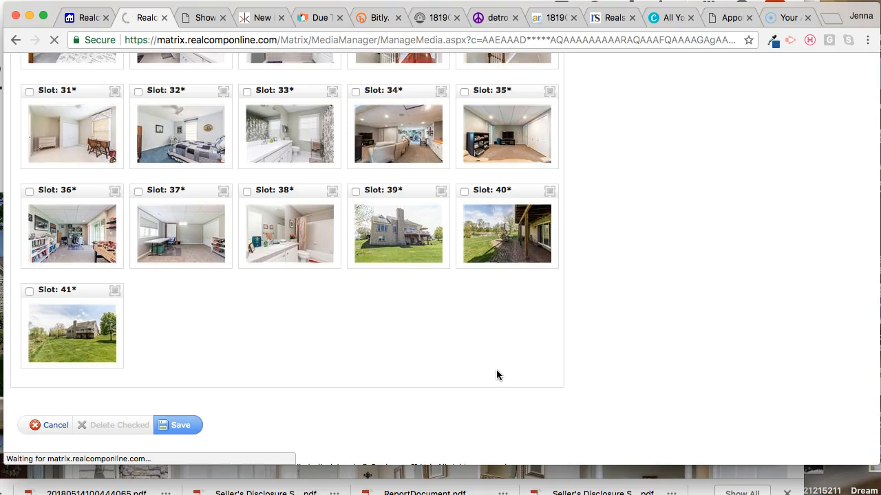
# Step: Open the newly added listing's full record from the confirmation page and view its first photos enlarged
pyautogui.click(479, 376)
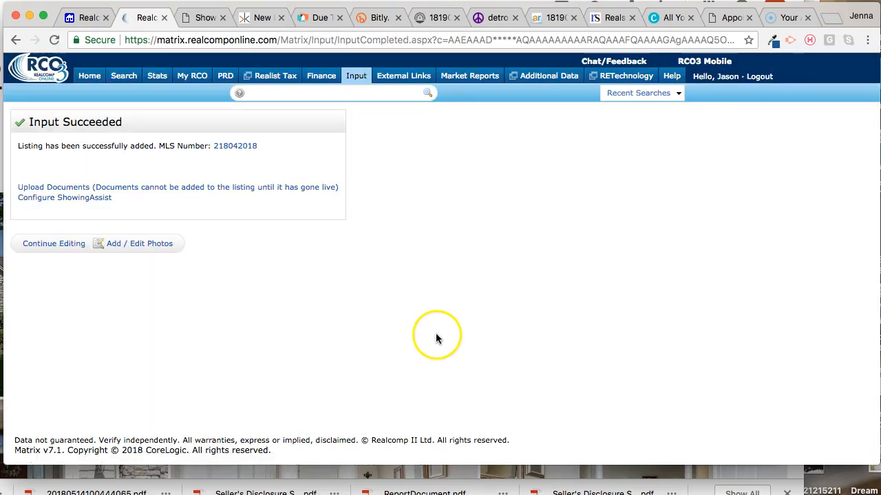
pyautogui.click(247, 150)
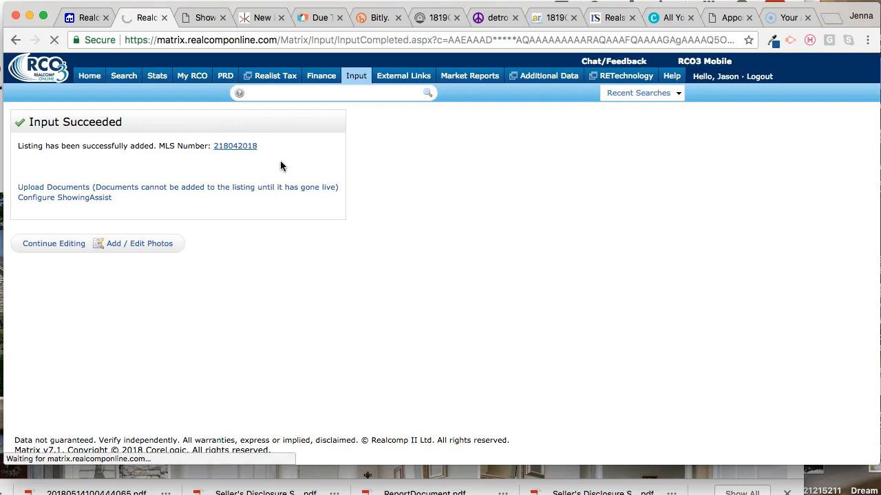
pyautogui.click(139, 257)
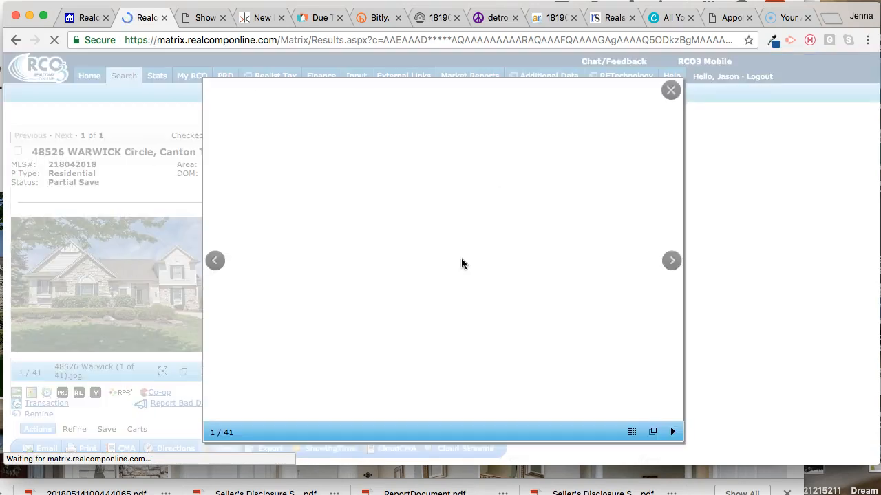
pyautogui.click(470, 262)
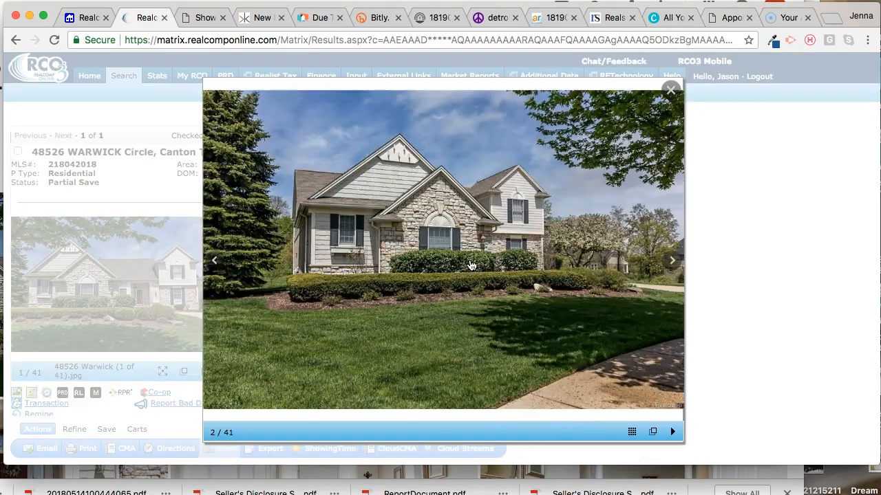
pyautogui.click(471, 265)
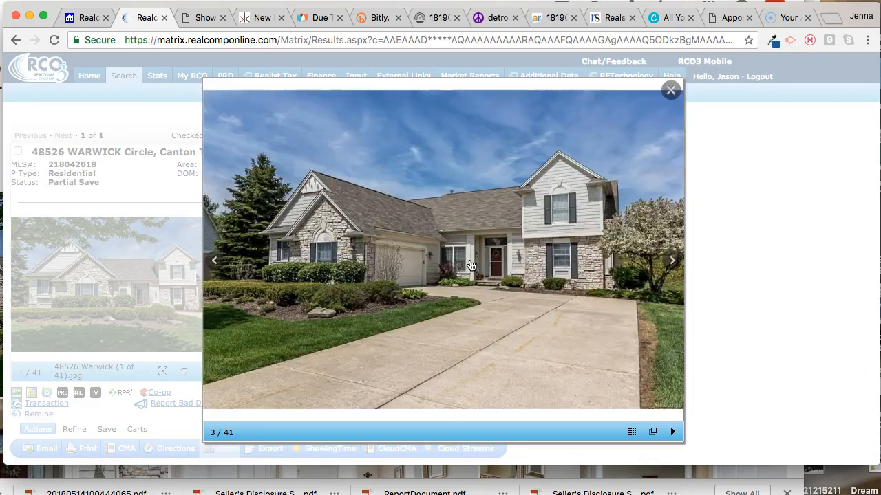
pyautogui.click(435, 266)
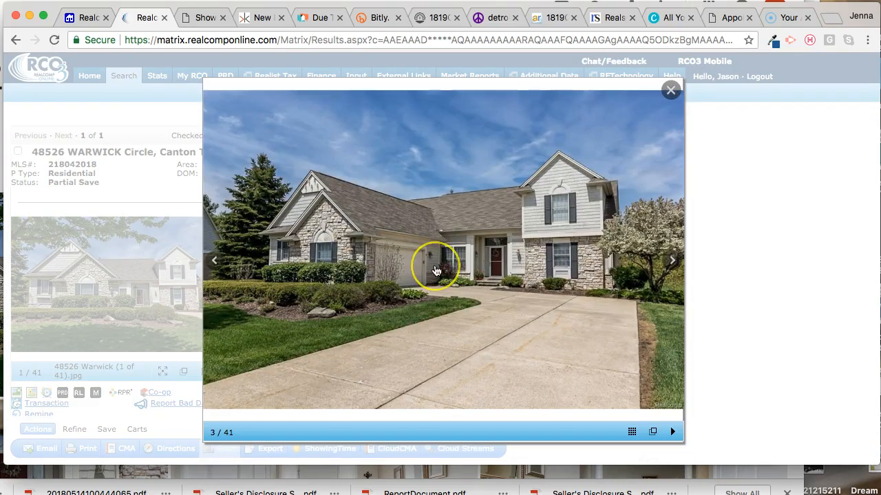
pyautogui.click(435, 270)
pyautogui.click(133, 286)
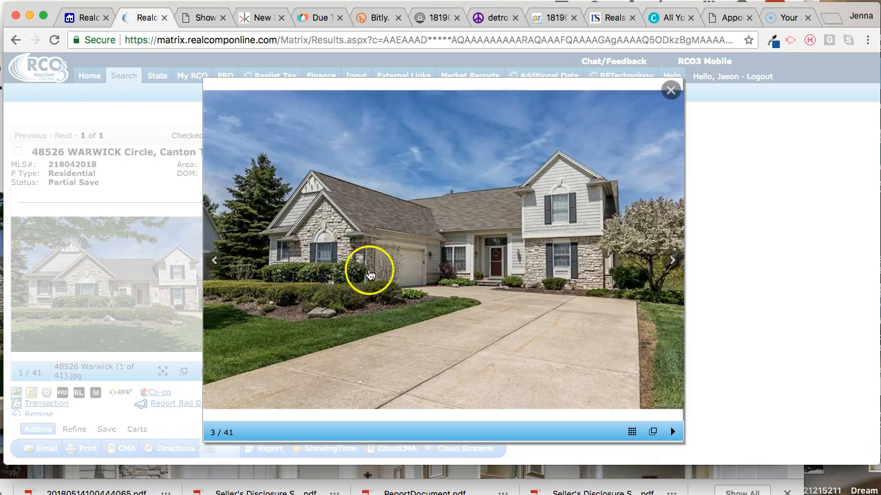
# Step: Browse the enlarged photos up to the sixth, close the photo viewer, and review the listing's full details
pyautogui.click(756, 283)
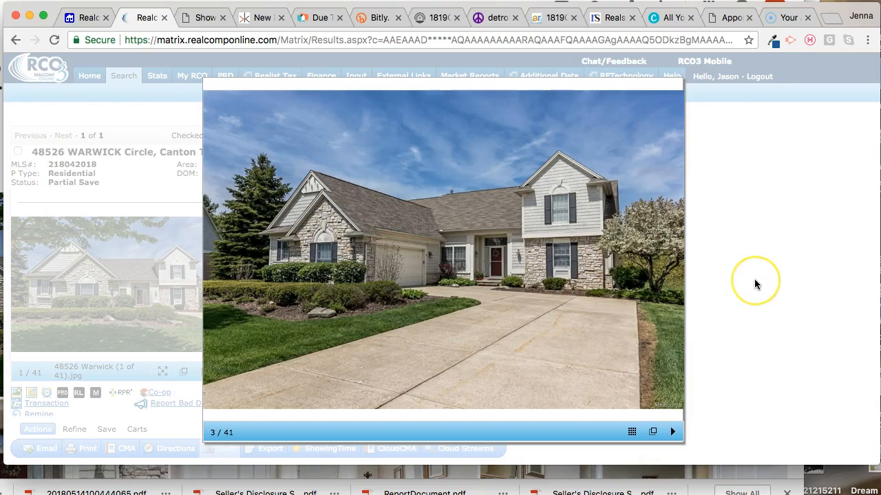
pyautogui.scroll(-7, 755, 284)
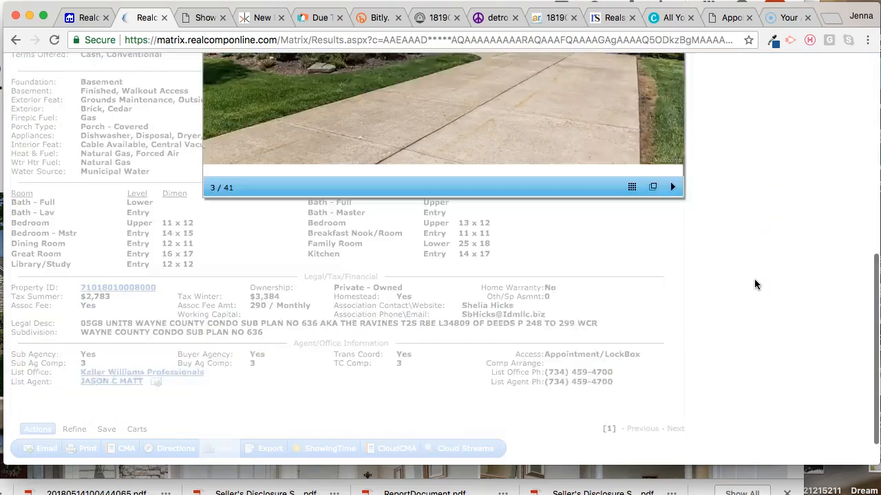
pyautogui.scroll(6, 754, 284)
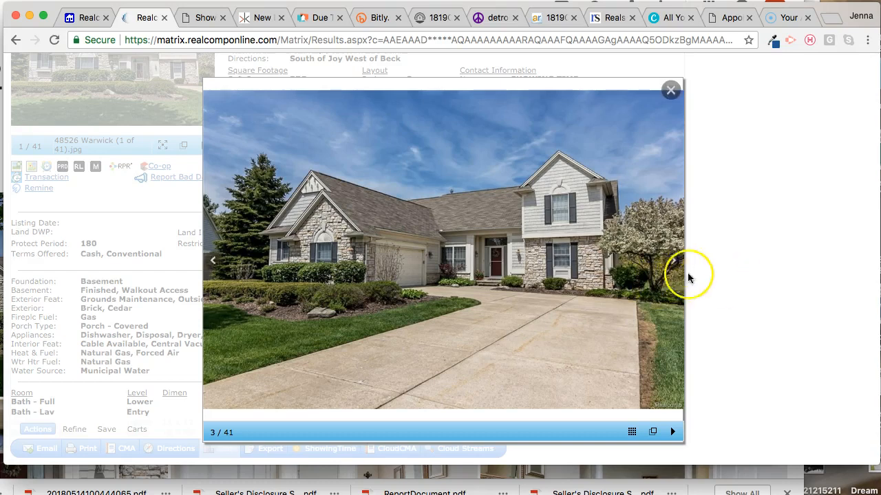
pyautogui.click(672, 261)
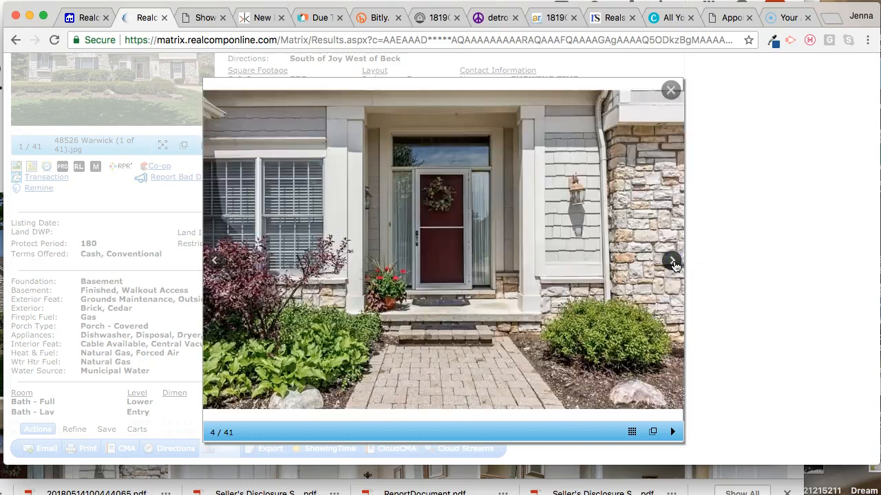
pyautogui.click(673, 263)
pyautogui.click(672, 262)
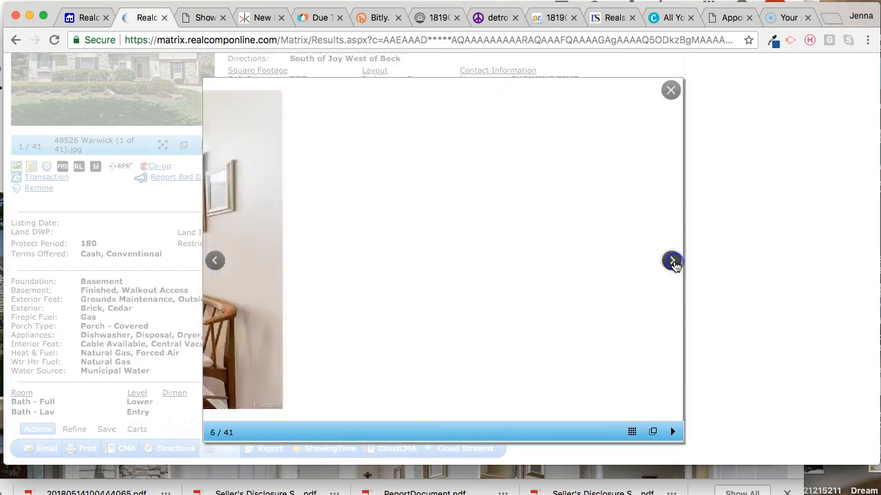
pyautogui.click(735, 263)
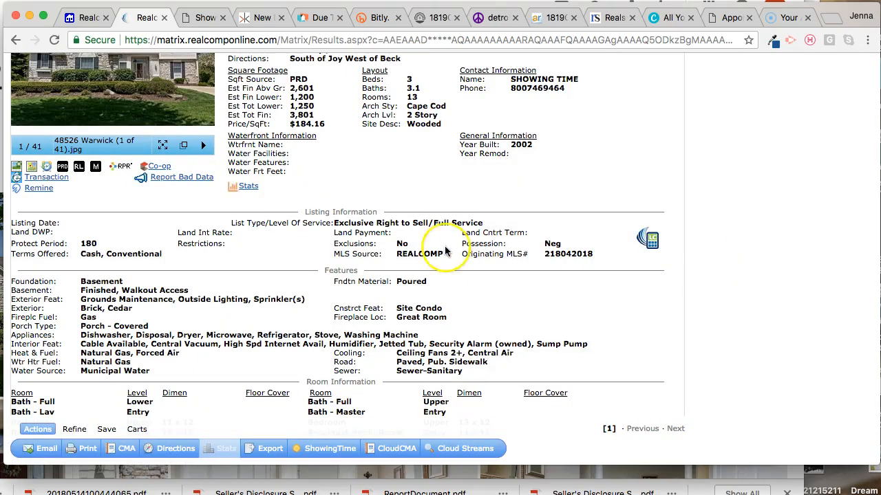
pyautogui.scroll(-5, 446, 251)
pyautogui.scroll(10, 426, 253)
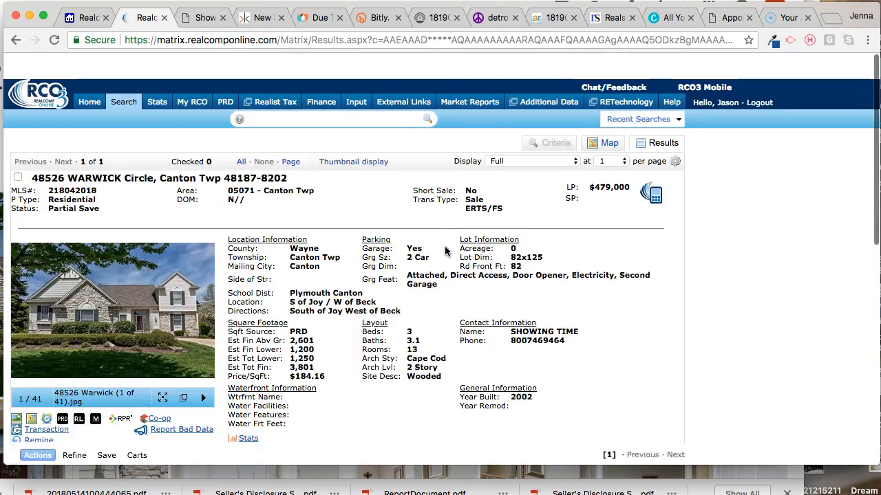
pyautogui.click(87, 82)
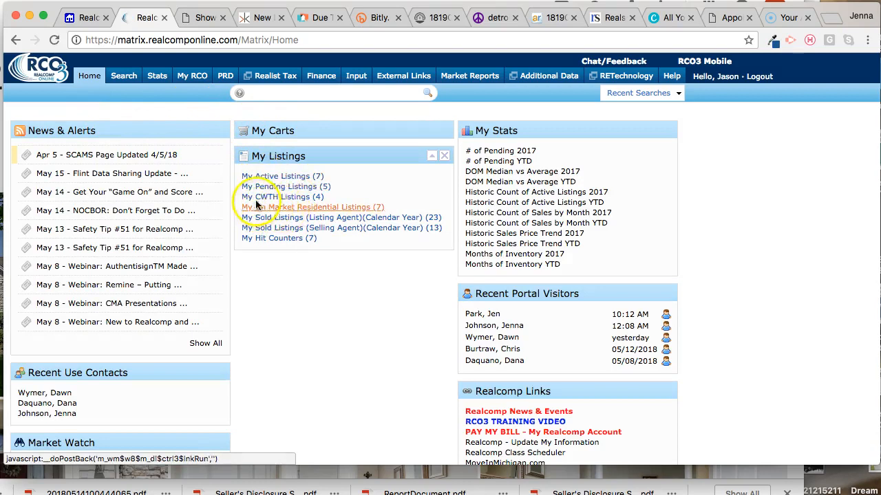
pyautogui.moveTo(205, 81)
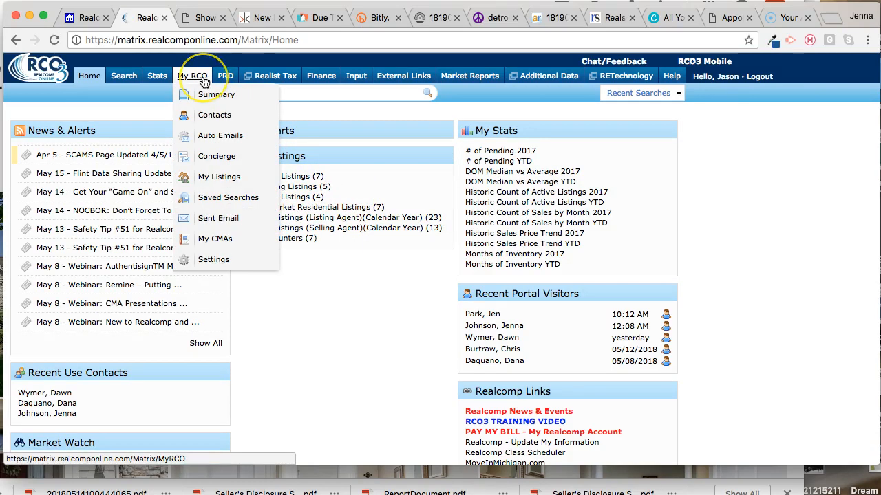
pyautogui.click(353, 79)
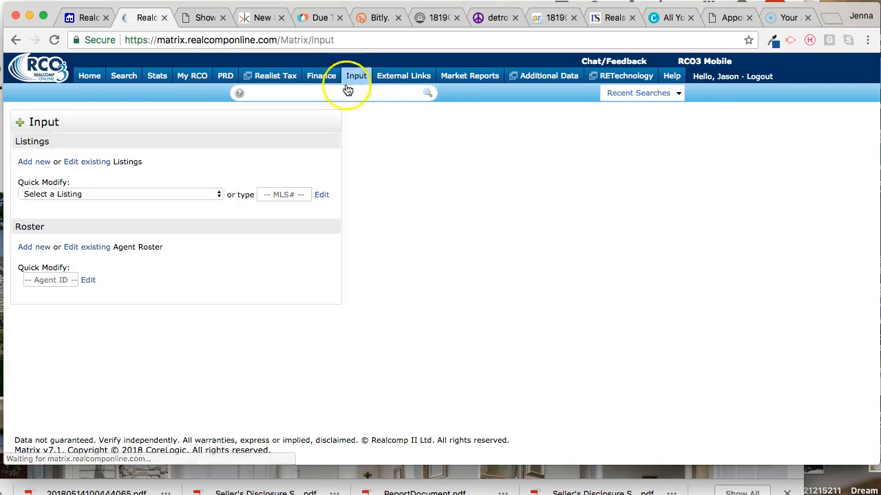
pyautogui.click(216, 195)
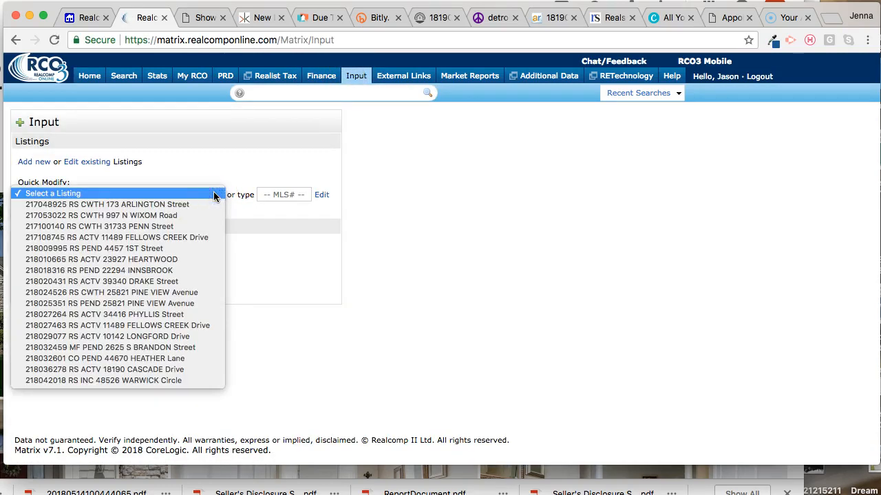
pyautogui.click(207, 381)
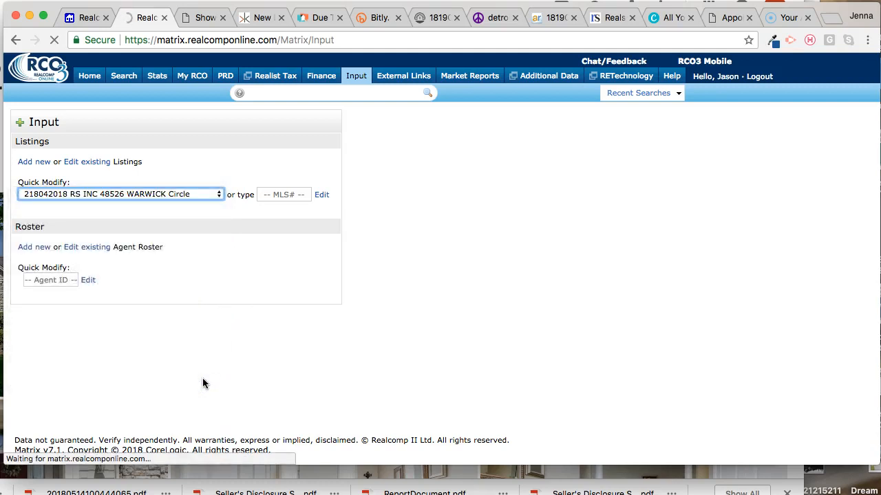
pyautogui.click(244, 282)
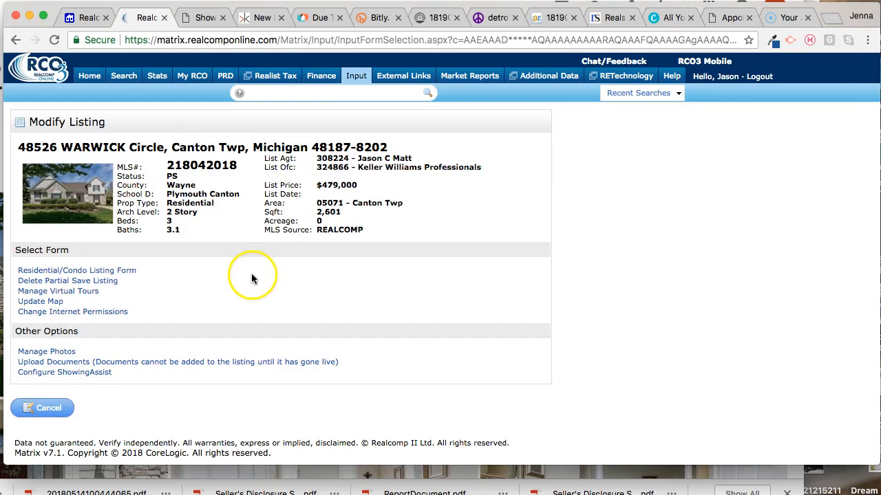
pyautogui.click(116, 272)
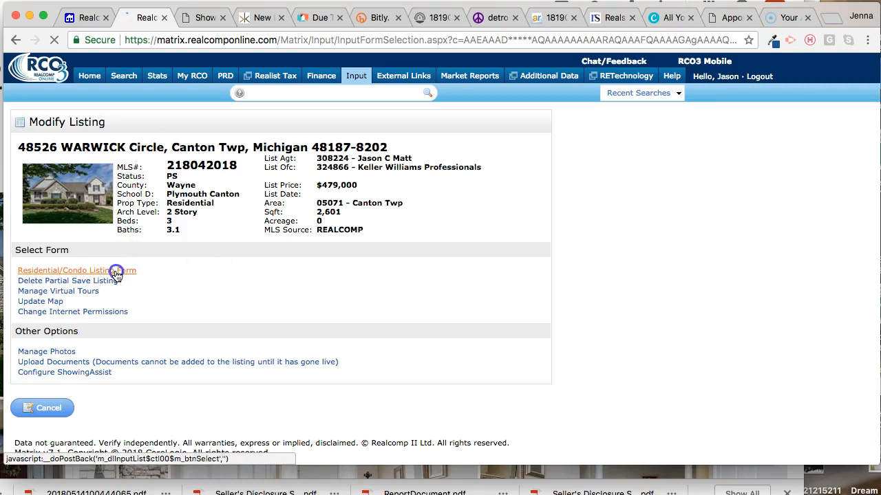
# Step: Check the public and agent-only remarks fields on page 5 of the form, leave them blank, and submit the listing
pyautogui.click(263, 157)
pyautogui.scroll(-15, 344, 259)
pyautogui.scroll(-3, 345, 260)
pyautogui.click(154, 205)
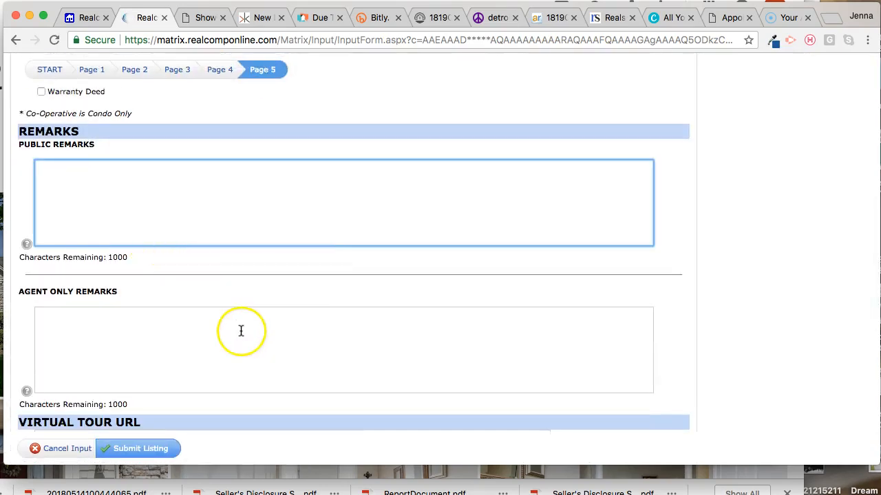
pyautogui.click(56, 315)
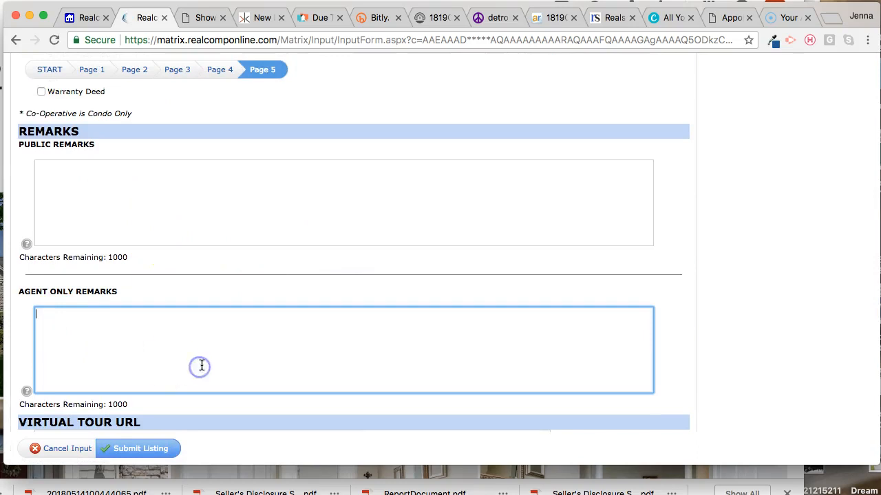
pyautogui.scroll(10, 200, 363)
pyautogui.scroll(4, 202, 361)
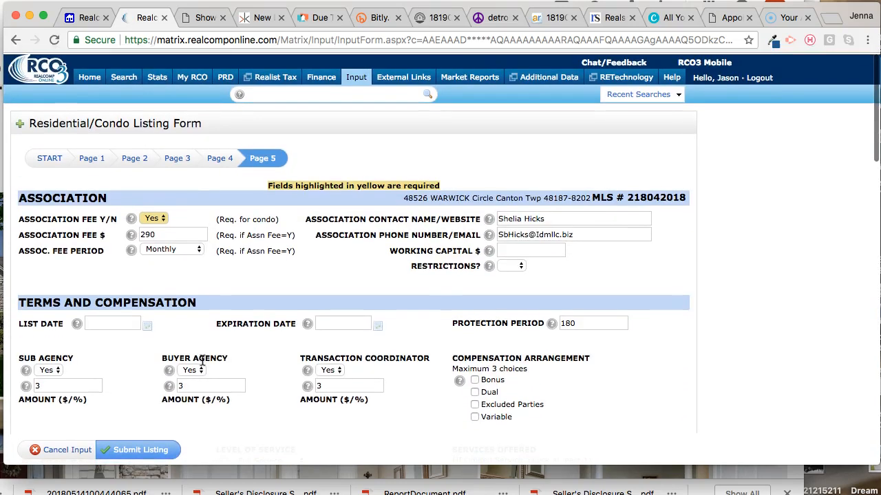
pyautogui.click(151, 449)
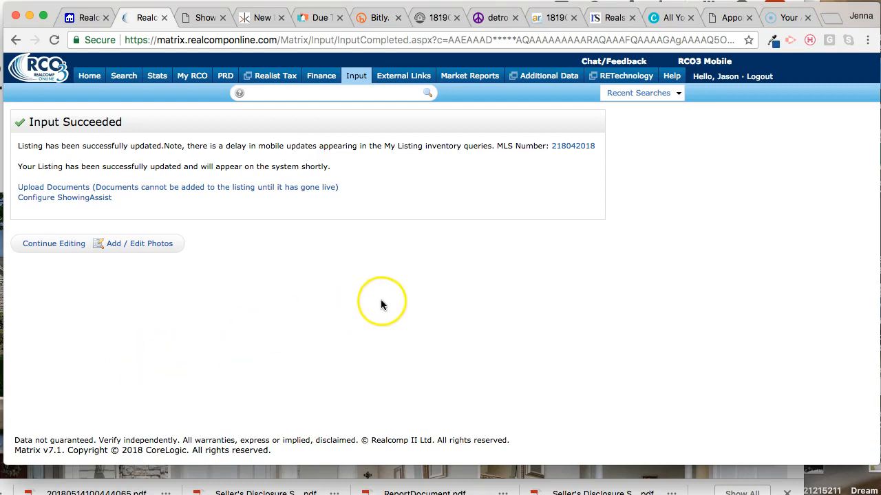
# Step: Open the updated listing's full record, select it, and email it to the saved contact without a subject or message
pyautogui.click(570, 147)
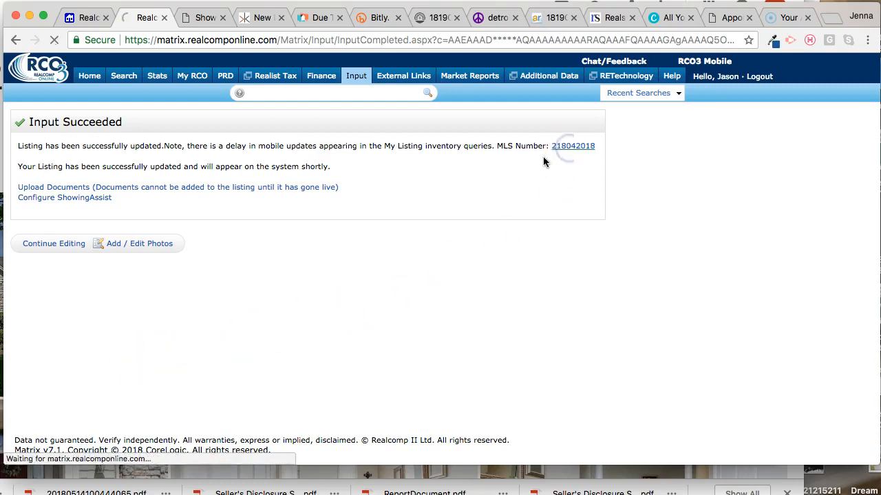
pyautogui.scroll(-10, 411, 189)
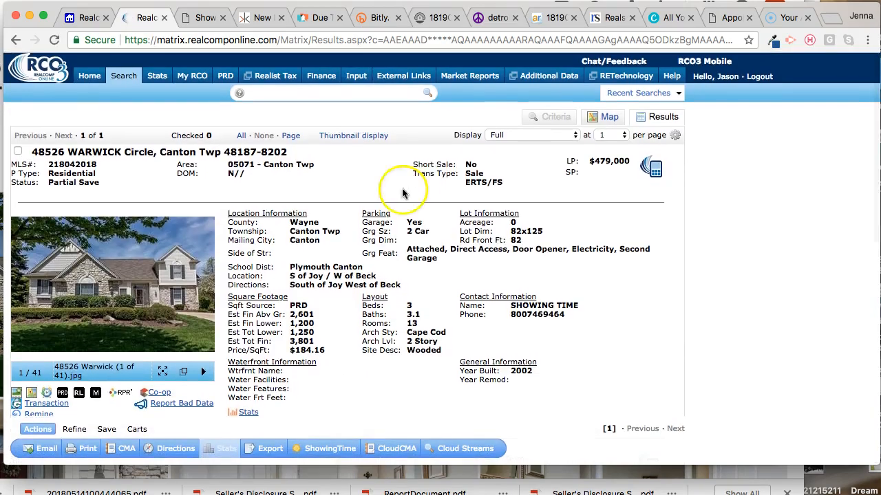
pyautogui.click(17, 151)
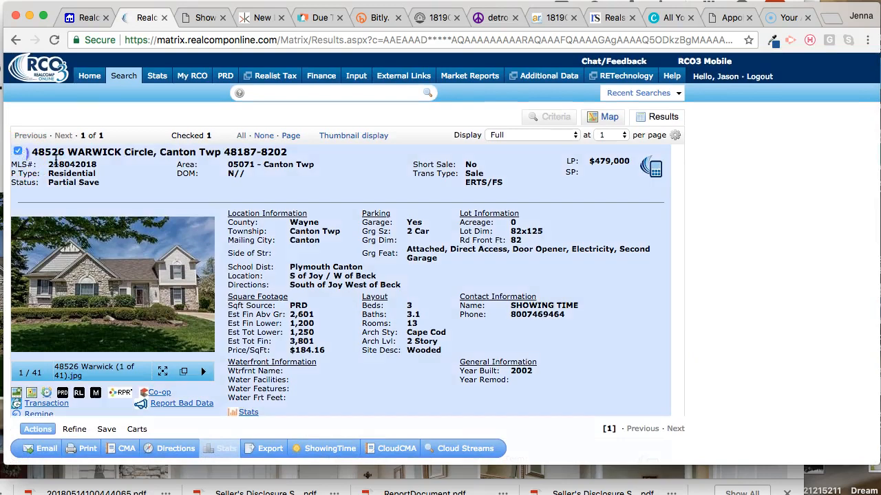
pyautogui.scroll(-3, 255, 209)
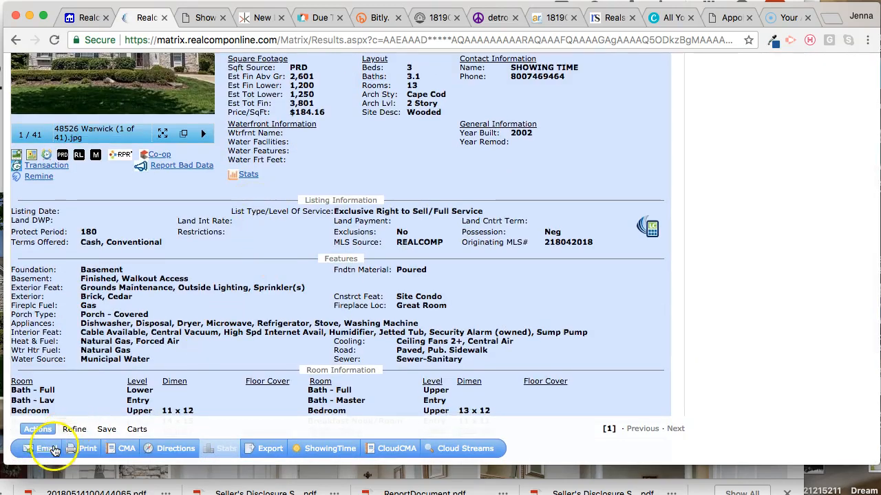
pyautogui.click(47, 448)
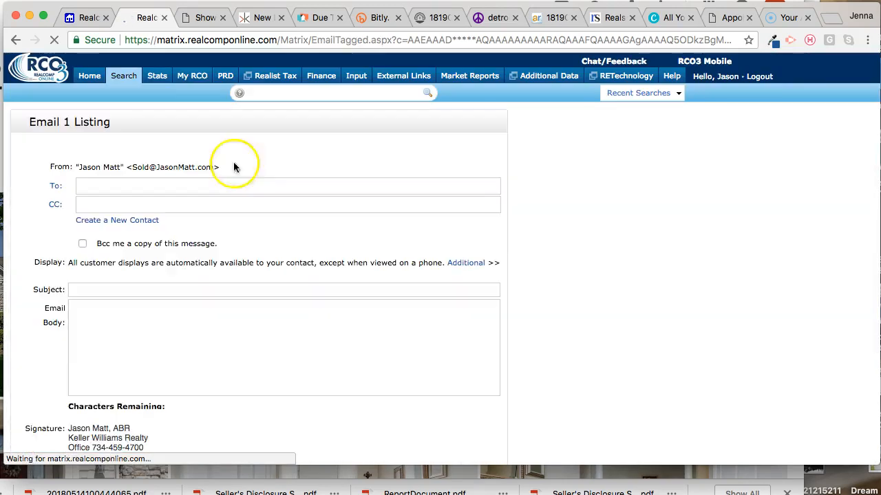
pyautogui.write('jenna')
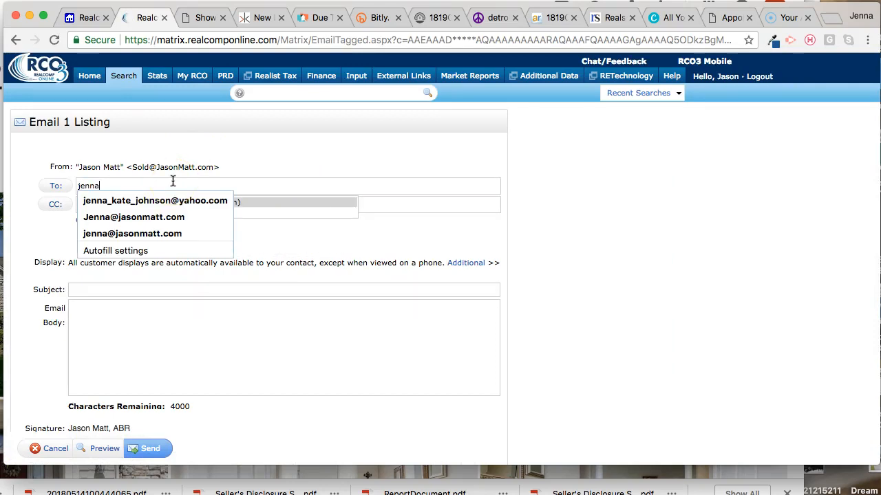
pyautogui.click(316, 201)
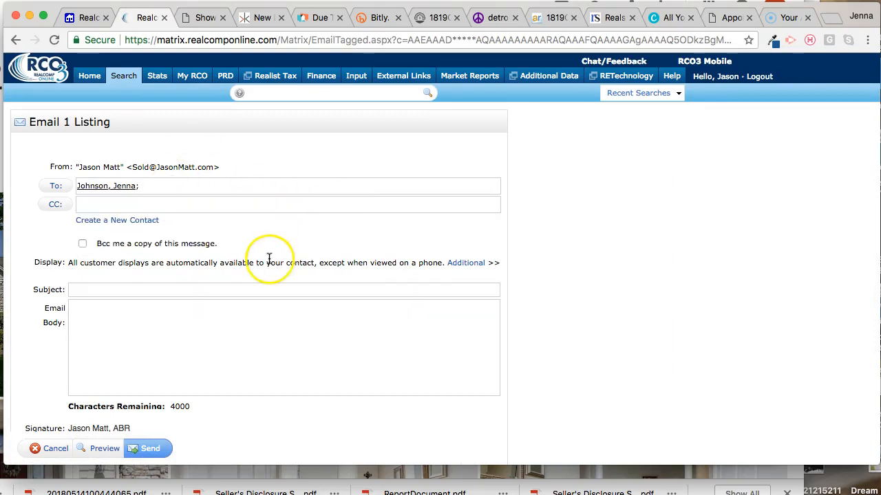
pyautogui.click(148, 448)
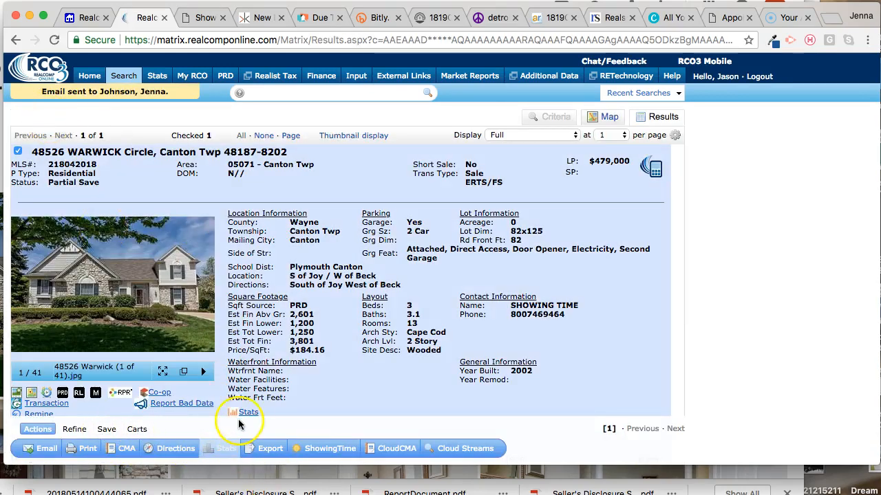
pyautogui.scroll(-5, 249, 420)
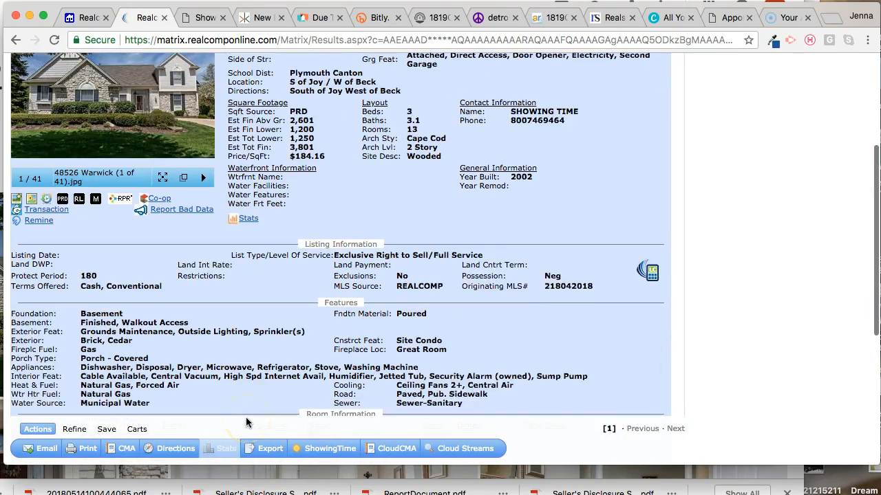
pyautogui.click(106, 429)
pyautogui.click(75, 429)
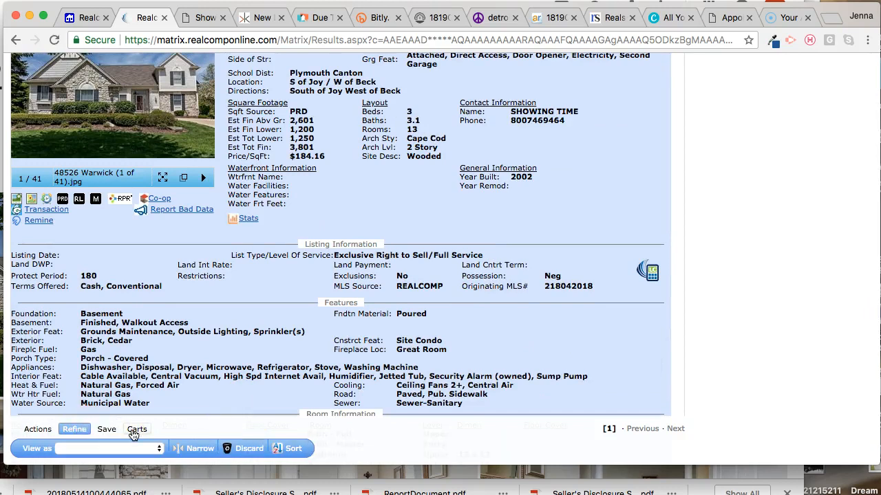
pyautogui.click(38, 430)
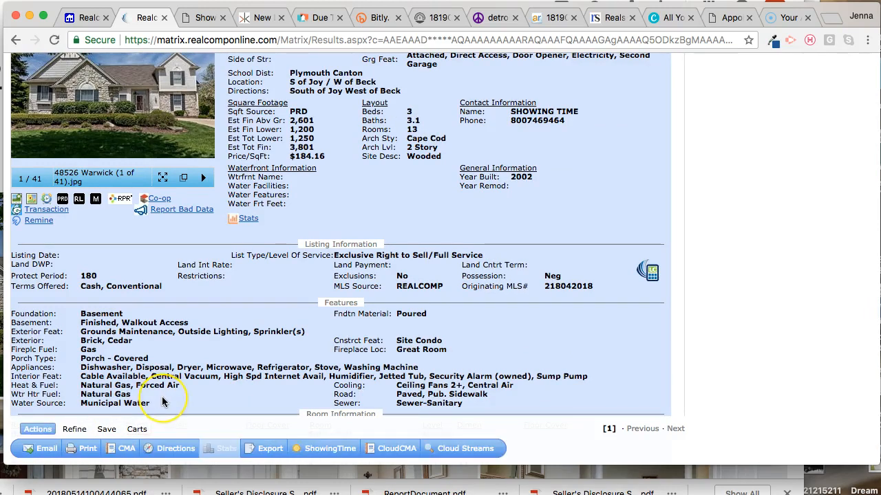
# Step: Review the emailed listing's full record down to the agent and office information, and switch to the Outlook inbox
pyautogui.scroll(-5, 162, 398)
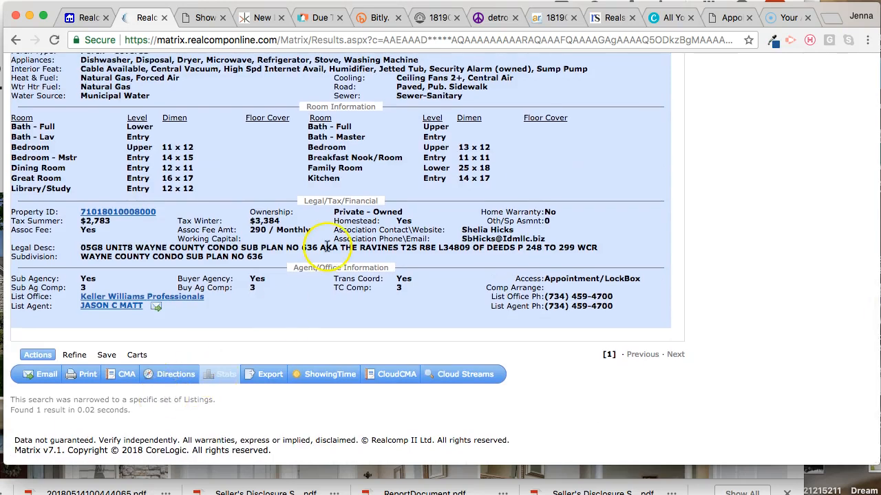
pyautogui.scroll(10, 326, 246)
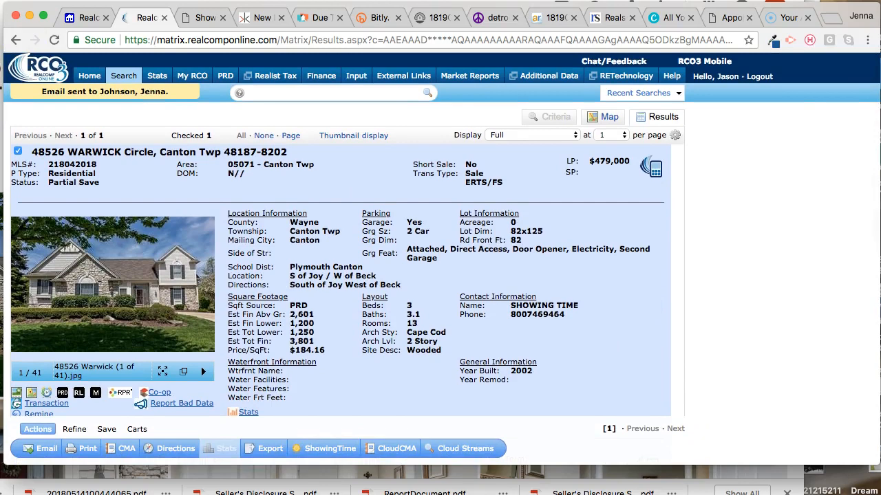
pyautogui.click(367, 475)
pyautogui.click(103, 1)
pyautogui.scroll(10, 109, 199)
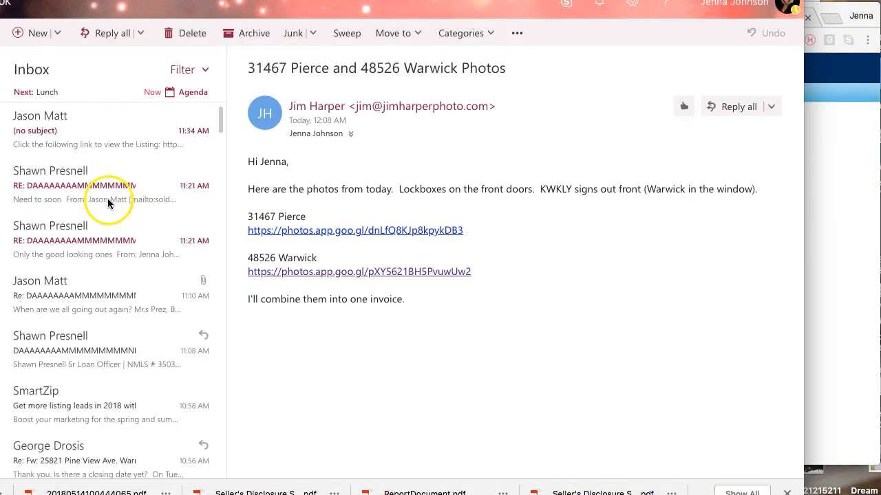
# Step: Open the newly received, subjectless listing email in its own window and select the full link to the listing
pyautogui.click(89, 126)
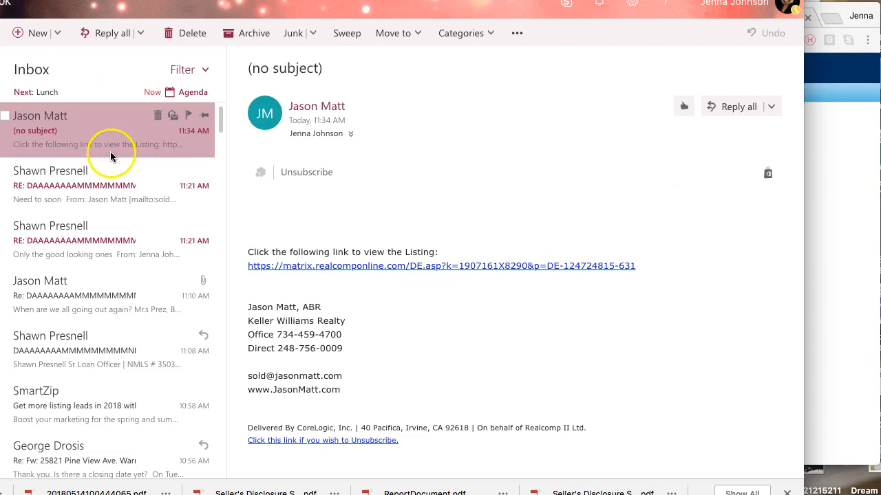
pyautogui.click(626, 267)
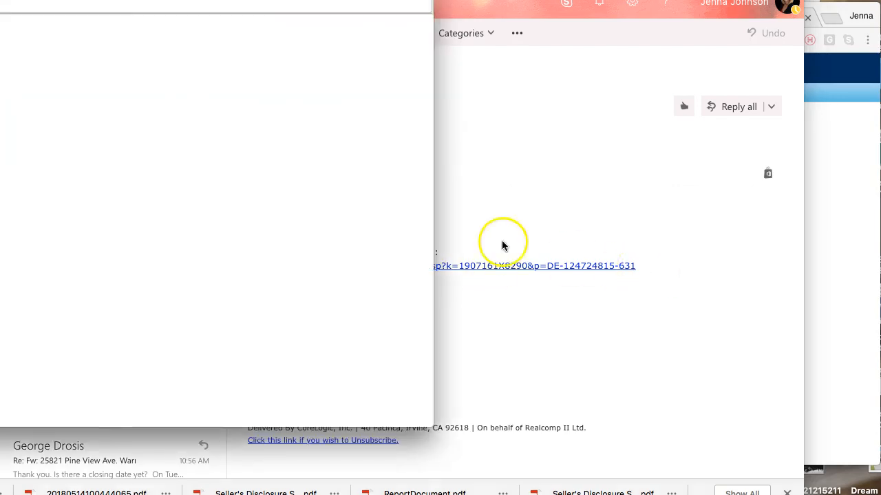
pyautogui.moveTo(0, 1); pyautogui.dragTo(93, 34)
pyautogui.moveTo(424, 351); pyautogui.dragTo(17, 335)
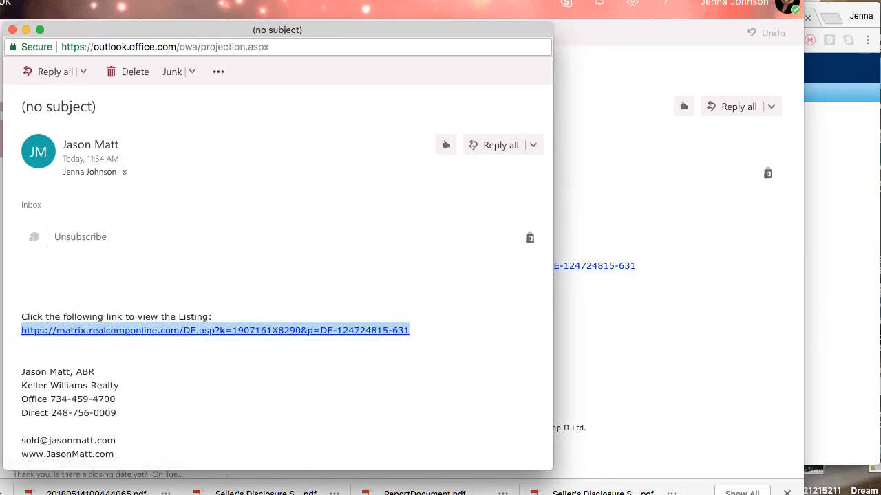
# Step: Find the "Preview the Listing" draft in the mailbox's Drafts folder and open it to show the seller approval message
pyautogui.scroll(-1, 678, 255)
pyautogui.click(678, 255)
pyautogui.scroll(-1, 677, 255)
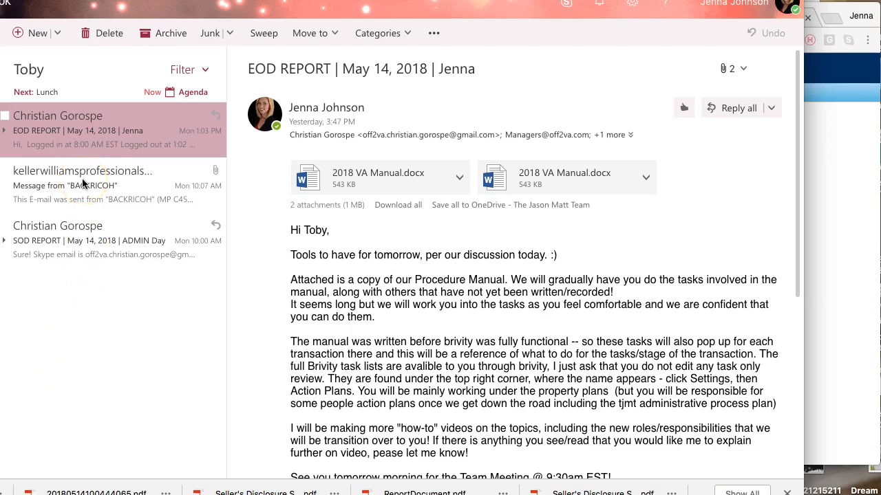
pyautogui.scroll(-3, 89, 319)
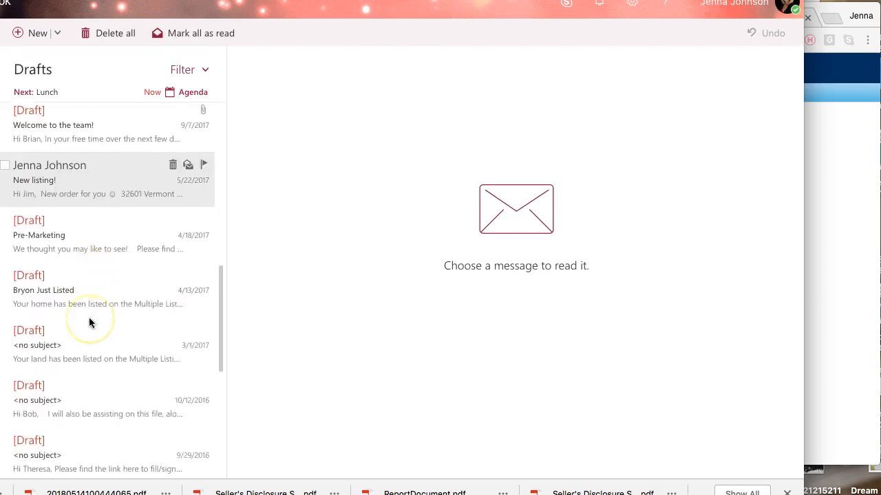
pyautogui.scroll(-4, 89, 322)
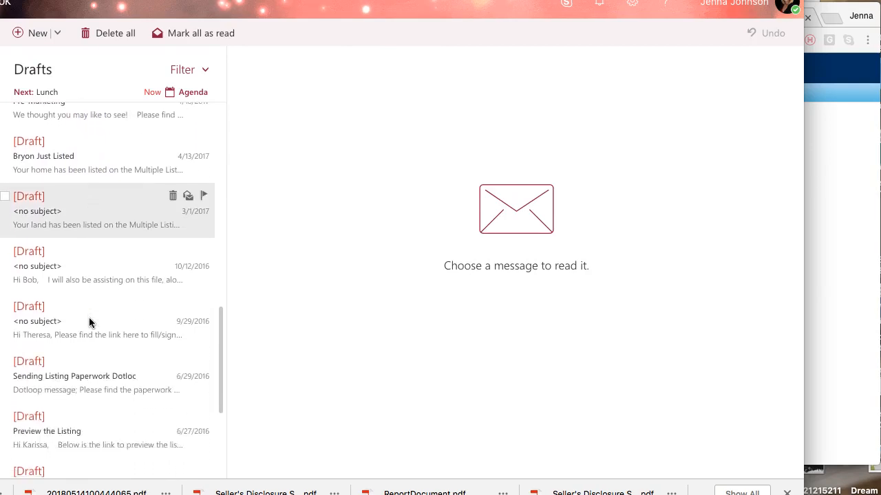
pyautogui.scroll(-3, 89, 321)
pyautogui.click(90, 320)
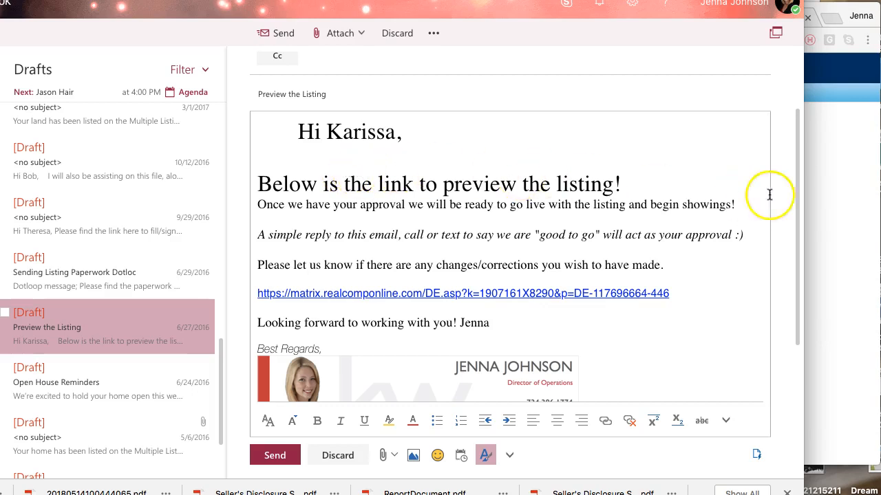
pyautogui.click(813, 204)
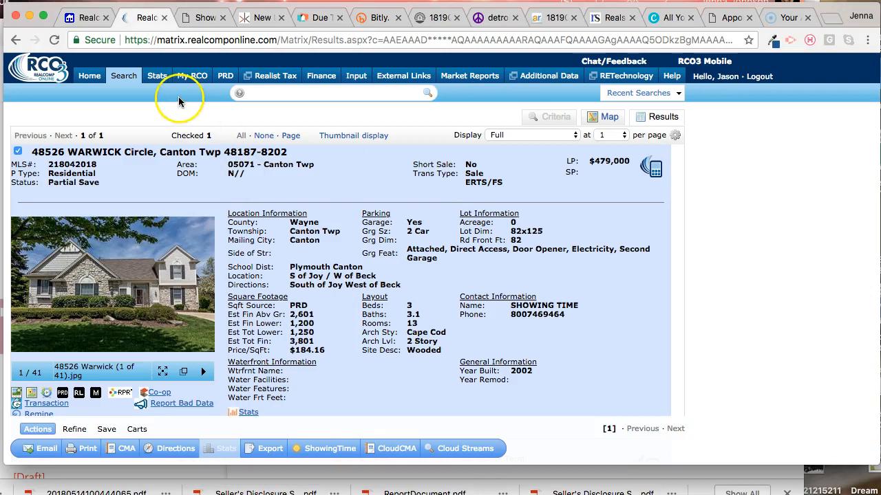
pyautogui.click(356, 76)
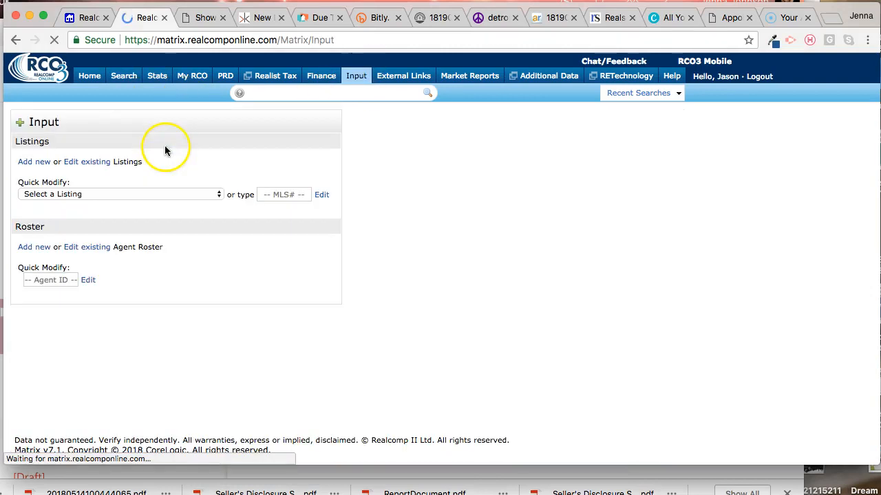
pyautogui.click(162, 193)
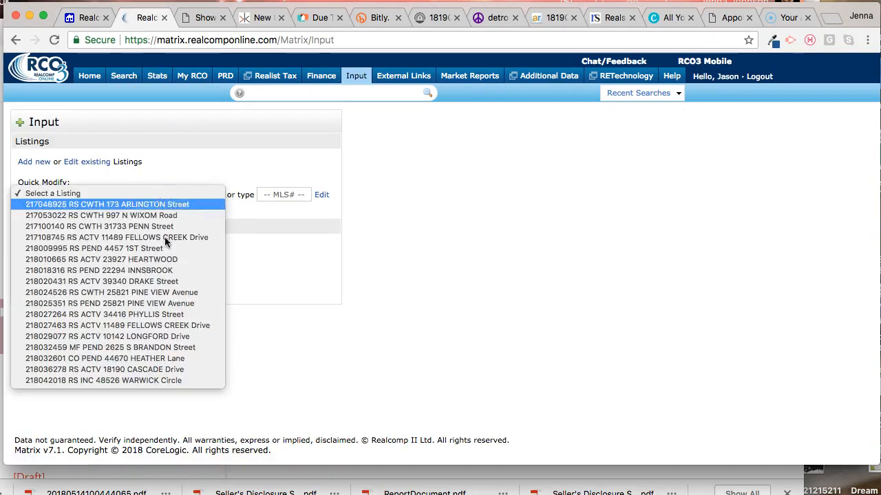
pyautogui.click(146, 381)
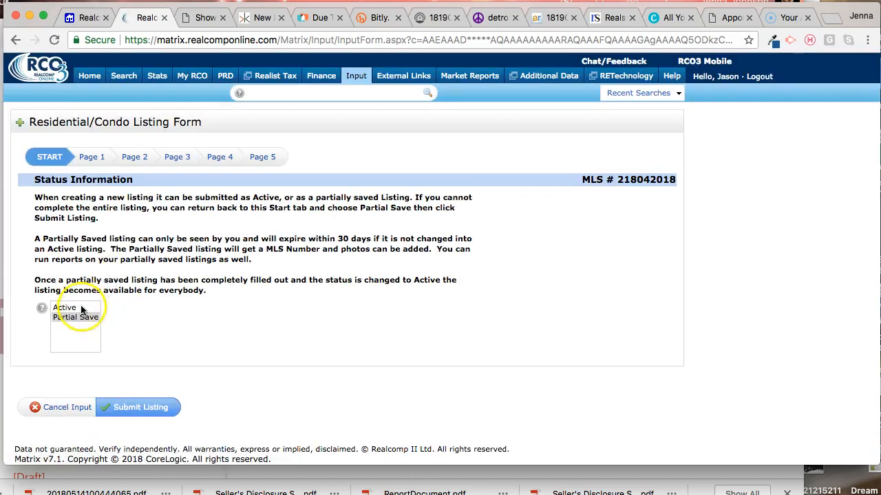
# Step: Select the Active status, check the list and expiration date fields on page 5, and submit the listing from the form's start page
pyautogui.click(66, 308)
pyautogui.click(261, 158)
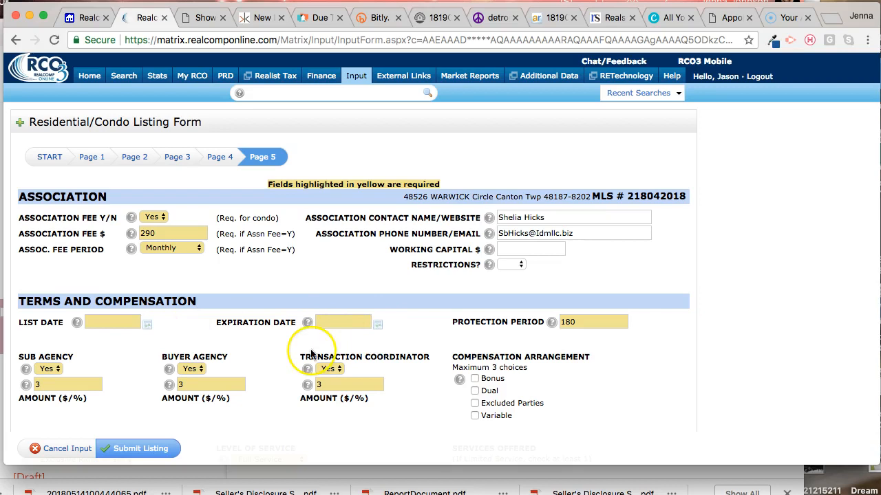
pyautogui.click(56, 164)
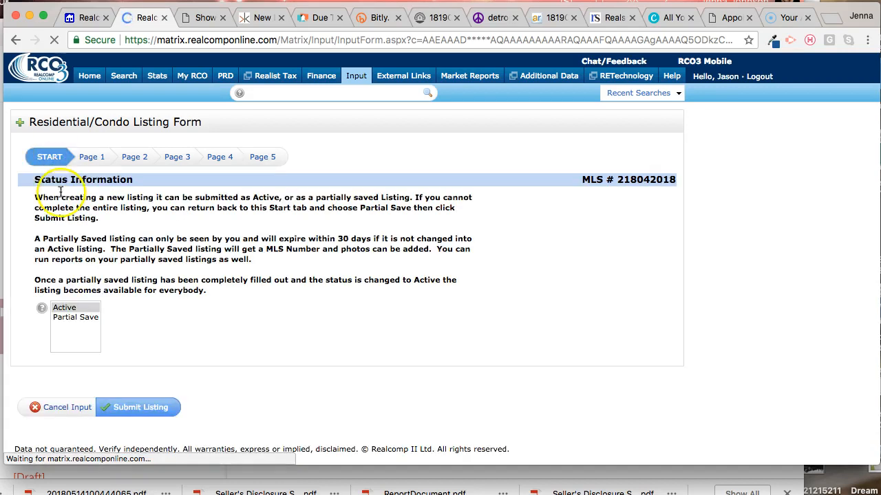
pyautogui.click(160, 409)
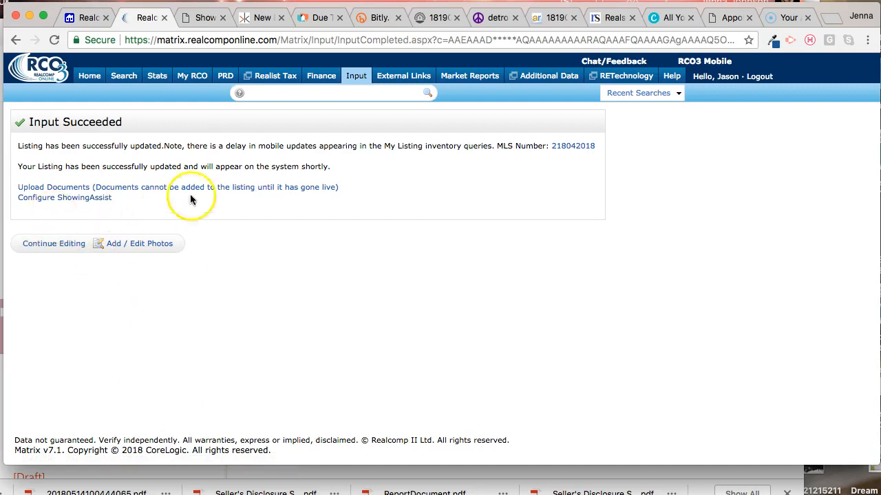